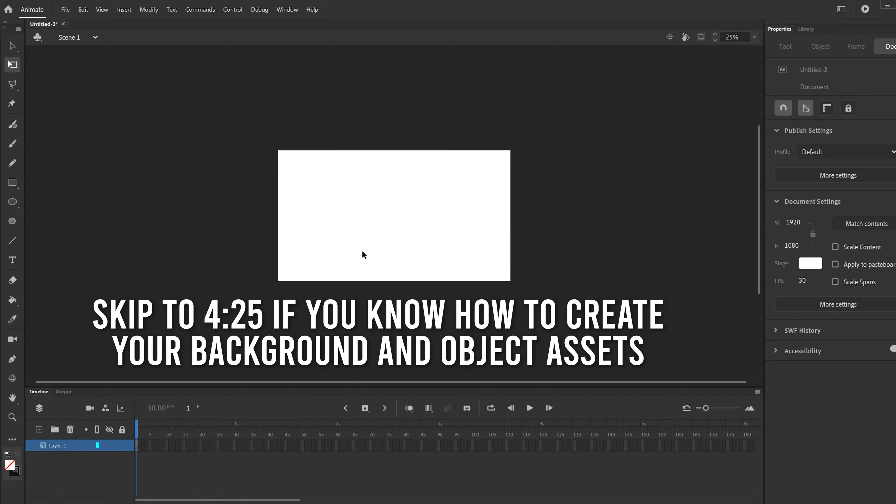
Import the roller coaster bg image to the stage and scale it from its upper-left corner to fit the stage.
click(136, 447)
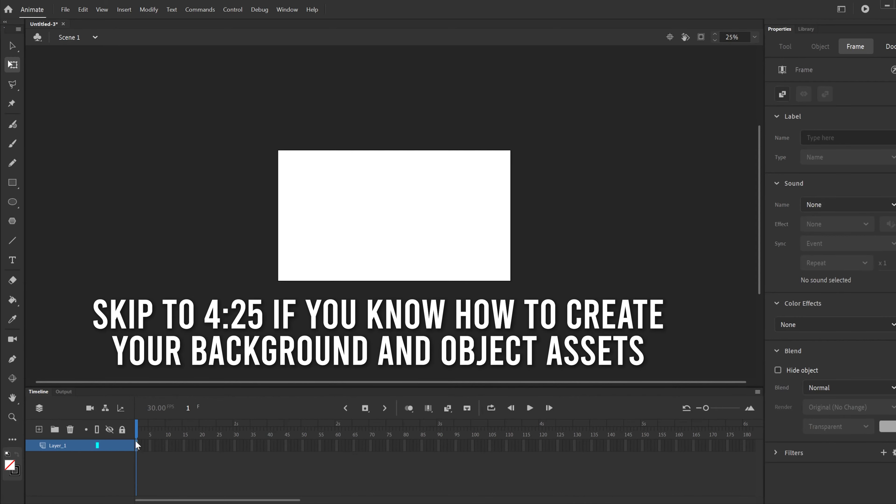
click(65, 9)
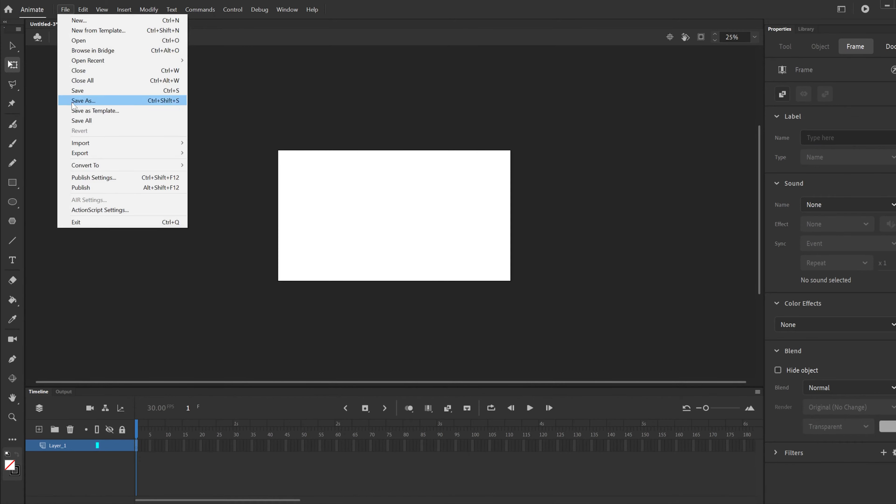
mouse_move(85, 145)
click(228, 143)
scroll(103, 185, down, 5)
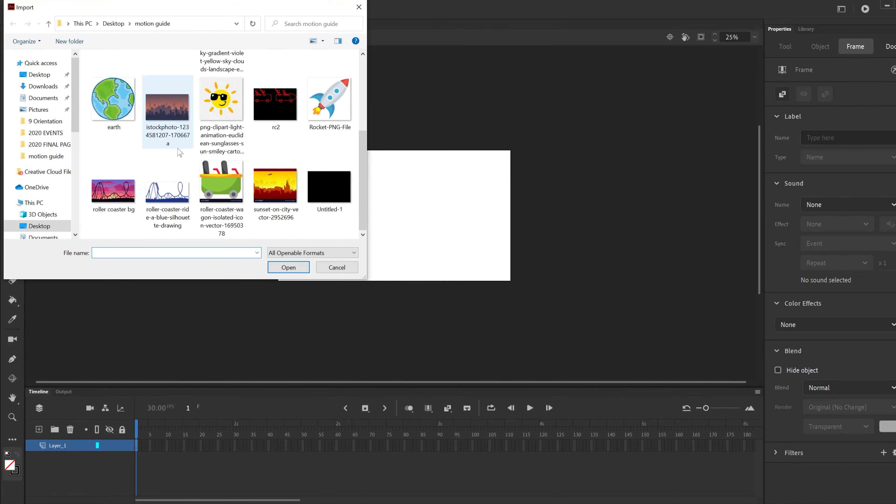
double_click(104, 192)
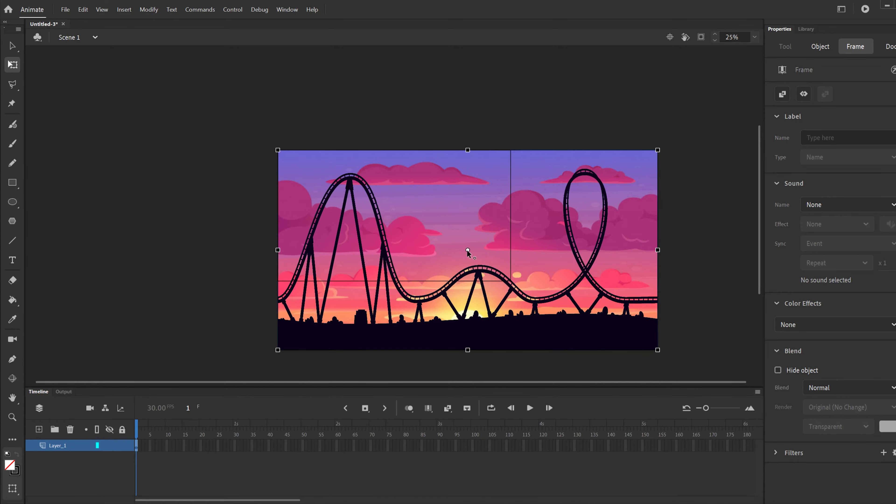
drag(467, 250, 278, 150)
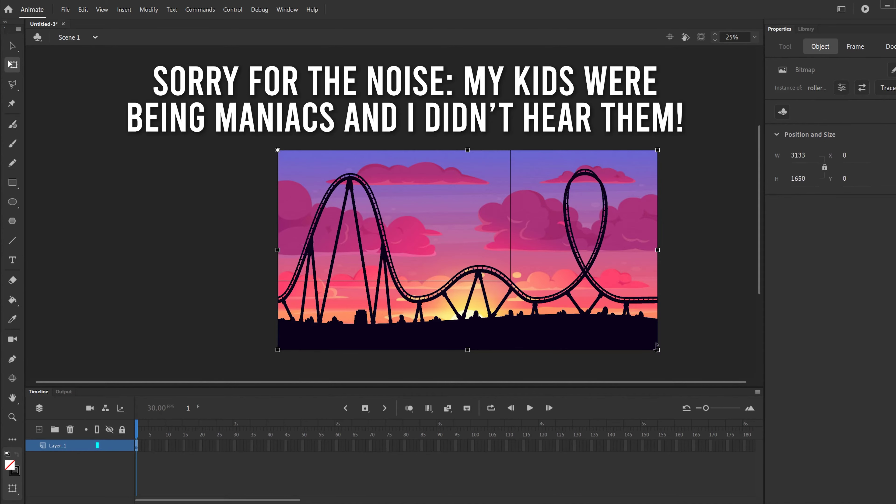
drag(646, 342, 510, 281)
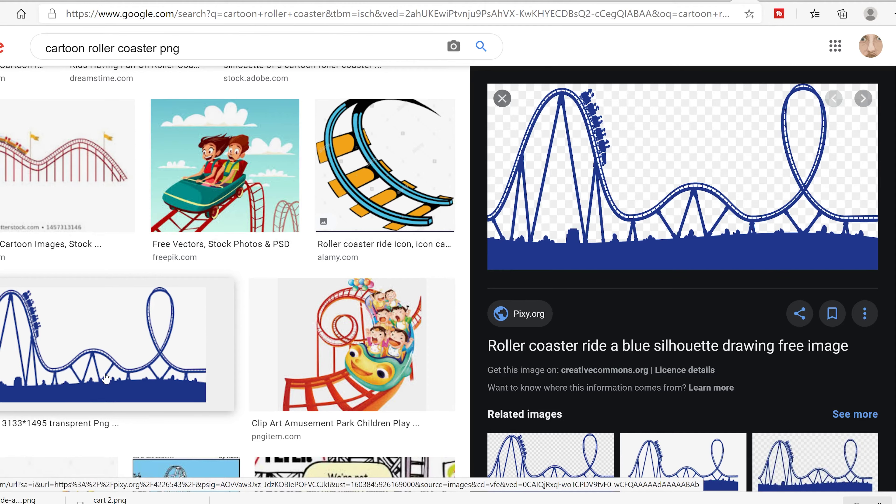
scroll(868, 254, down, 3)
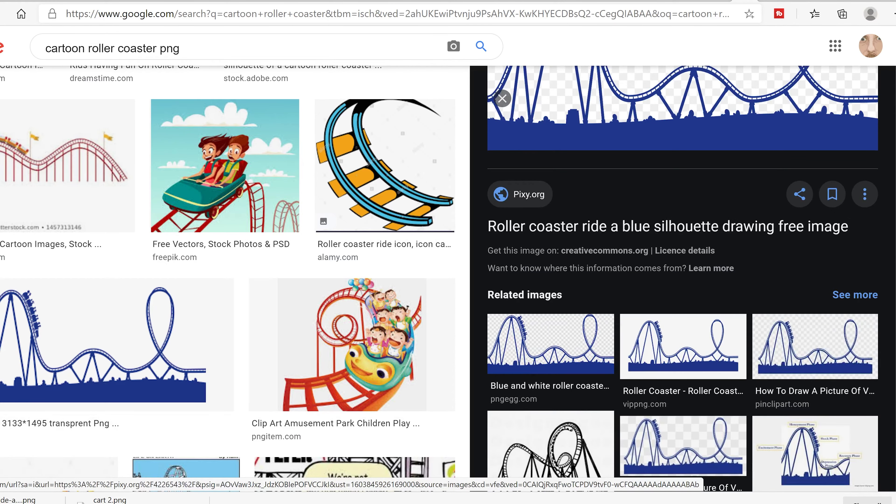
scroll(609, 356, up, 3)
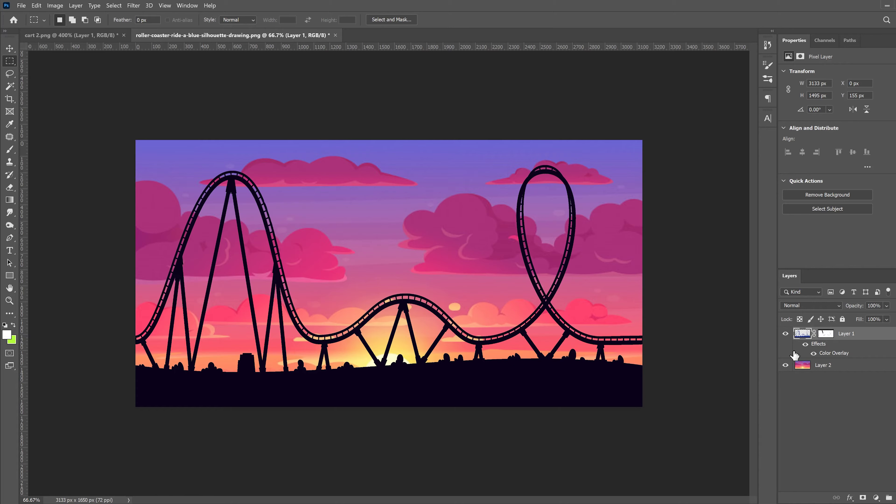
In Photoshop, hide Layer 1's Color Overlay and delete its layer mask.
right_click(826, 334)
click(846, 341)
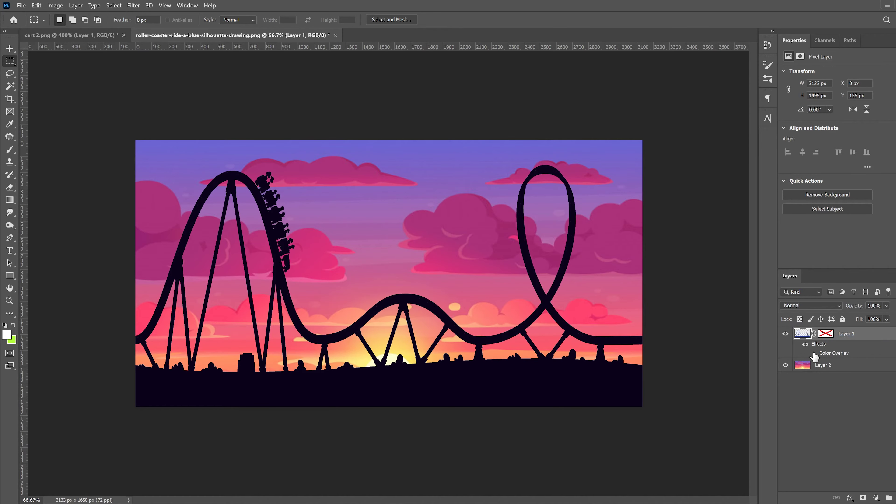
click(813, 353)
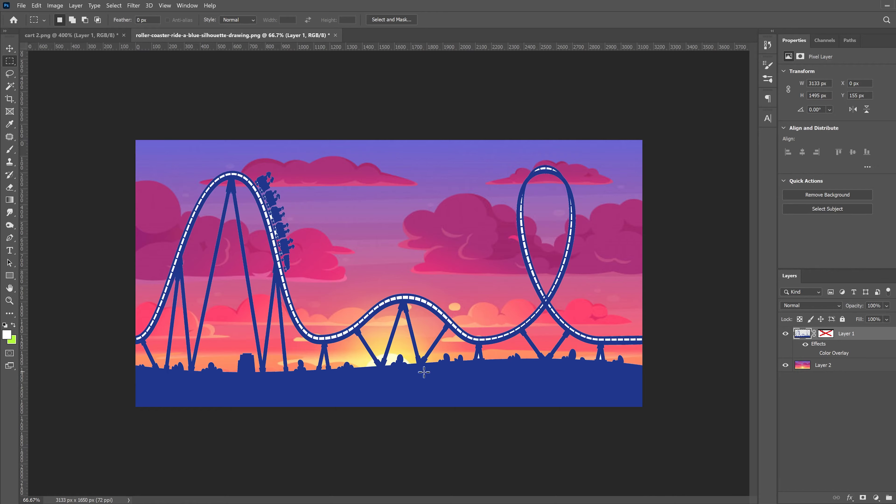
right_click(826, 334)
click(859, 349)
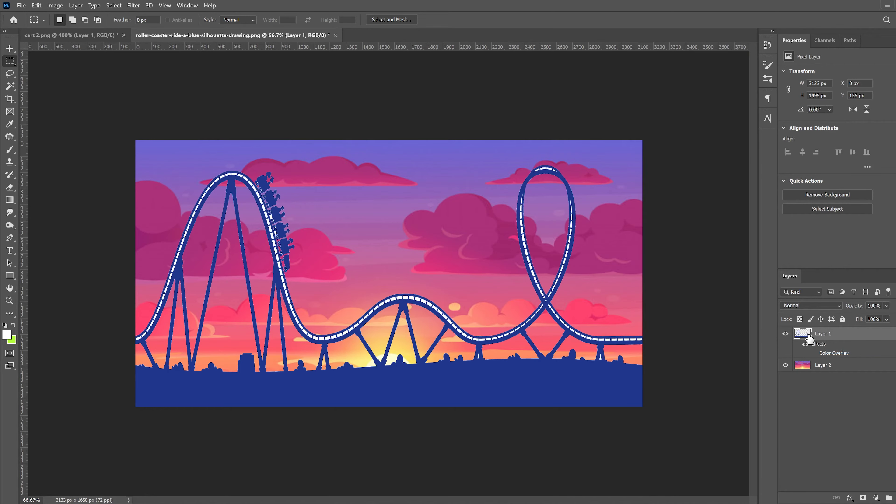
Mask out the white track gaps on Layer 1 using an inverted Color Range selection with fuzziness 63.
click(112, 6)
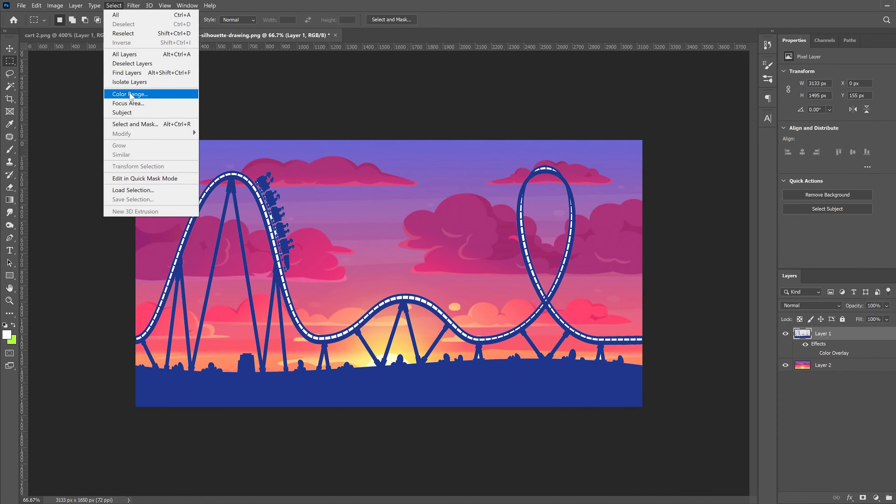
click(129, 94)
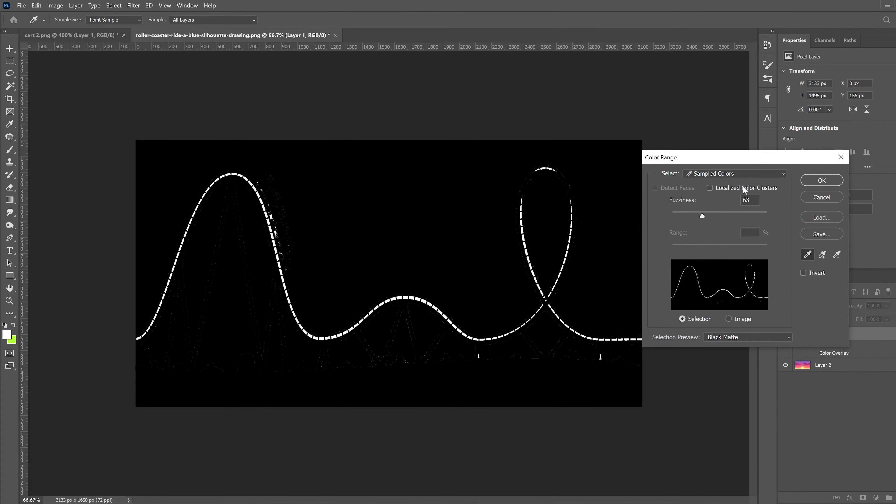
click(811, 181)
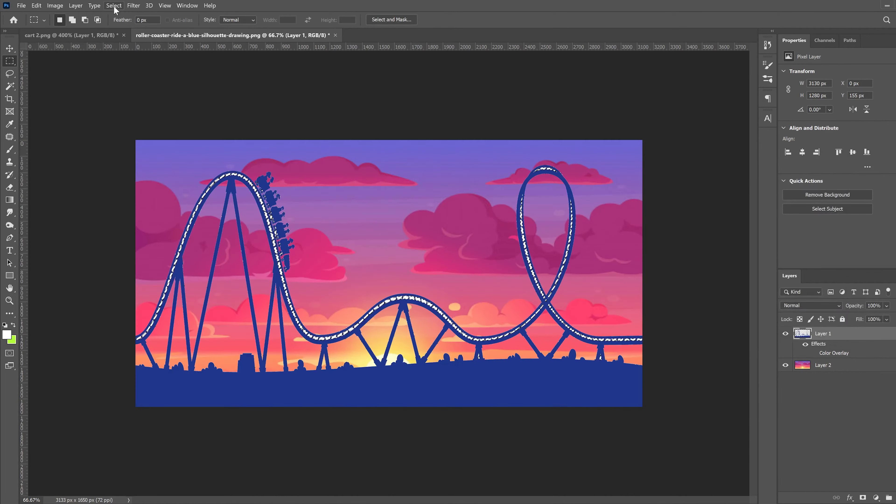
click(114, 6)
click(122, 43)
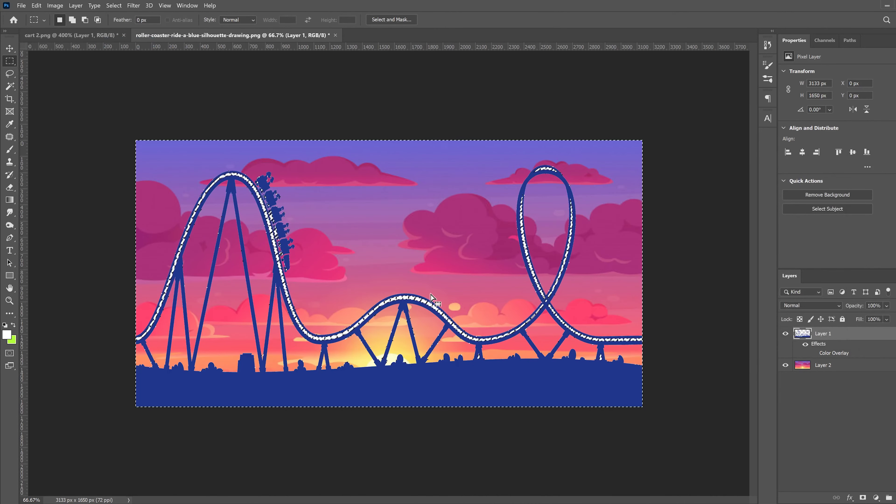
click(863, 498)
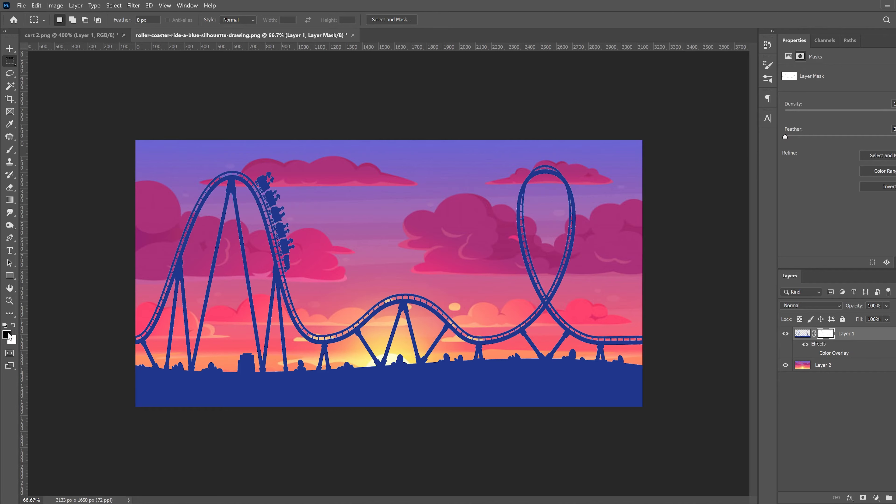
Paint the coaster cars out on Layer 1's mask with a black 44 px brush at 100% hardness.
click(10, 149)
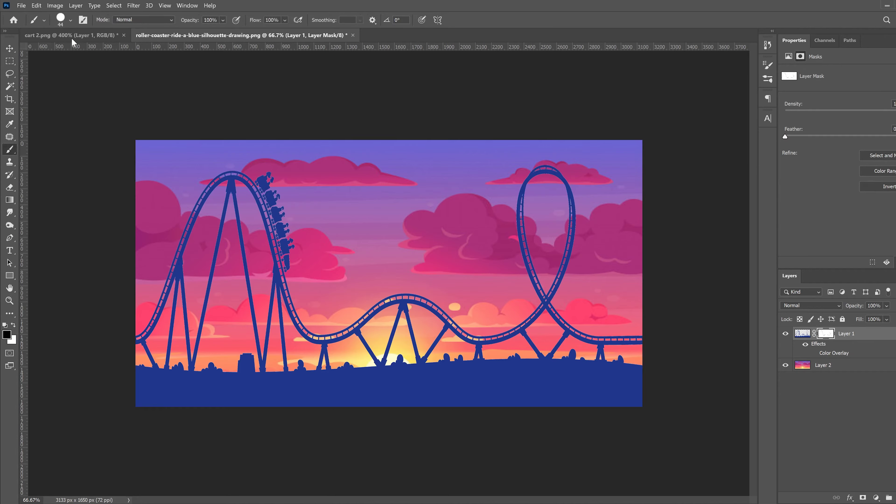
click(69, 21)
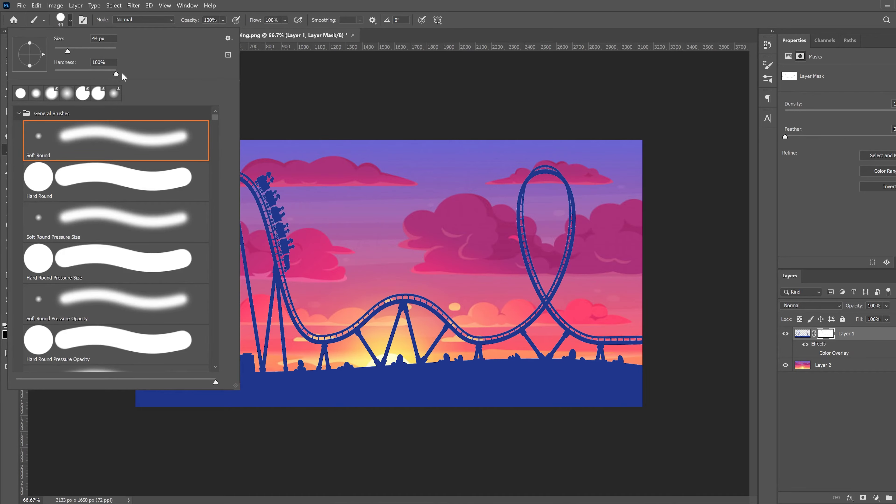
mouse_move(275, 191)
mouse_down()
mouse_move(266, 170)
mouse_move(273, 189)
mouse_up()
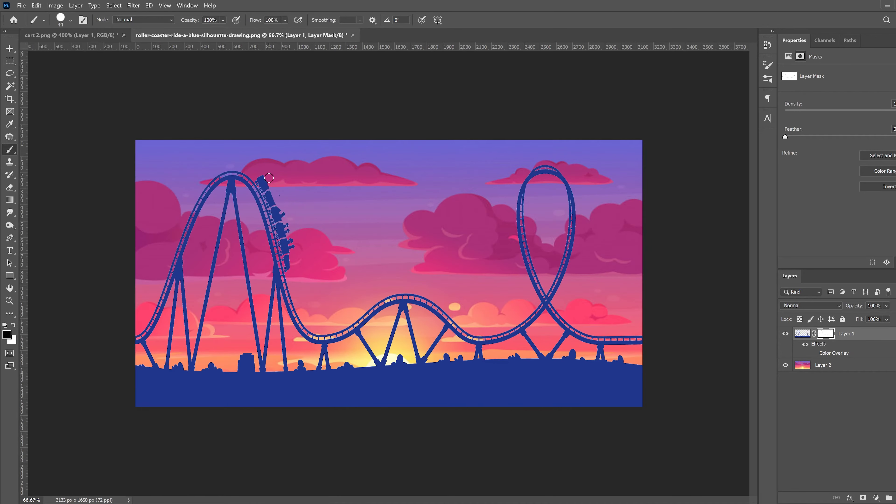
key(ctrl+plus)
key(ctrl+plus)
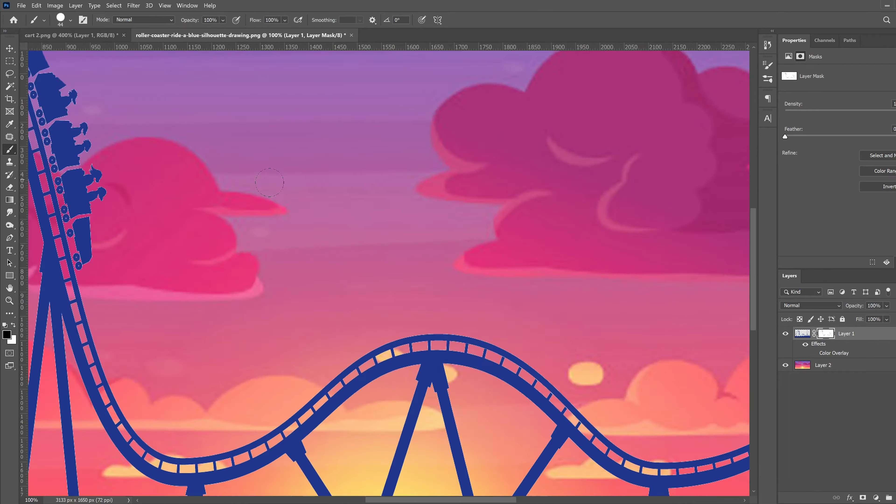
mouse_move(109, 199)
mouse_down()
mouse_move(65, 158)
mouse_move(84, 254)
mouse_move(85, 177)
mouse_up()
key(ctrl+minus)
key(ctrl+minus)
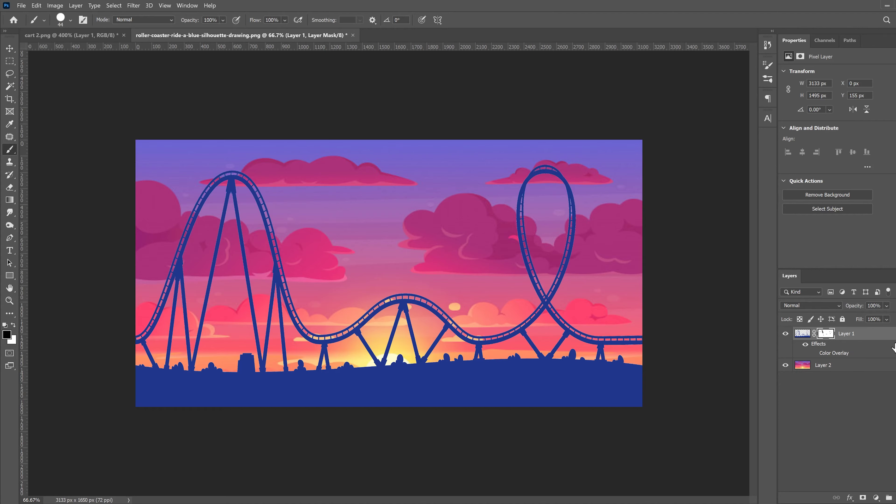
Turn Layer 1's Color Overlay back on, keeping the dark purple colour #0b021a in Normal mode at 100% opacity.
double_click(883, 337)
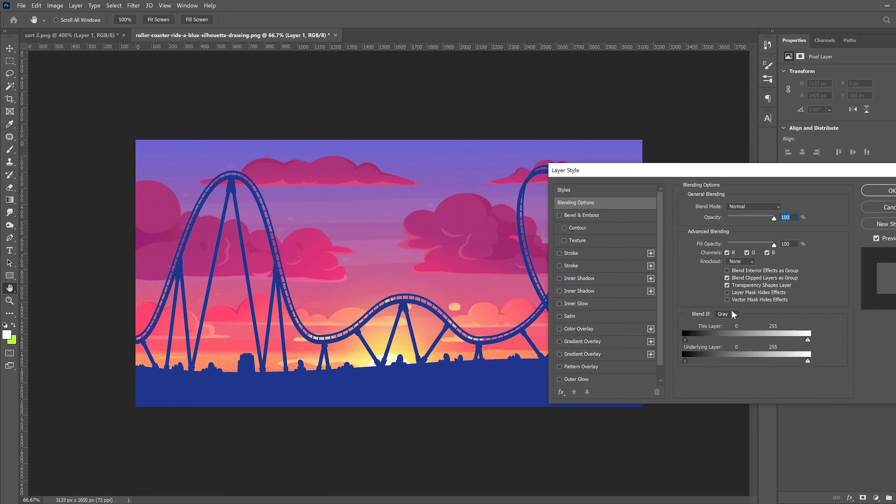
drag(641, 177, 612, 142)
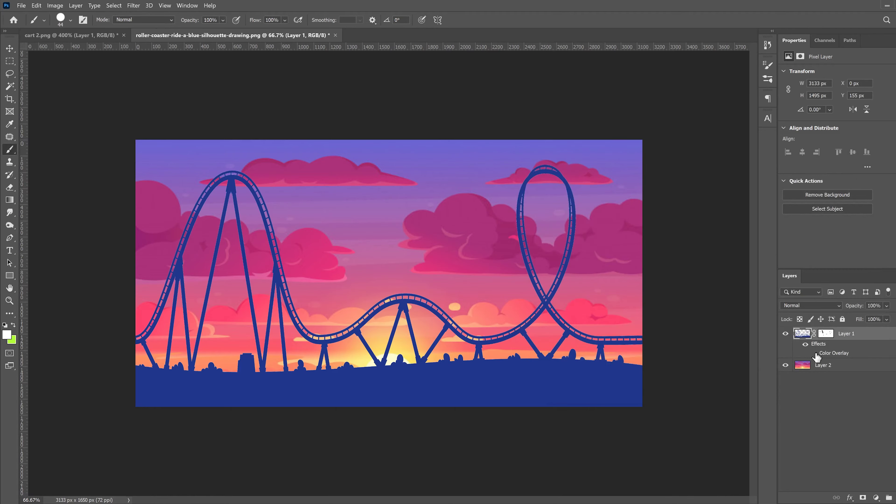
click(814, 353)
double_click(834, 353)
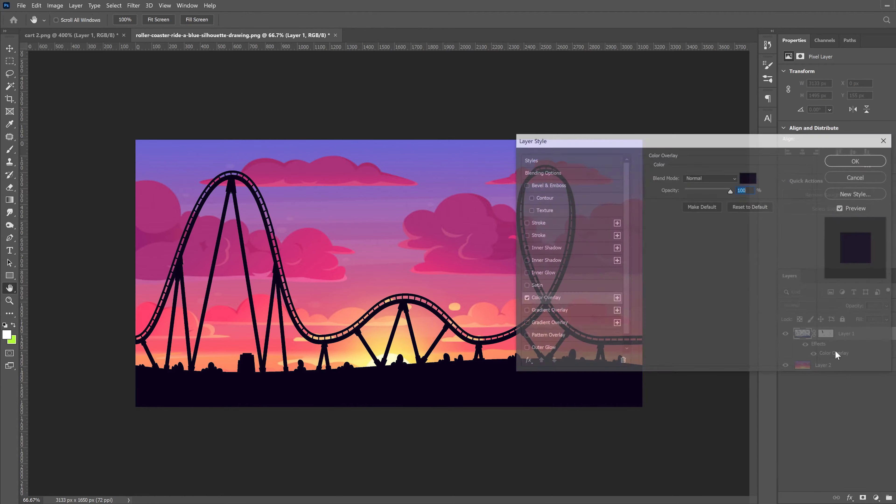
drag(693, 139, 681, 90)
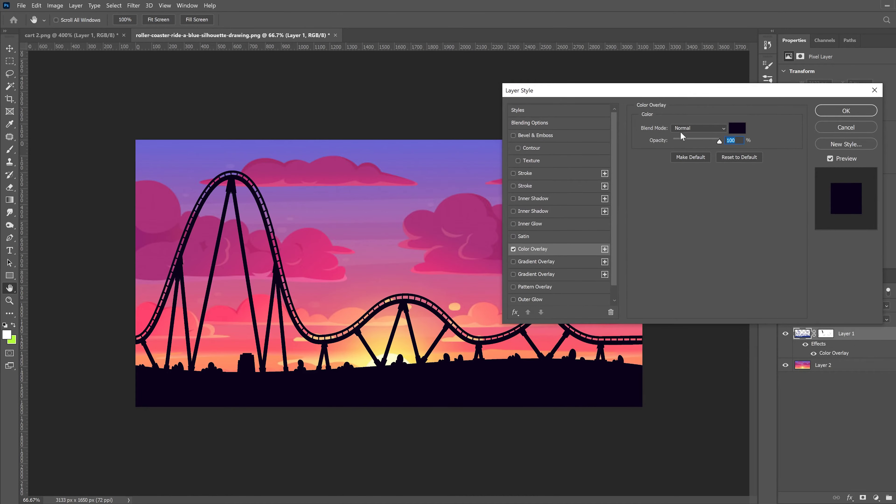
click(738, 128)
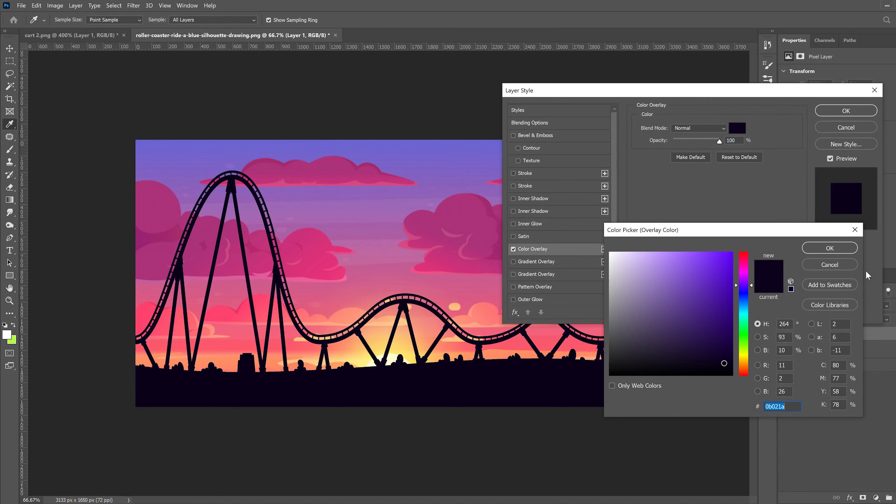
click(829, 248)
click(846, 110)
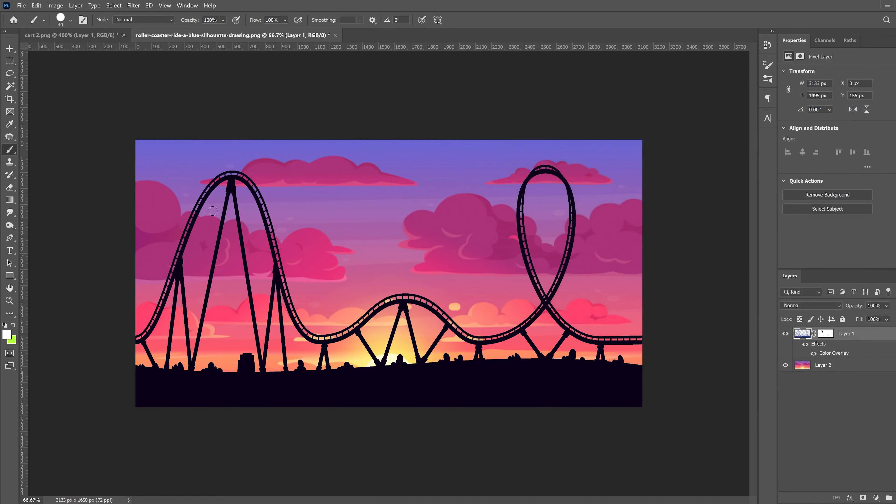
Save the artwork as a JPEG named roller-coaster-ride-a-blue-silhouette-drawing in the motion guide folder.
click(21, 5)
click(49, 119)
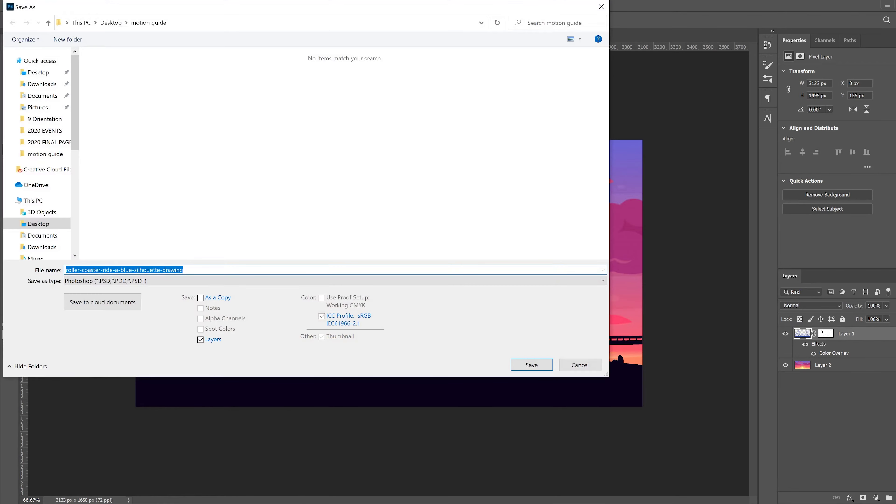
click(143, 281)
click(104, 362)
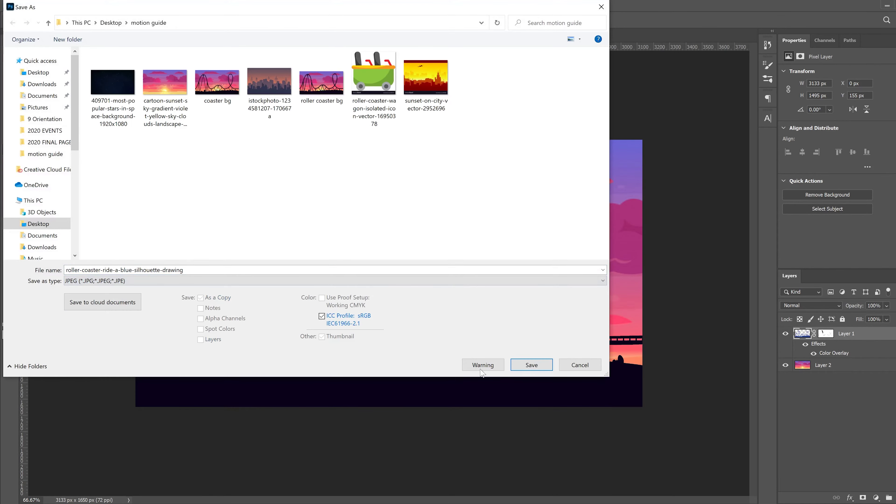
click(531, 365)
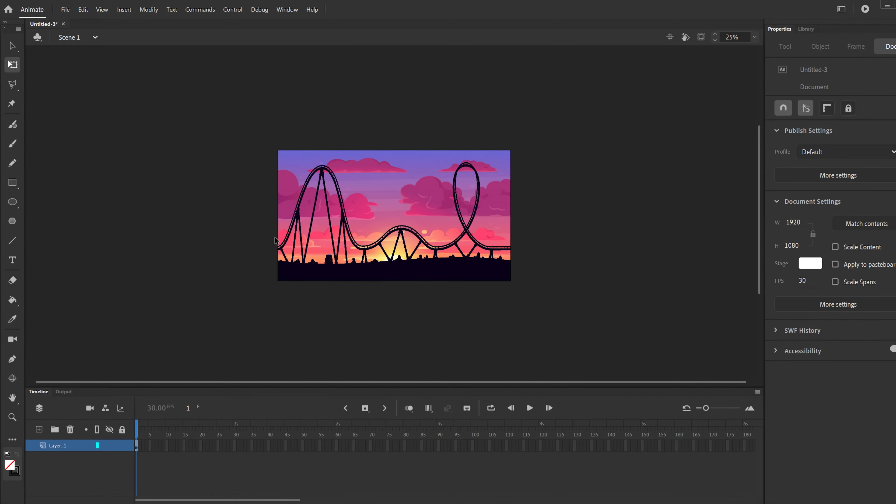
Switch to Animate and rename the background image's layer to roller_coaster.
double_click(53, 445)
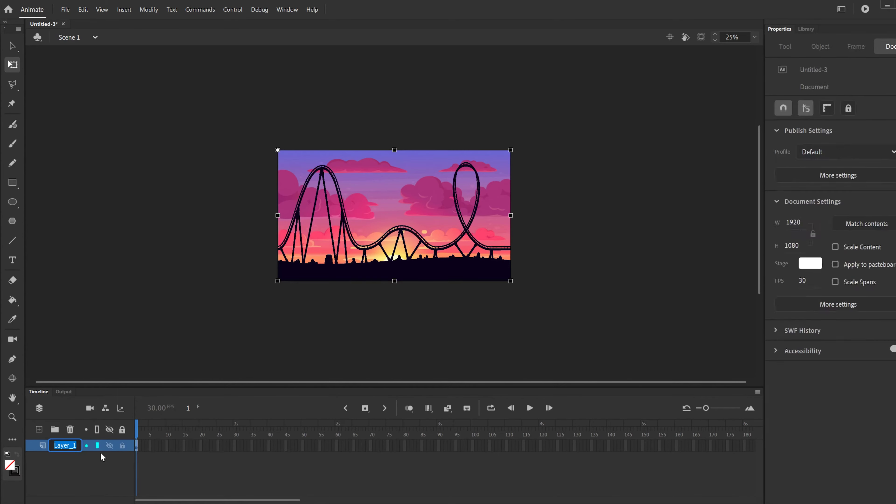
text(ro)
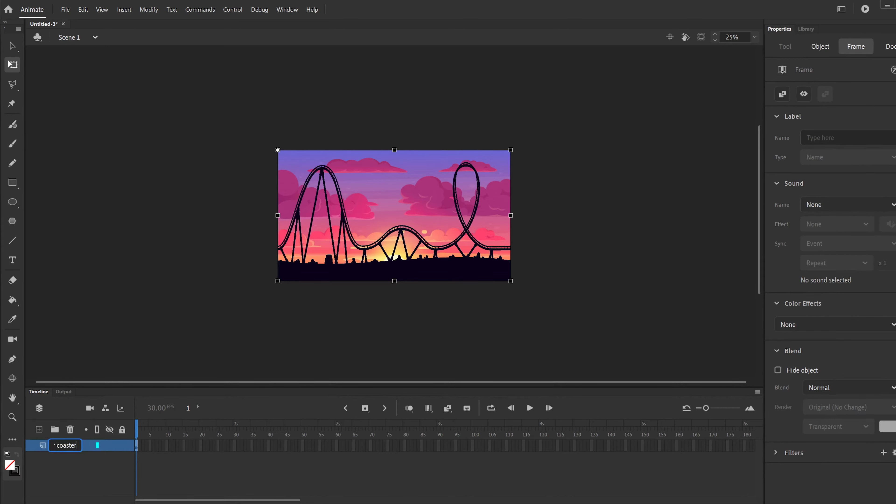
click(113, 479)
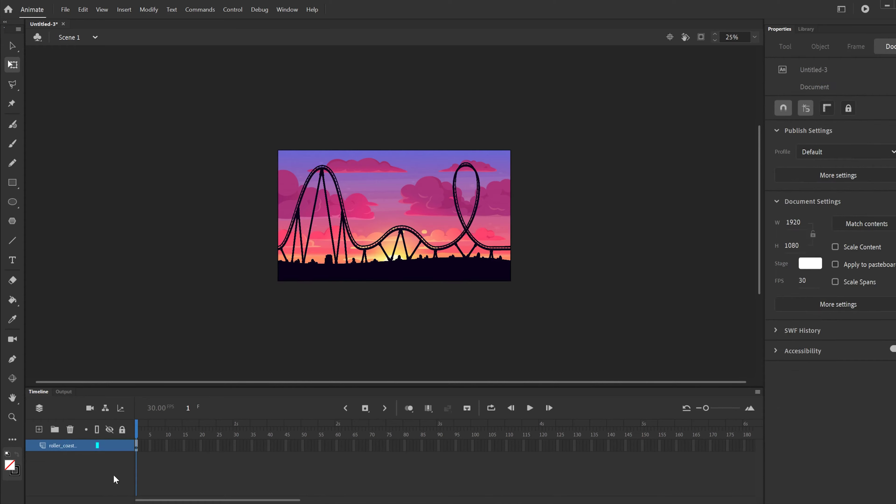
Add a new layer above the roller coaster layer, name it cart and go to its first frame.
click(38, 429)
double_click(56, 444)
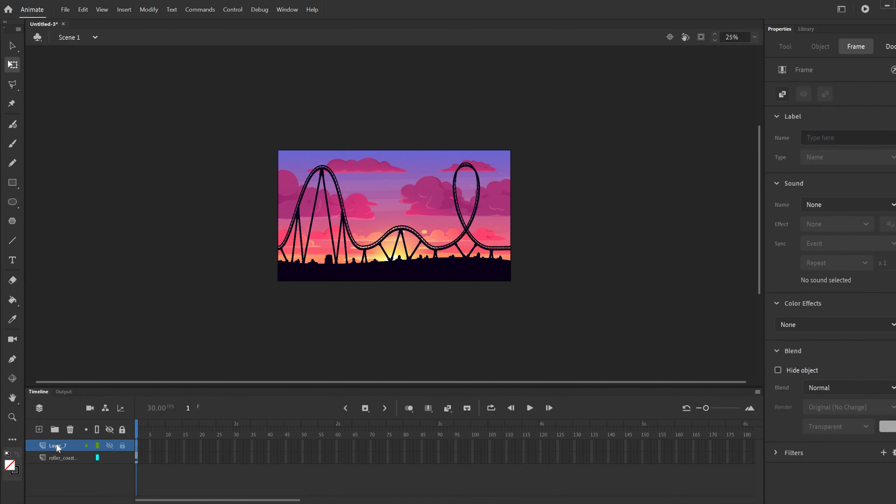
key(BackSpace)
click(75, 471)
click(136, 446)
click(137, 422)
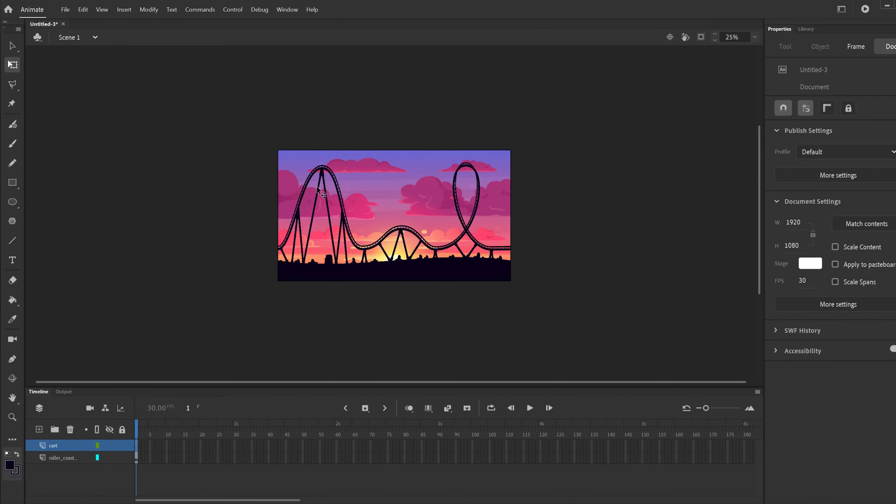
Set the Rectangle tool's fill and stroke to the dark purple sampled from the background's silhouetted ground.
click(756, 37)
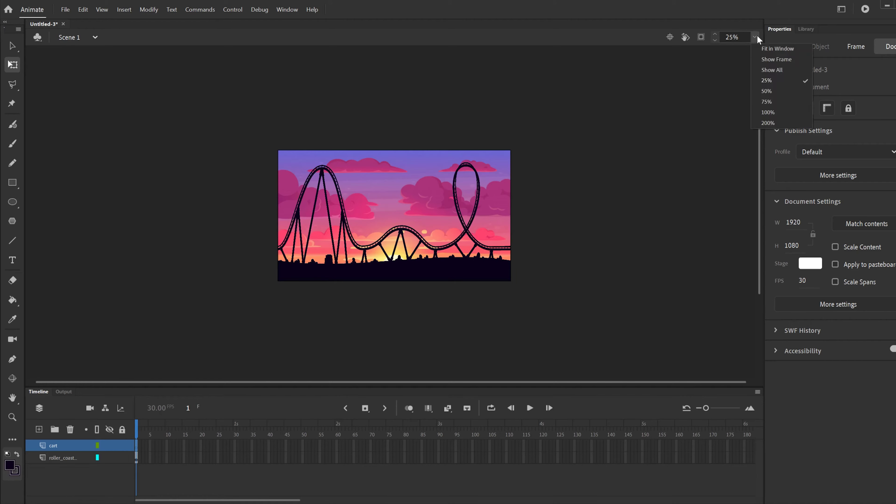
click(767, 89)
click(11, 183)
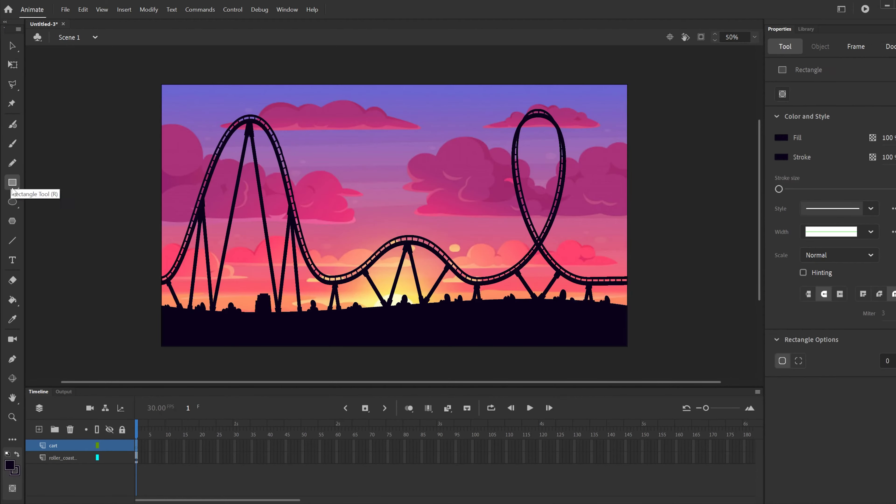
click(781, 138)
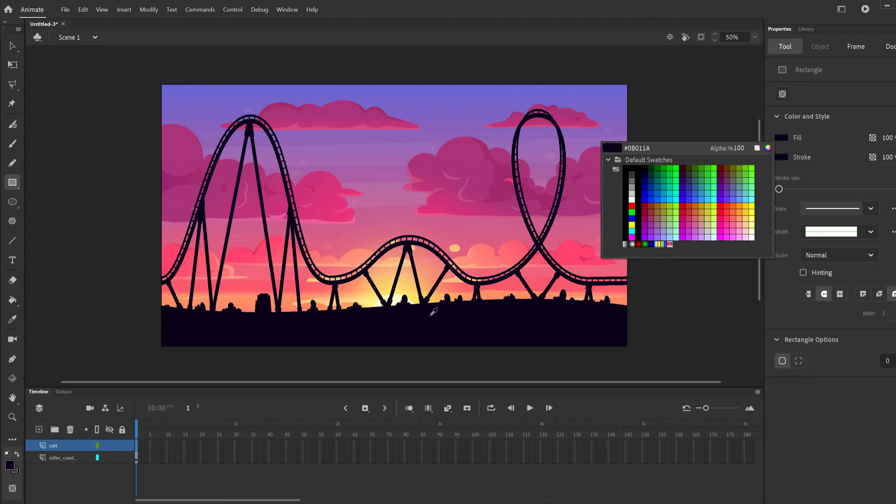
click(506, 319)
click(781, 157)
click(488, 328)
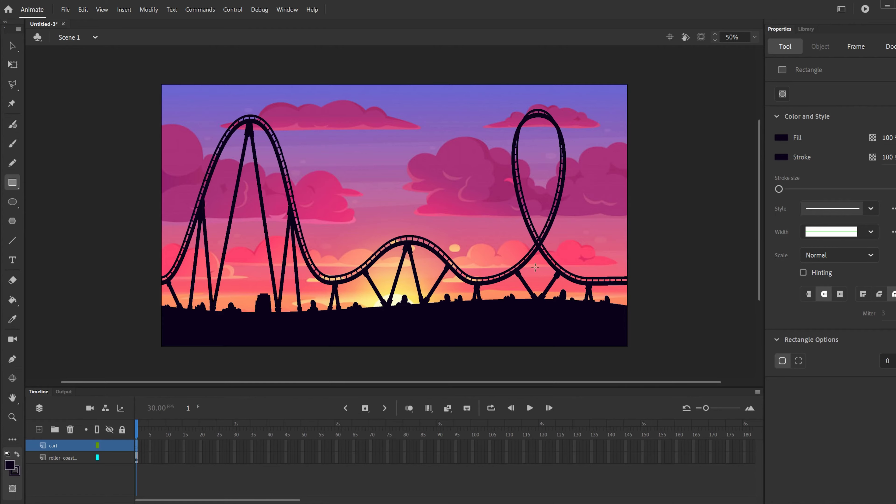
Draw a cart silhouette about 368 by 243 px from a rectangle with a rounded front, two small wheels and a passenger circle.
drag(405, 174, 417, 178)
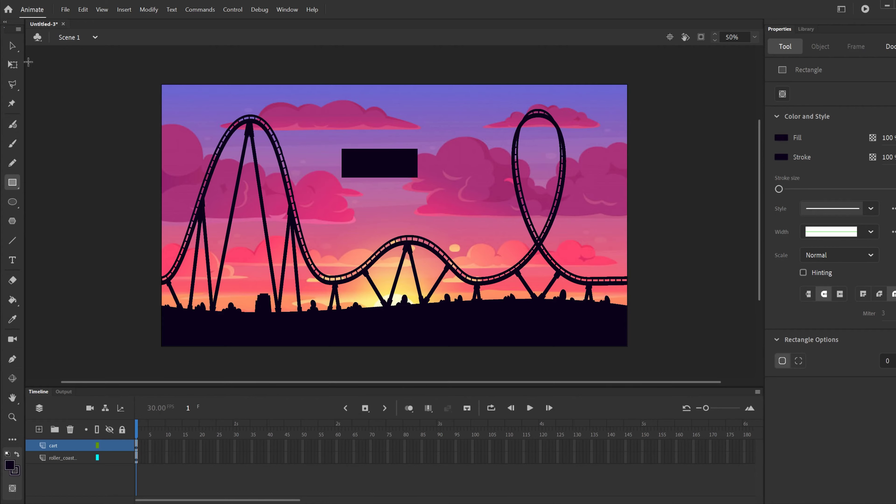
click(12, 46)
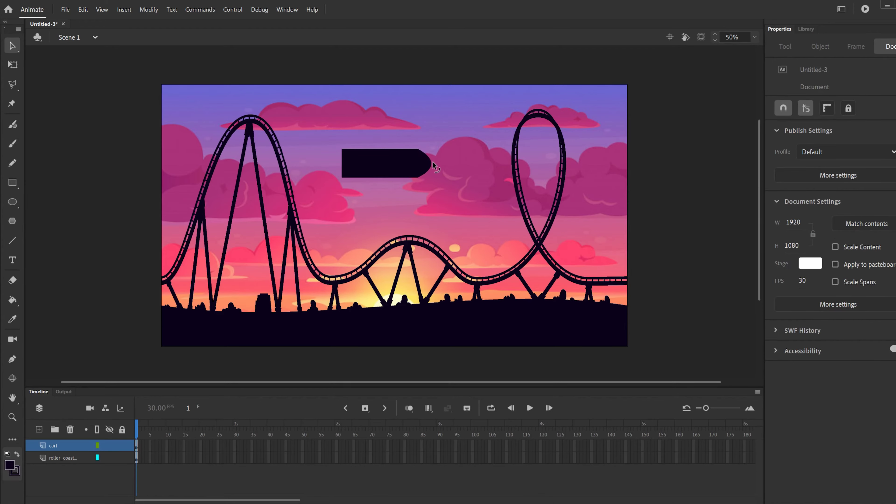
click(13, 201)
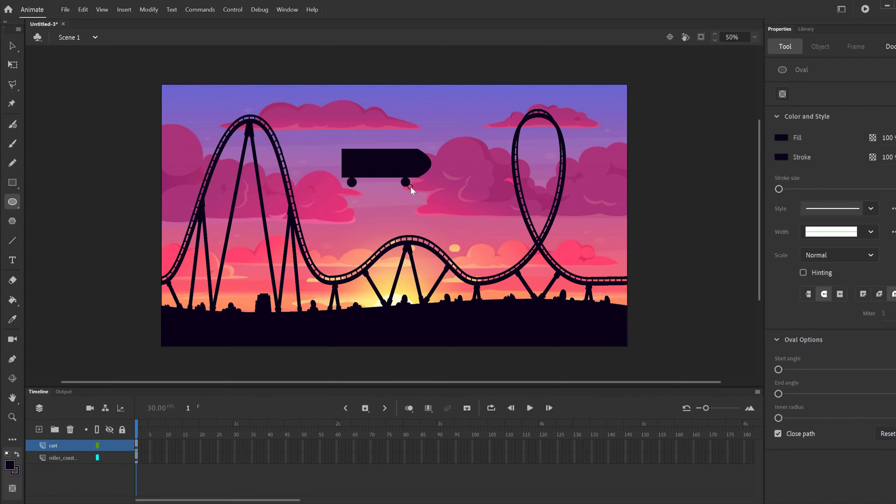
drag(357, 128, 381, 154)
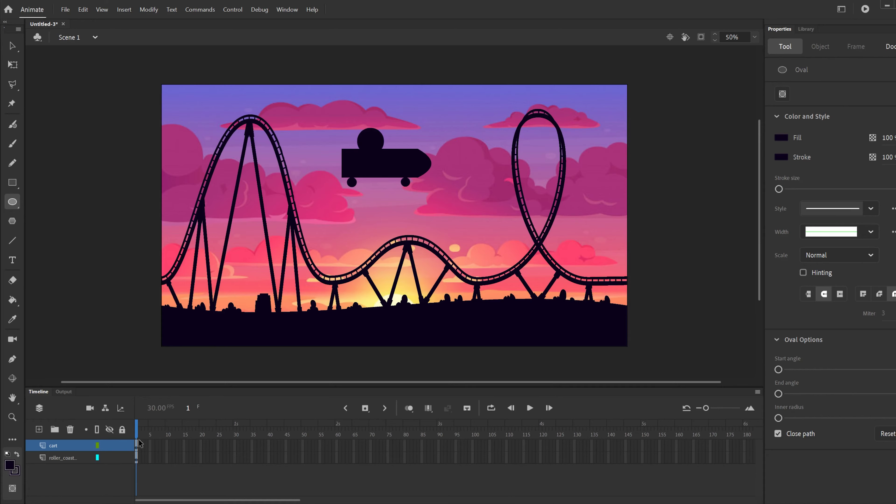
Convert all the artwork on the cart layer's first frame to a Graphic symbol named cart.
click(137, 446)
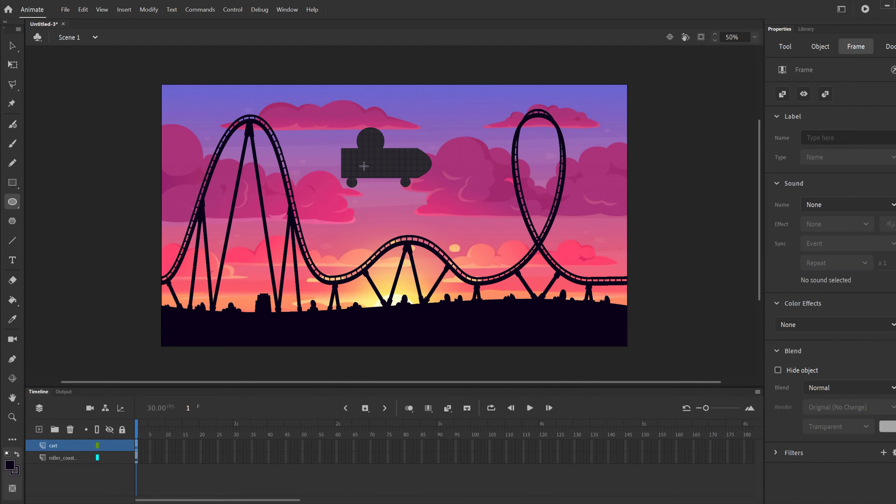
click(148, 10)
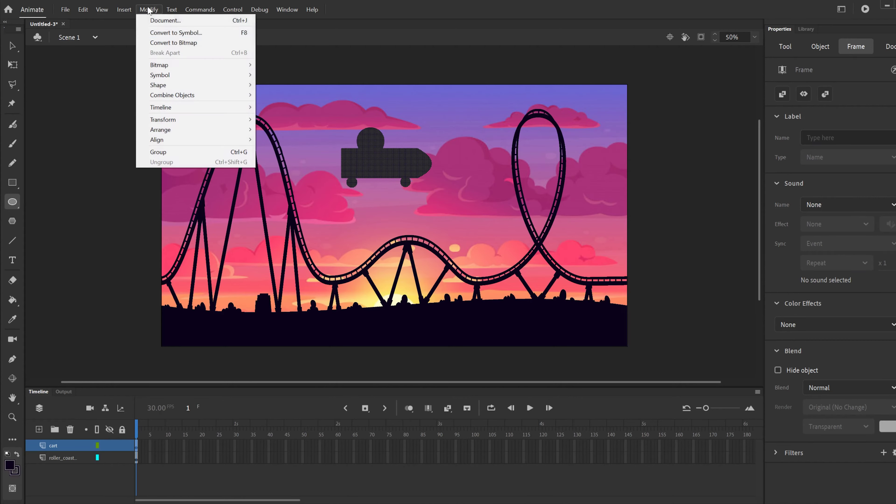
click(177, 33)
text(cart)
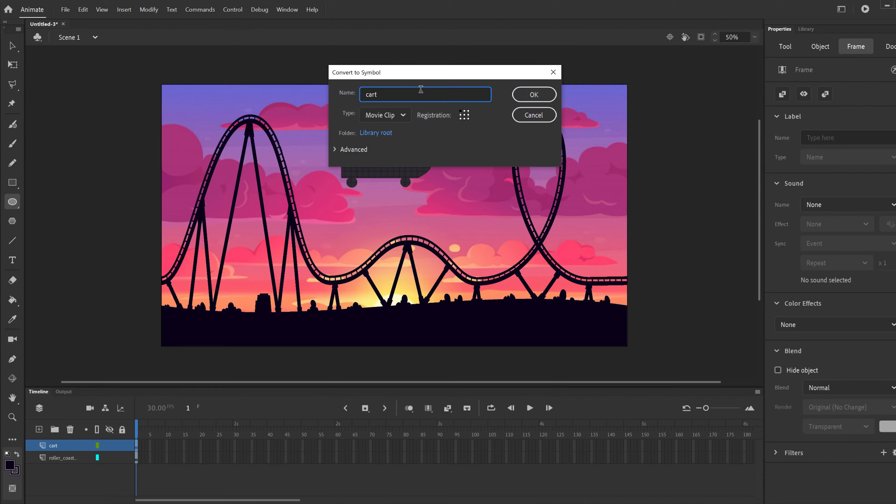
click(402, 115)
click(383, 168)
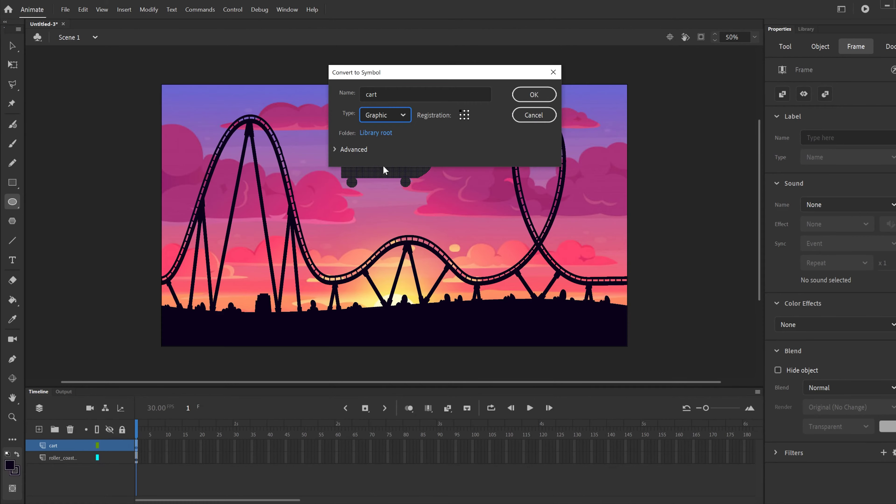
click(532, 94)
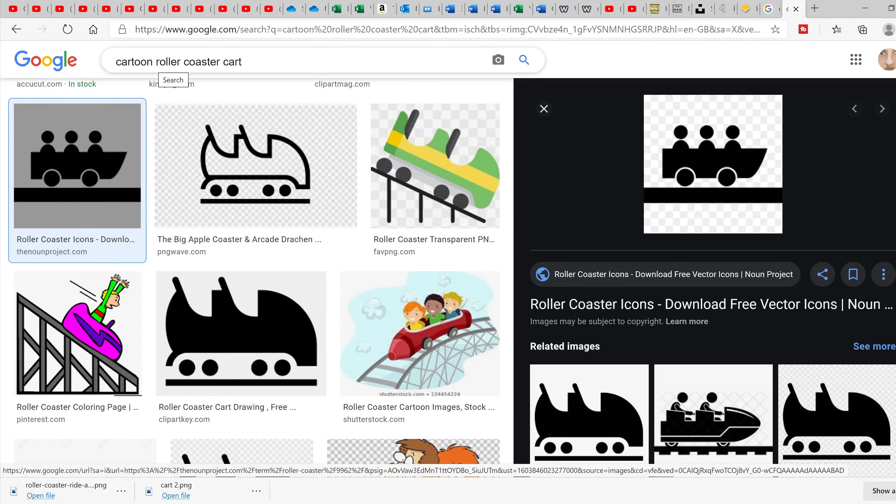
Switch to the browser and search Google Images for cartoon roller coaster cart png.
click(247, 62)
text(png)
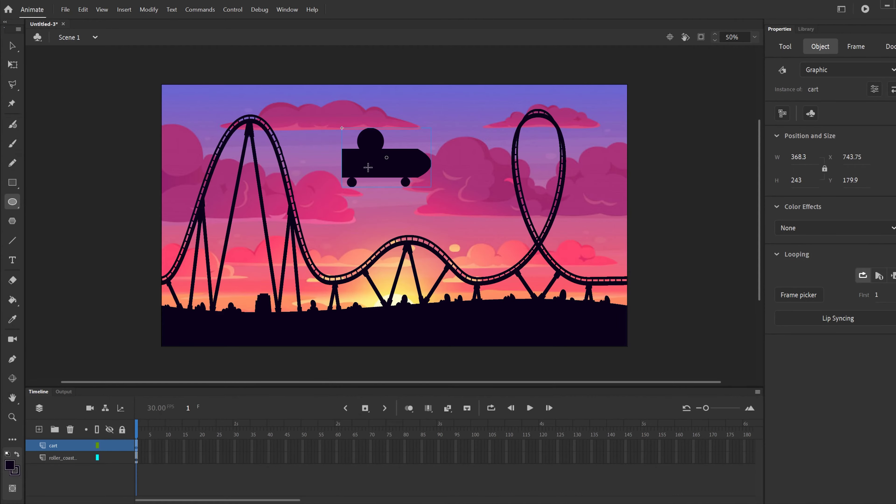
Switch back to Animate, shrink the cart to under a third of its size and place it tilted uphill beside the track's start.
click(13, 64)
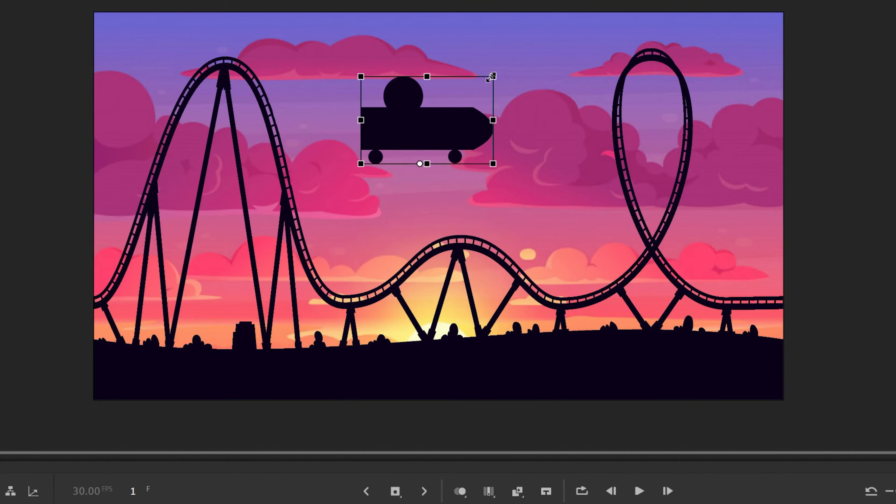
drag(486, 82, 441, 125)
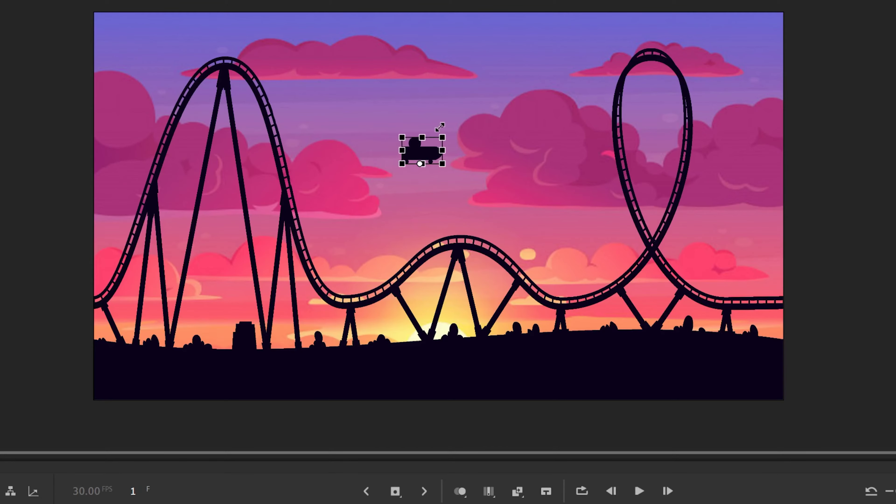
drag(420, 153, 112, 244)
drag(135, 215, 98, 190)
drag(103, 244, 113, 243)
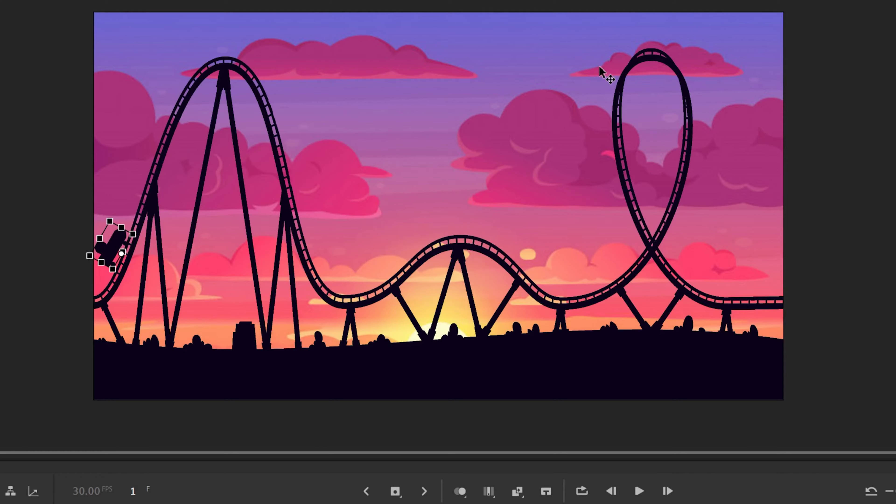
Fine-tune the cart's rotation and position so both wheels rest along the slope of the first climb.
key(ctrl+equal)
key(ctrl+equal)
key(ctrl+equal)
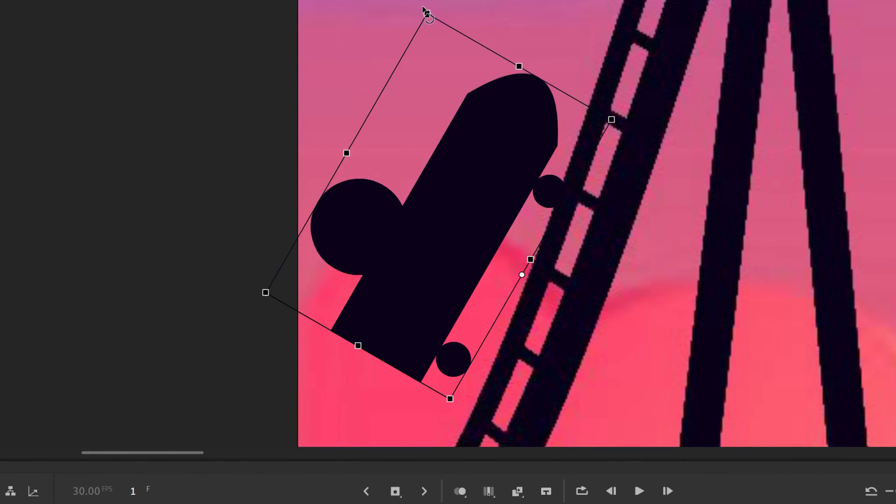
drag(424, 10, 374, 1)
drag(482, 152, 501, 162)
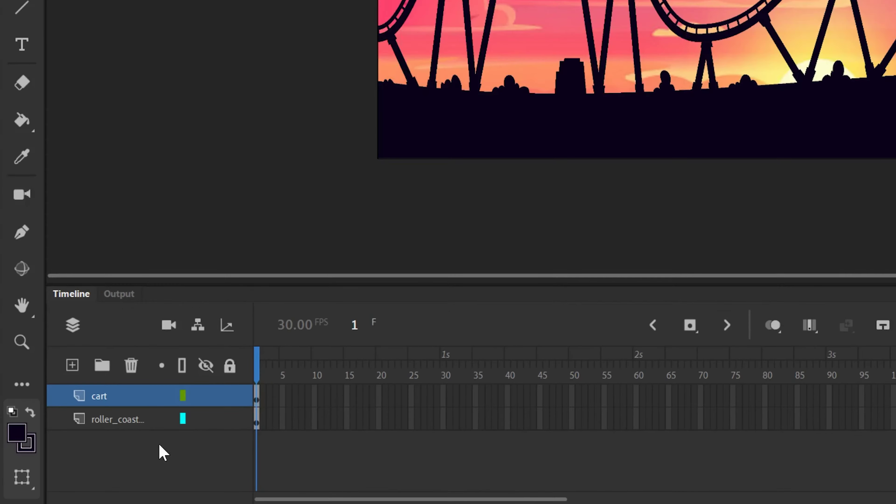
Add a new layer above the cart layer and name it pen_guide.
click(72, 367)
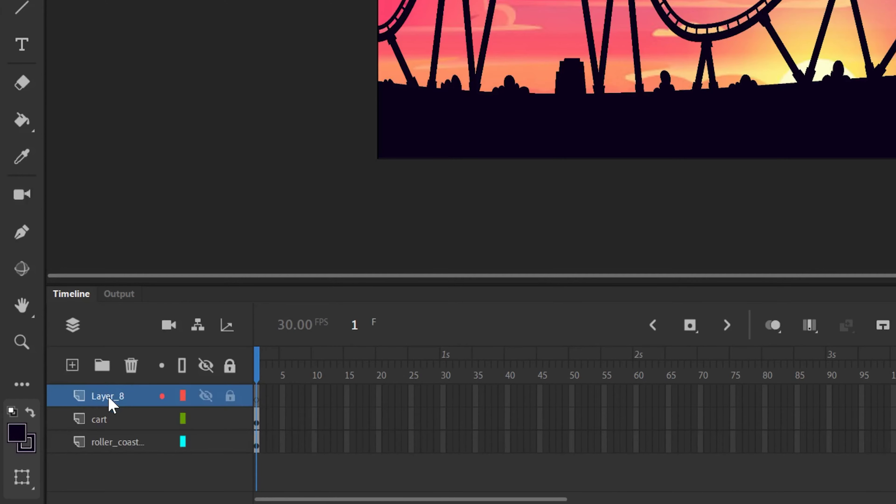
double_click(118, 394)
text(pen_guide)
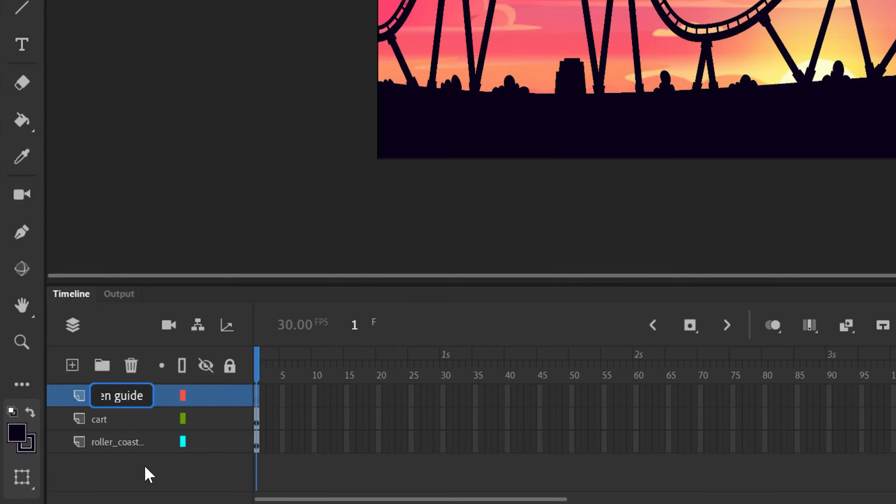
click(141, 461)
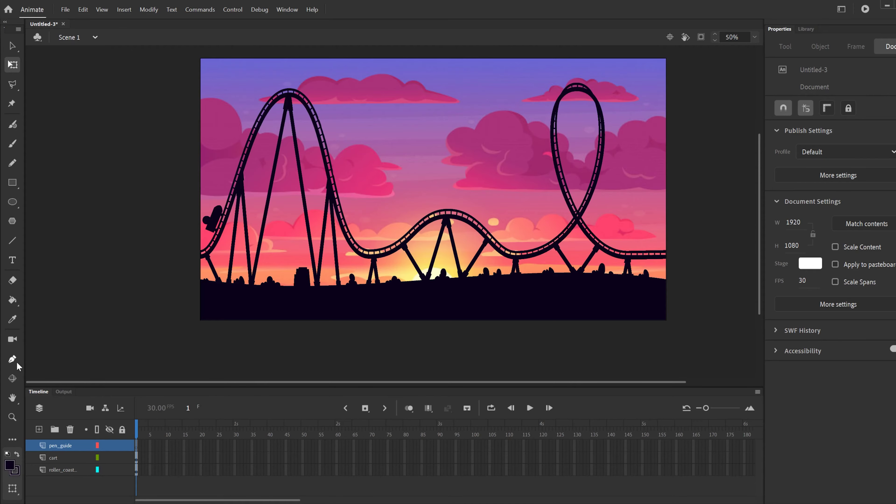
Activate the Pen tool and look through the additional tools available for the toolbar.
click(12, 360)
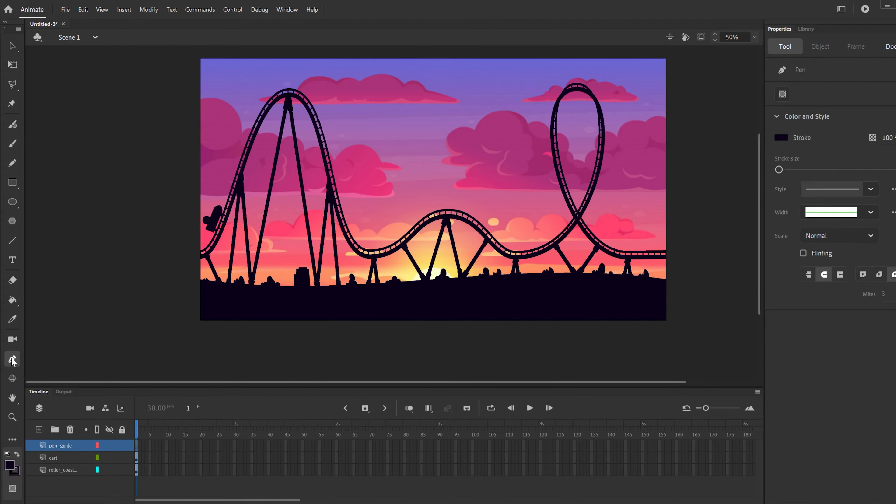
click(12, 440)
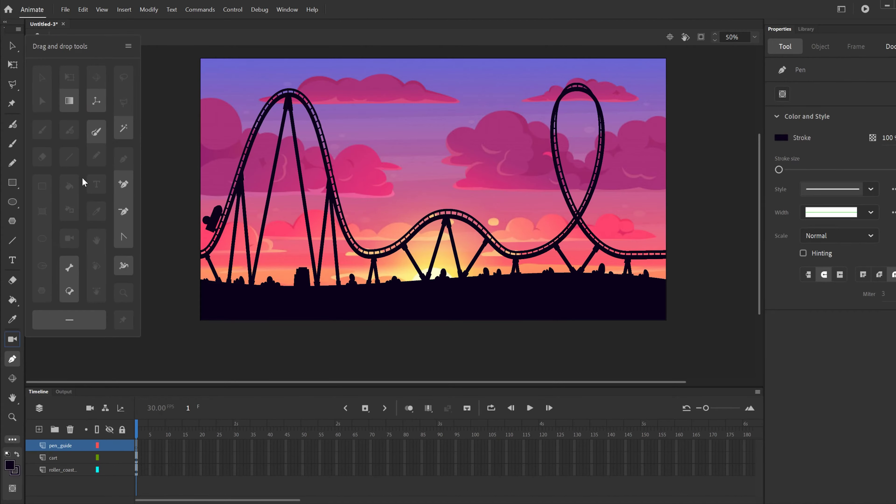
mouse_move(124, 185)
mouse_down()
mouse_move(16, 300)
mouse_move(105, 217)
mouse_move(123, 178)
mouse_up()
click(220, 412)
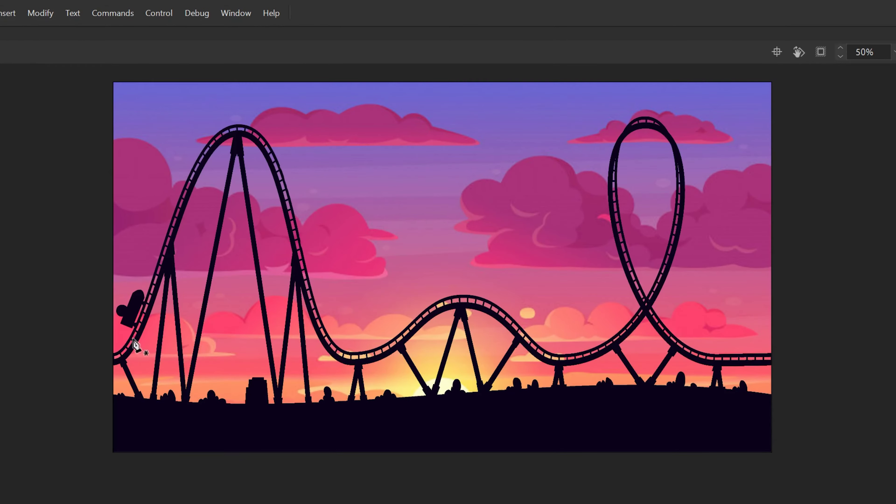
Start the guide path on the track beneath the cart and add a curved point partway up the first climb.
key(ctrl+equal)
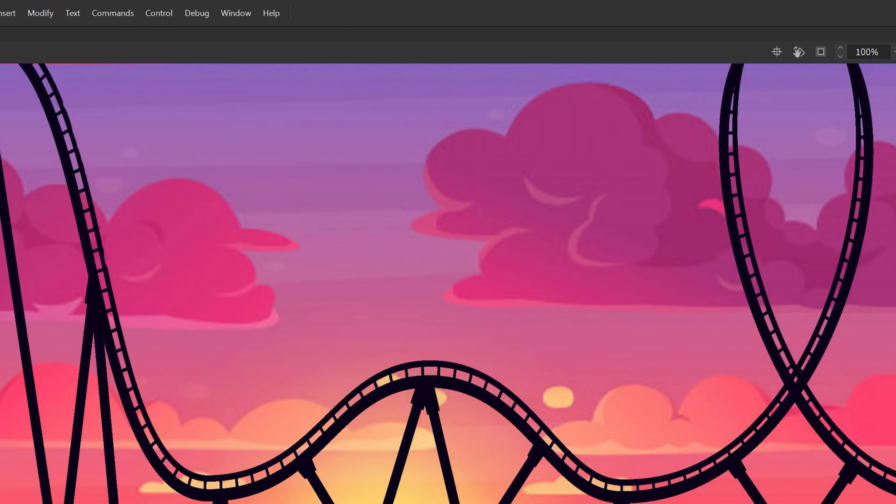
scroll(448, 283, left, 9)
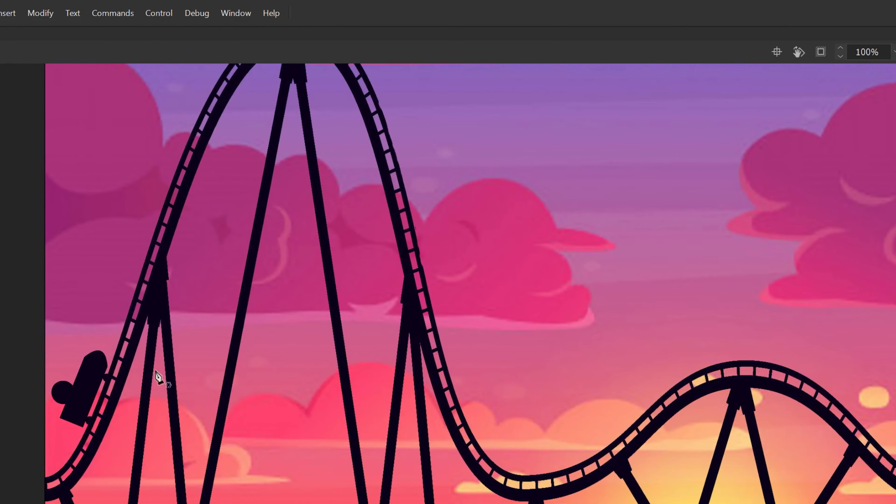
click(80, 455)
click(153, 259)
drag(154, 251, 170, 187)
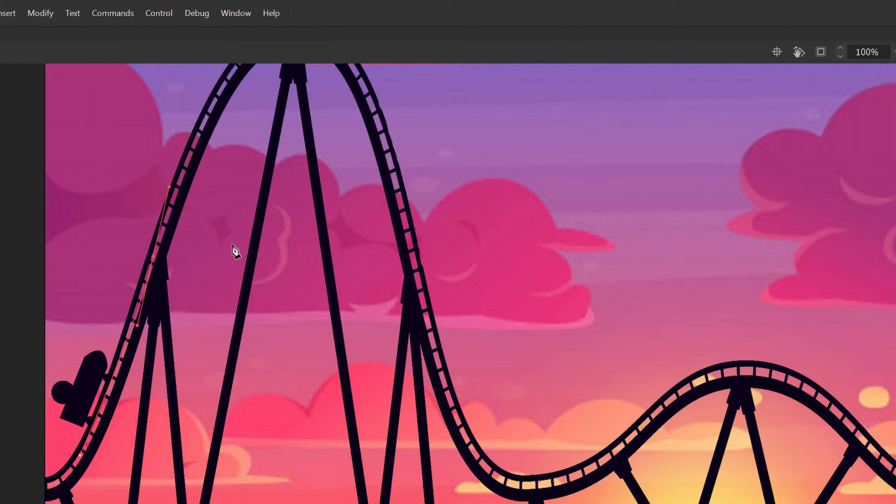
Continue the guide path with curved points over the first hill's peak and down its far side, following the track.
scroll(230, 254, up, 4)
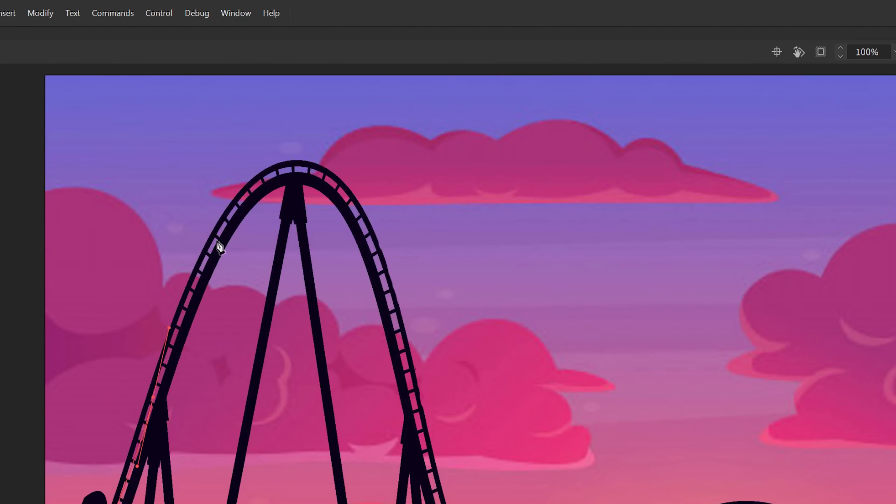
drag(221, 233, 231, 213)
drag(287, 170, 315, 169)
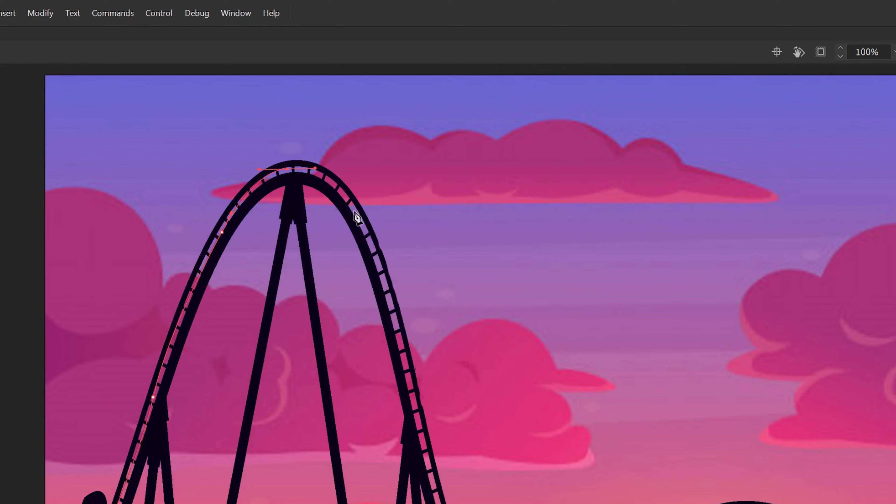
drag(356, 213, 371, 244)
drag(429, 466, 436, 503)
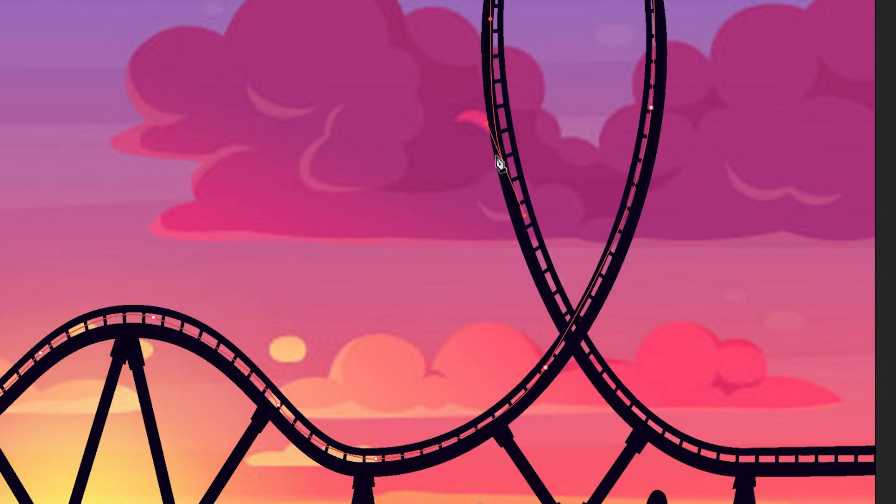
click(502, 167)
drag(559, 294, 516, 361)
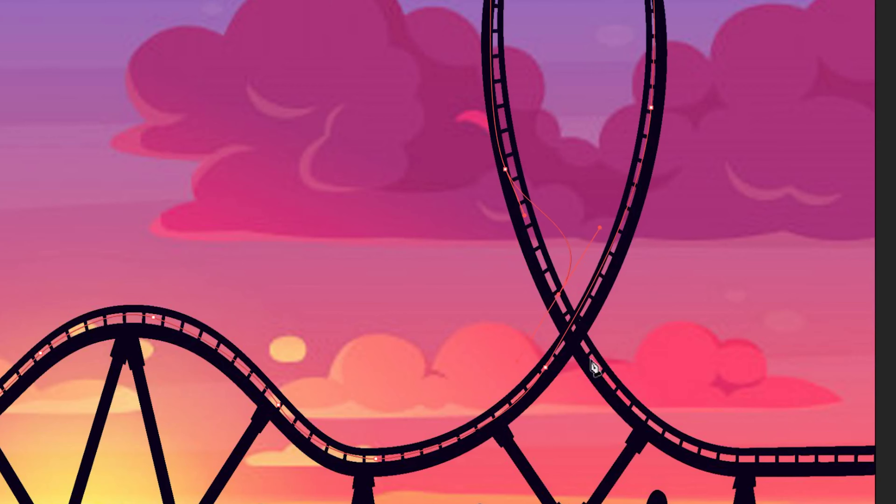
drag(624, 396, 614, 462)
key(a)
key(ctrl+z)
key(ctrl+z)
key(ctrl+z)
key(ctrl+z)
key(ctrl+z)
key(ctrl+z)
key(ctrl+z)
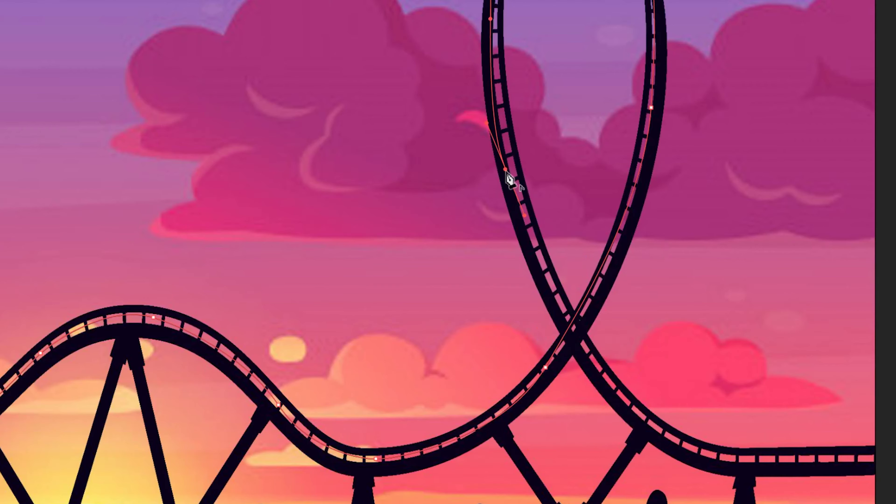
Finish the guide path down the loop's descending side and along the flat exit track, ending it beyond the stage edge.
drag(535, 250, 549, 278)
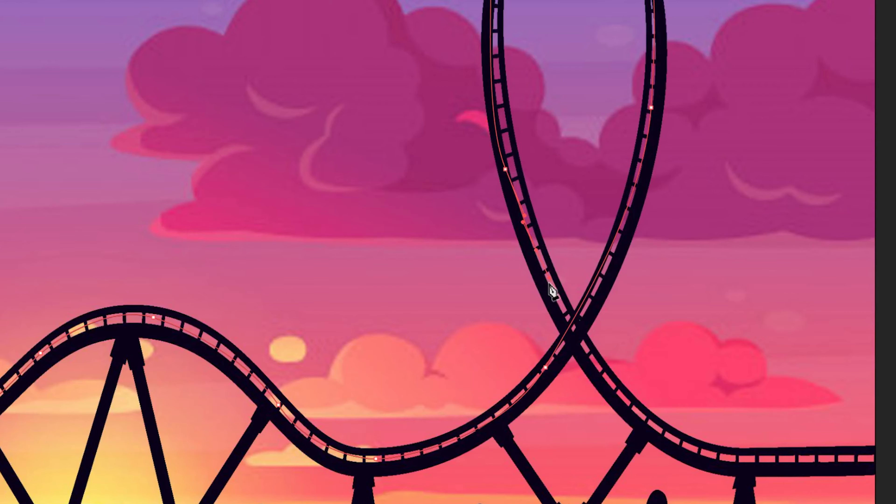
mouse_move(617, 388)
mouse_down()
mouse_move(639, 410)
mouse_move(632, 401)
mouse_up()
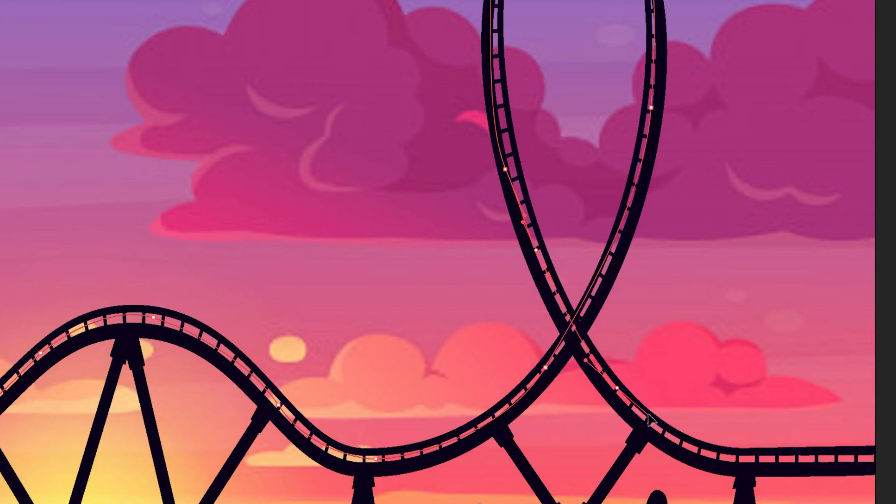
drag(741, 457, 822, 455)
scroll(822, 456, right, 8)
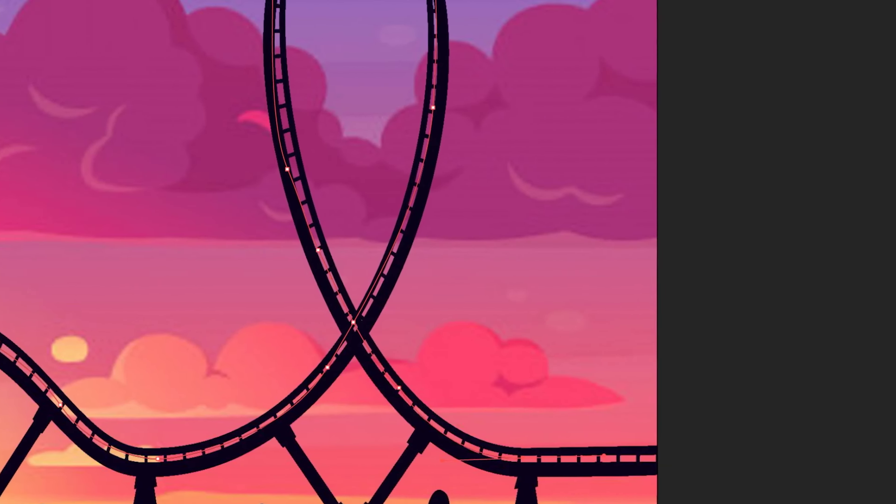
click(767, 455)
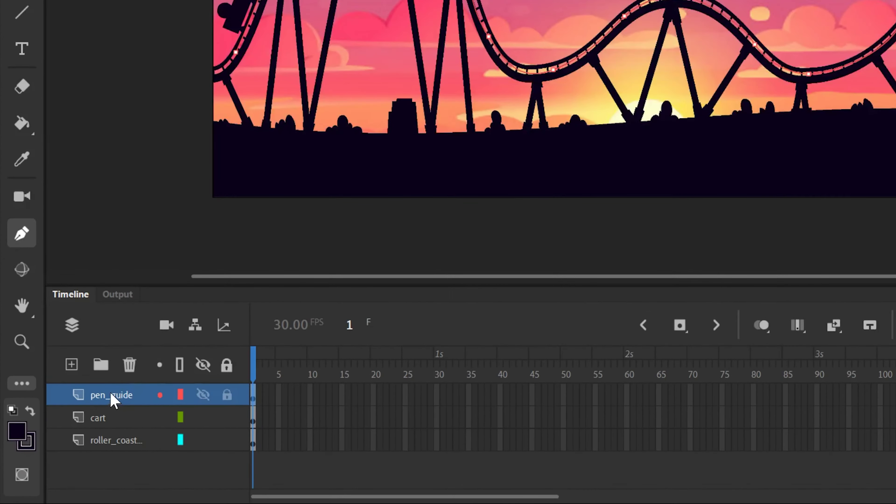
Convert the pen_guide layer to a guide and nest the cart layer beneath it so the cart is linked to the path.
right_click(116, 395)
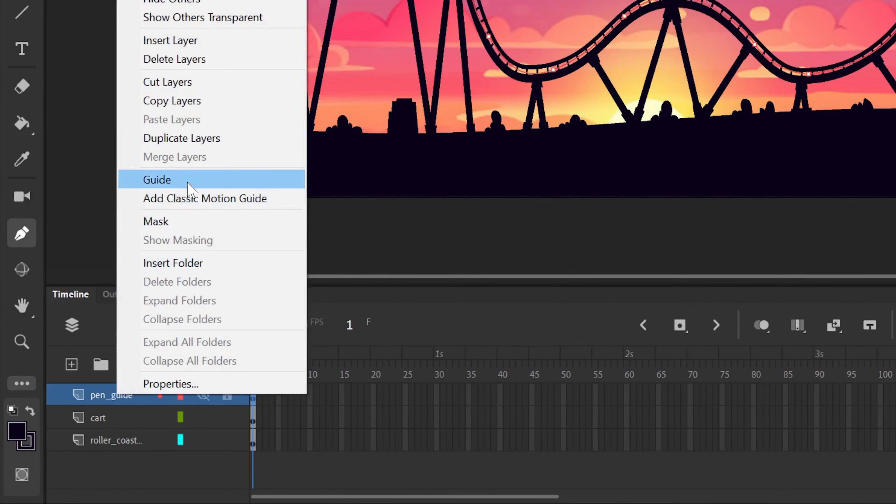
click(178, 180)
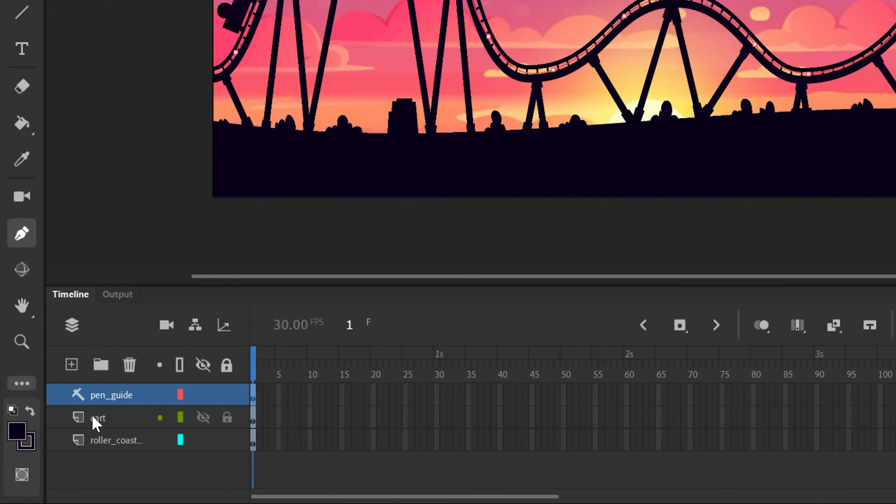
drag(76, 417, 114, 402)
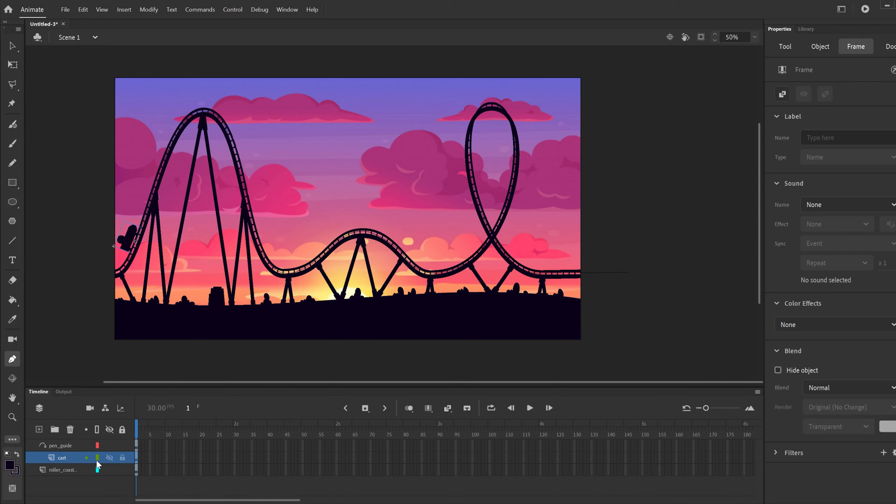
Insert keyframes at frame 180 on the pen_guide, cart and roller coaster layers.
click(745, 445)
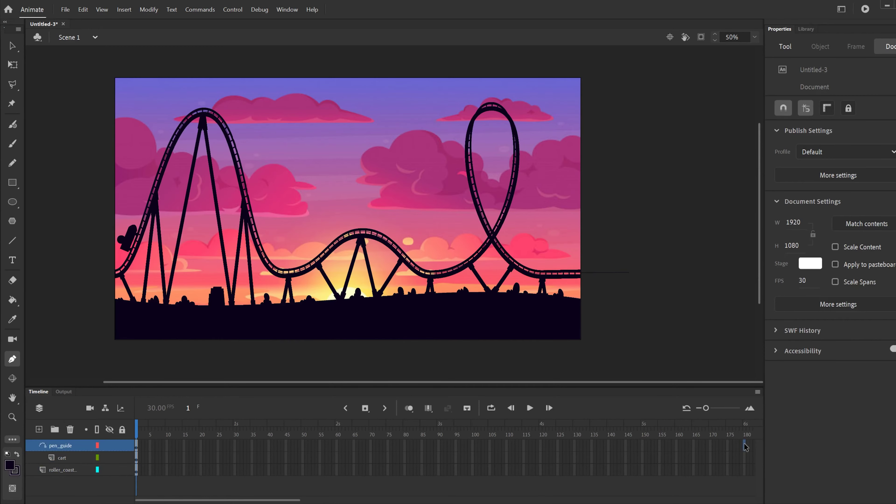
click(745, 471)
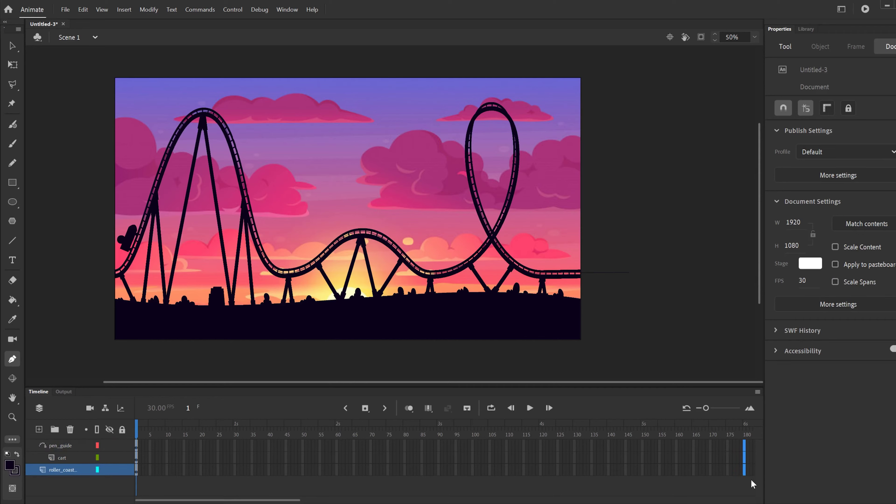
click(366, 409)
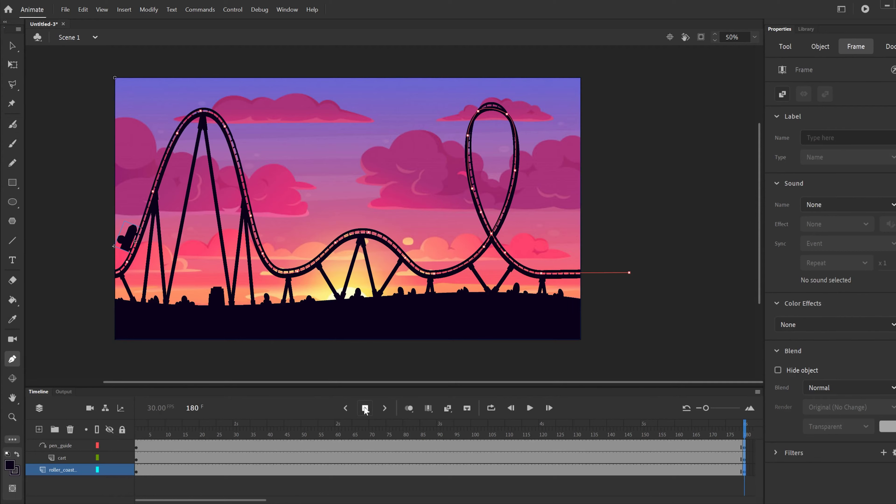
Create a classic tween on the cart layer between frames 1 and 180.
drag(157, 435, 221, 424)
click(248, 458)
drag(269, 431, 377, 460)
right_click(408, 458)
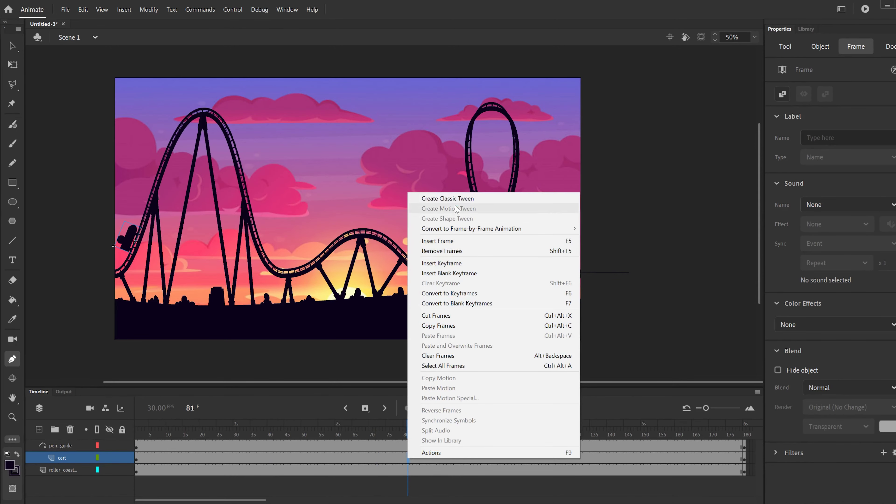
click(447, 199)
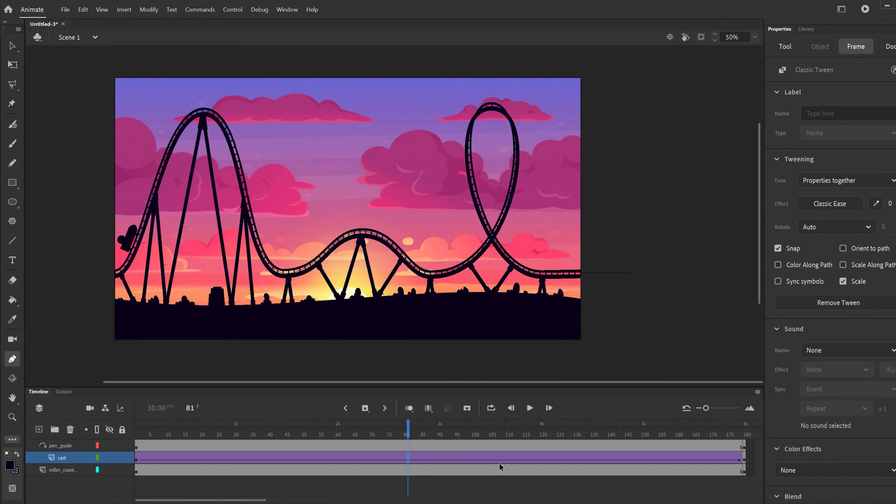
At frame 180, move the cart onto the far end of the guide path, just past the end of the track.
click(744, 460)
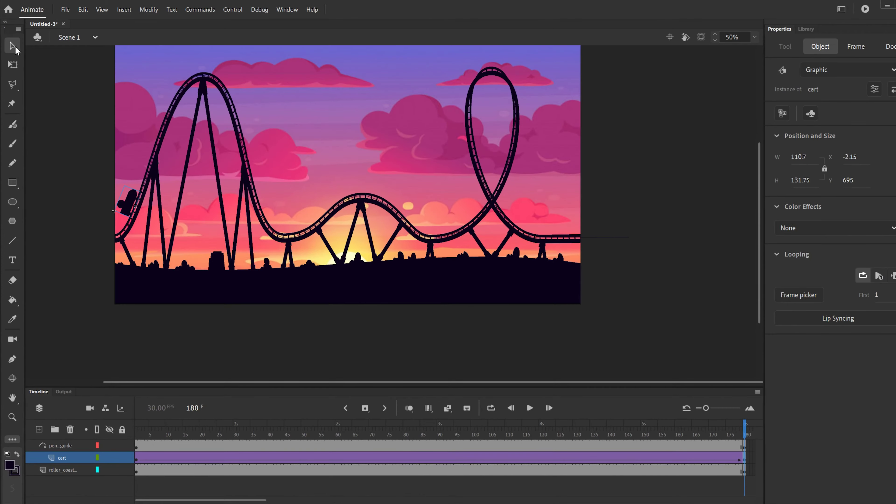
drag(126, 202, 602, 210)
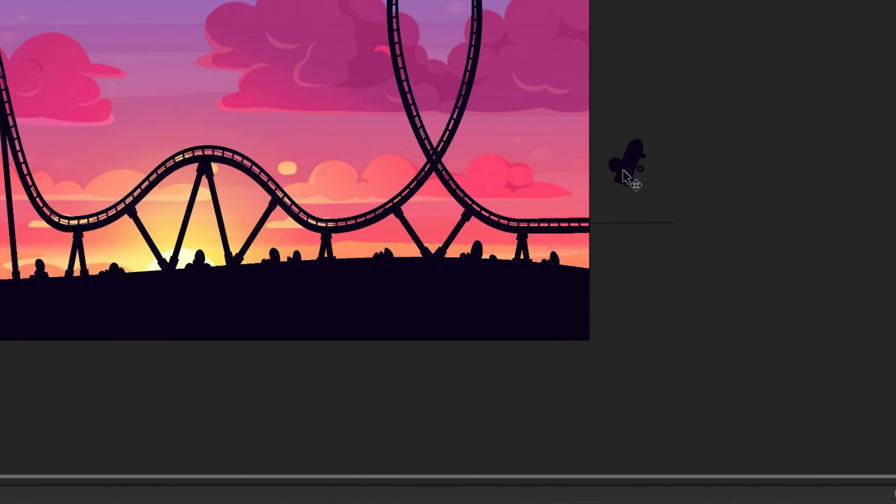
drag(622, 170, 623, 218)
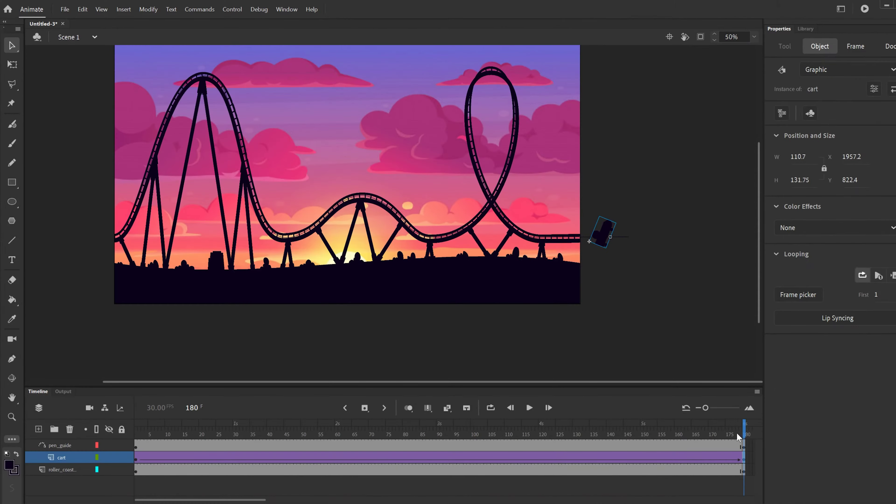
At frame 1, snap the cart onto the start of the guide path and scrub forward to check its movement.
drag(737, 434, 135, 438)
click(134, 459)
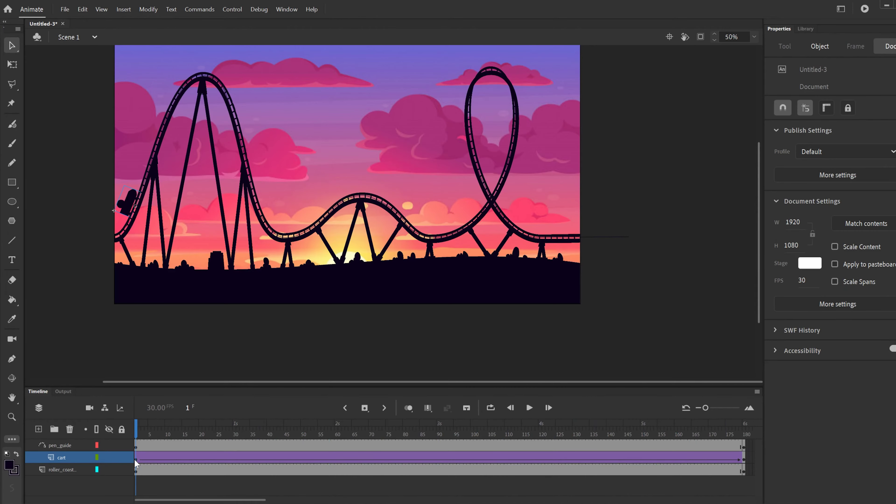
click(134, 459)
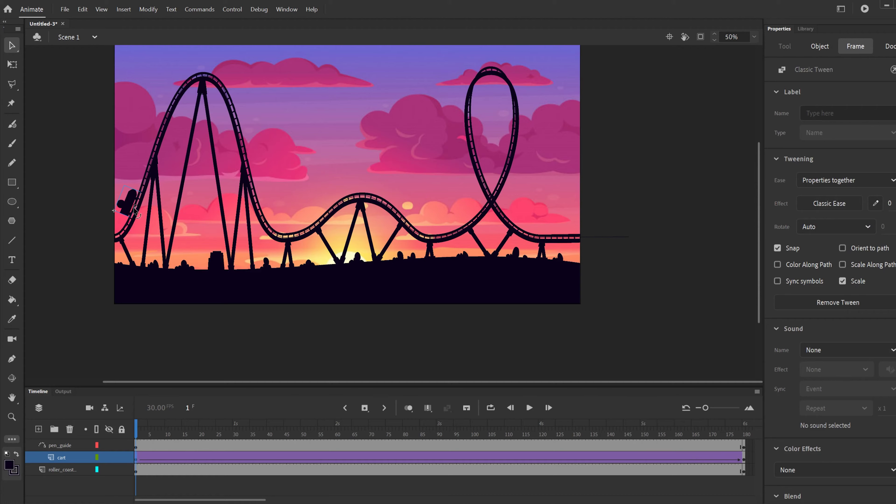
drag(126, 196, 126, 199)
drag(146, 437, 226, 426)
Enable Orient to path for the cart layer's classic tween.
click(381, 459)
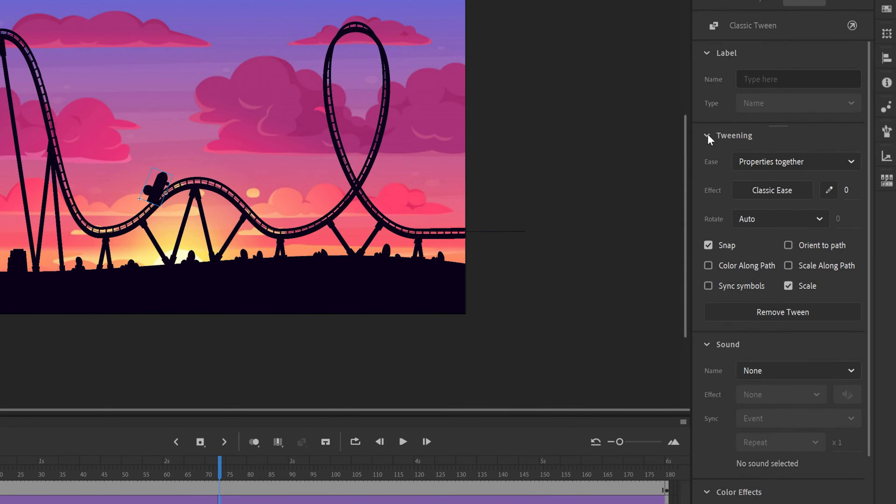
click(708, 135)
click(706, 134)
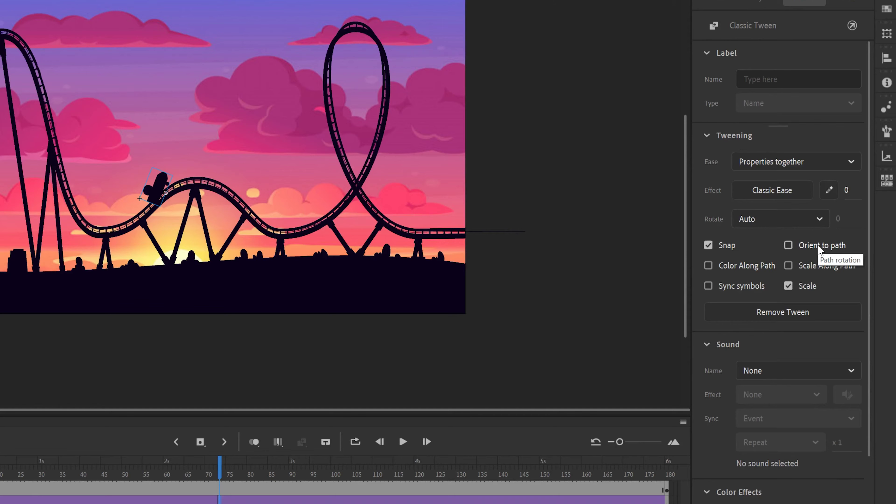
click(788, 245)
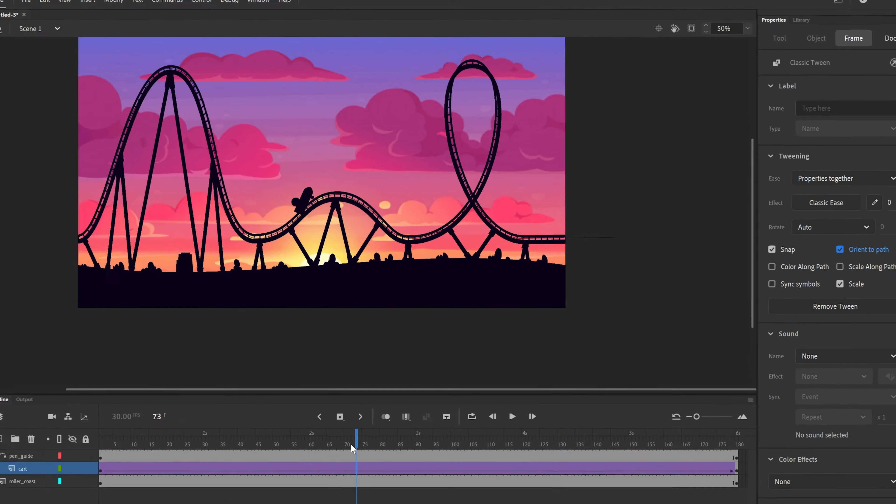
Play the animation from frame 1 to check how the cart rotates along the track.
drag(353, 444, 85, 447)
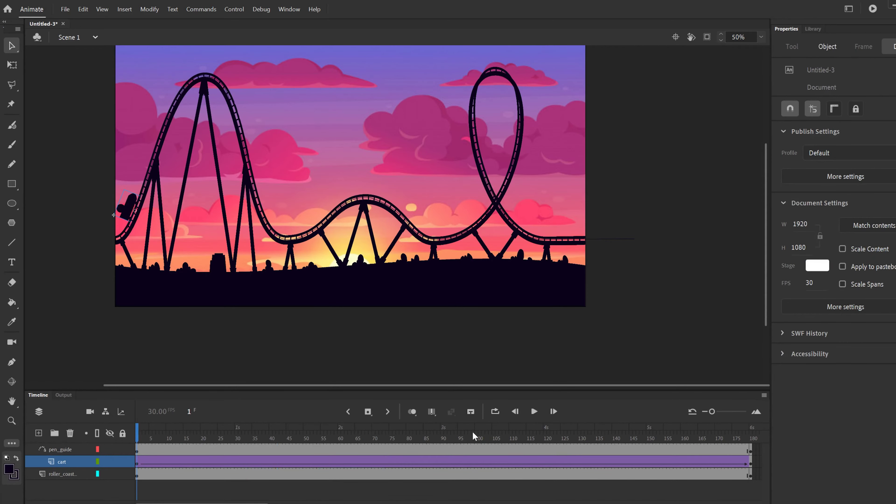
click(534, 412)
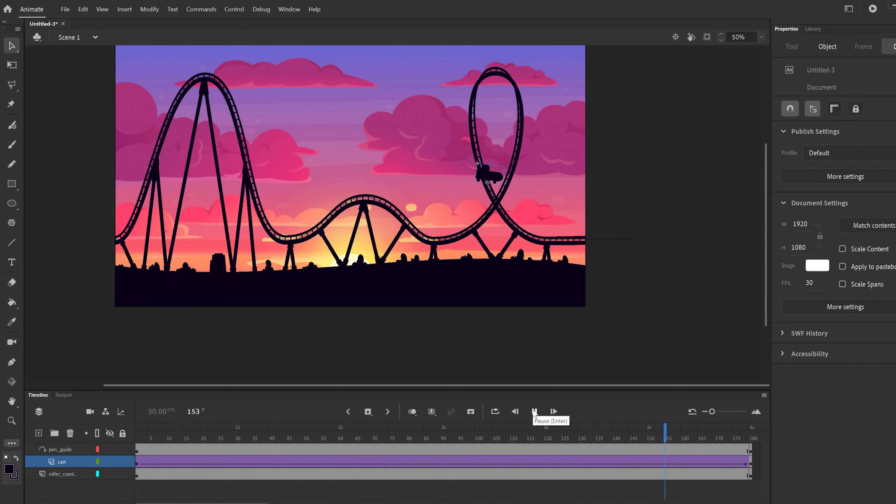
click(534, 411)
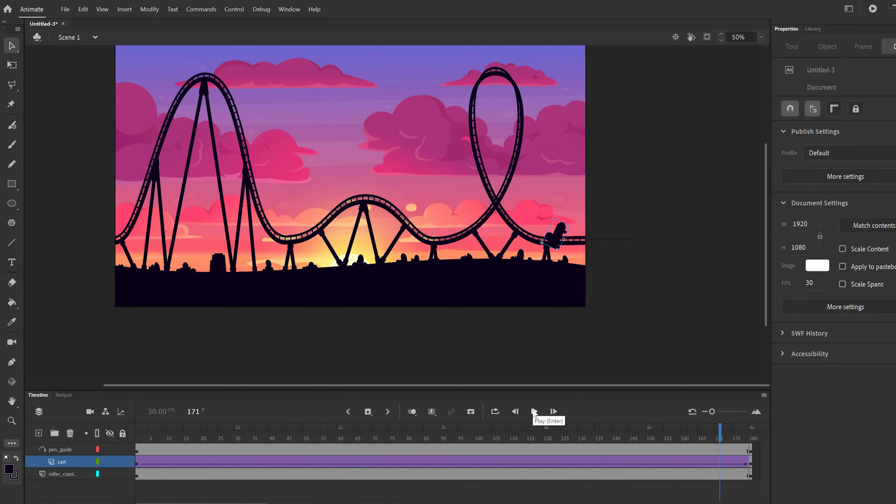
At frame 180, rotate the cart with Free Transform until it is level, with its wheels resting on the guide line.
click(751, 466)
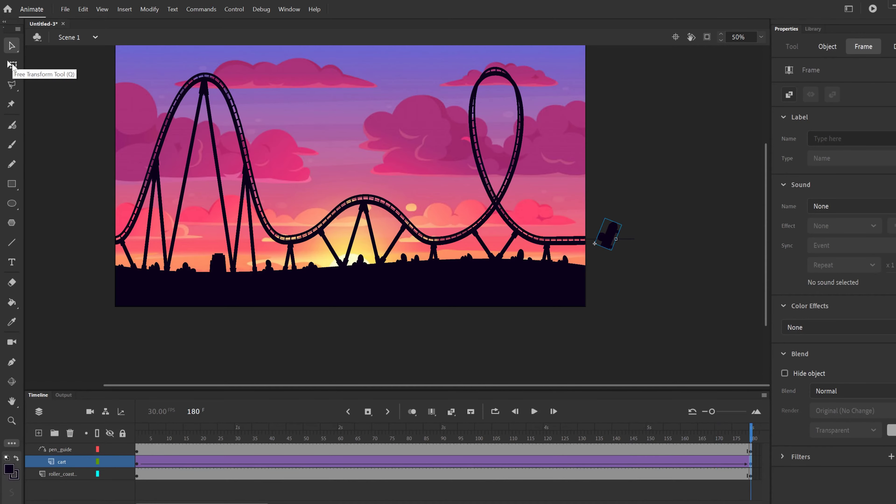
click(12, 65)
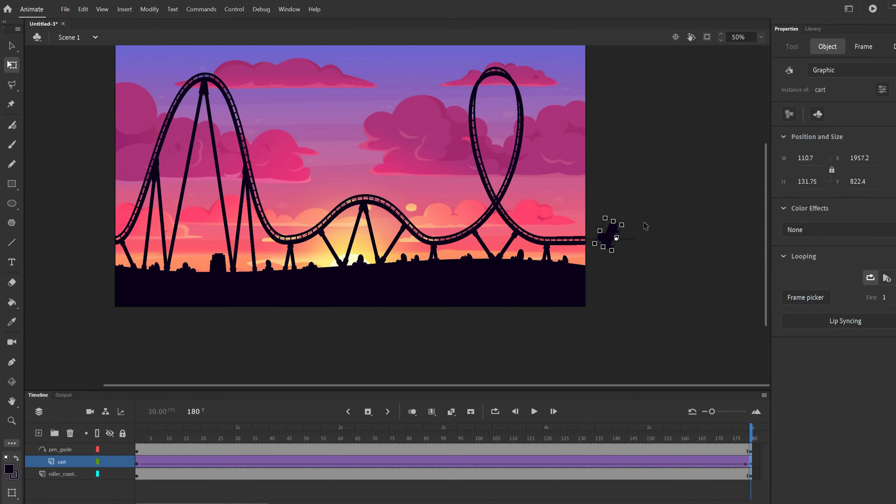
key(ctrl+equal)
key(ctrl+equal)
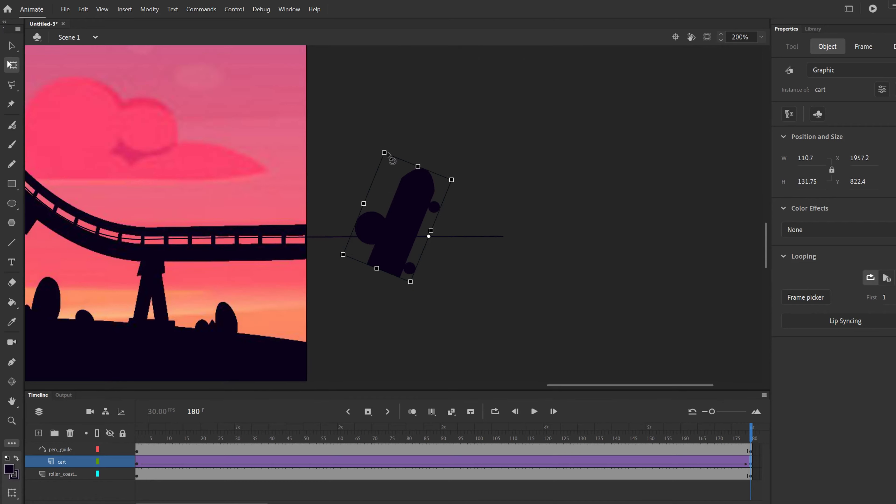
drag(387, 156, 466, 181)
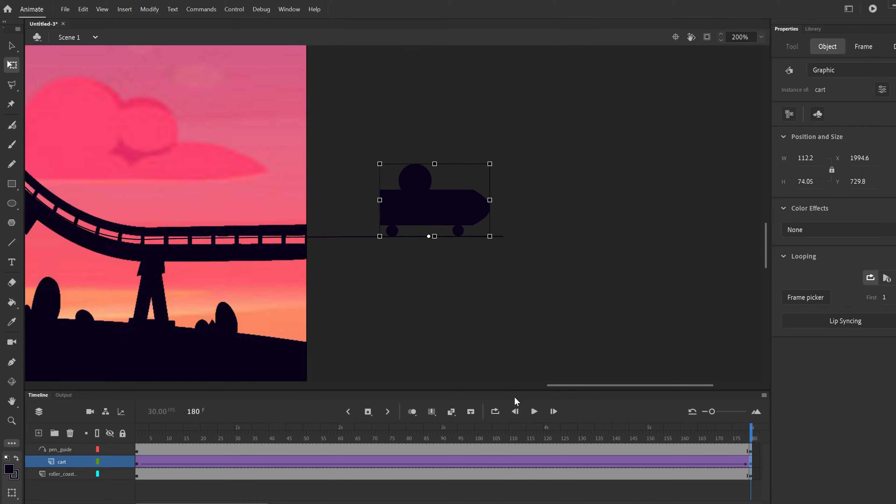
key(ctrl+minus)
key(ctrl+minus)
key(ctrl+minus)
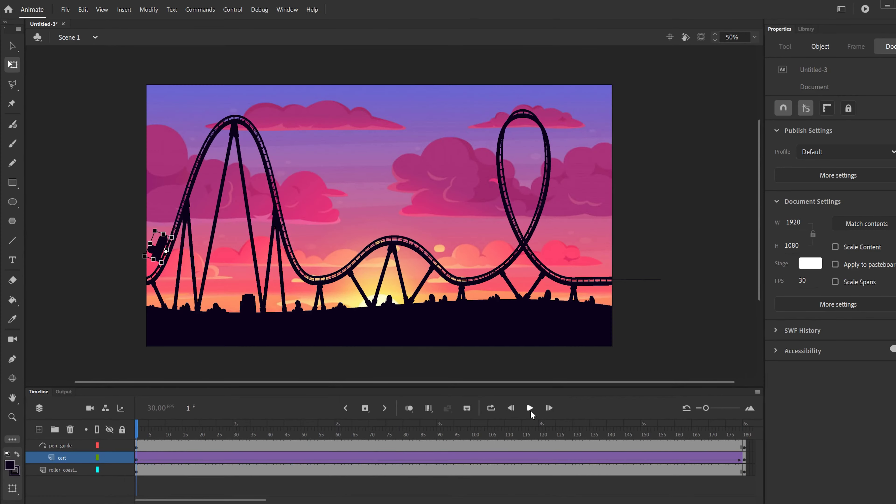
Replay the animation from the start to review the cart's corrected orientation and its speed on the first climb.
click(530, 409)
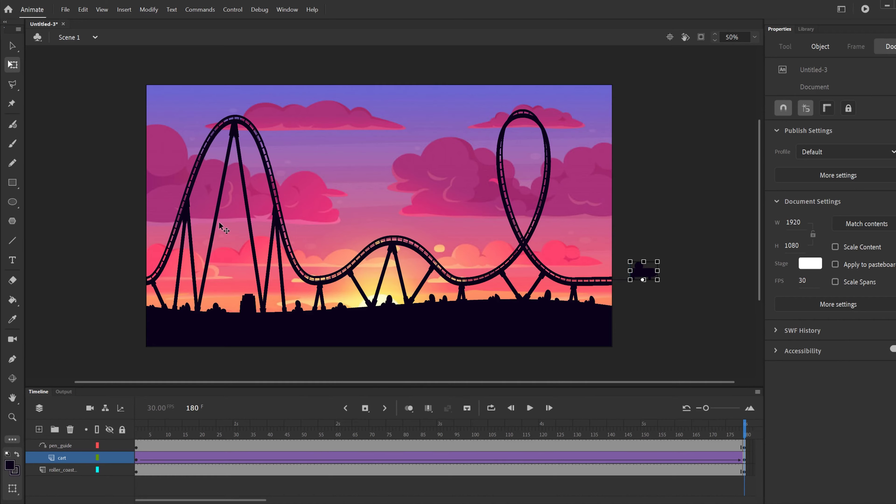
drag(154, 433, 117, 437)
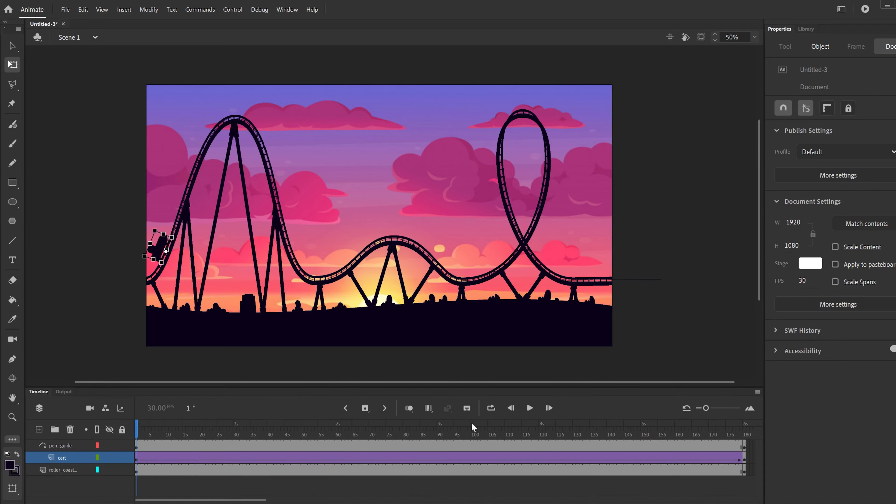
click(528, 408)
click(529, 408)
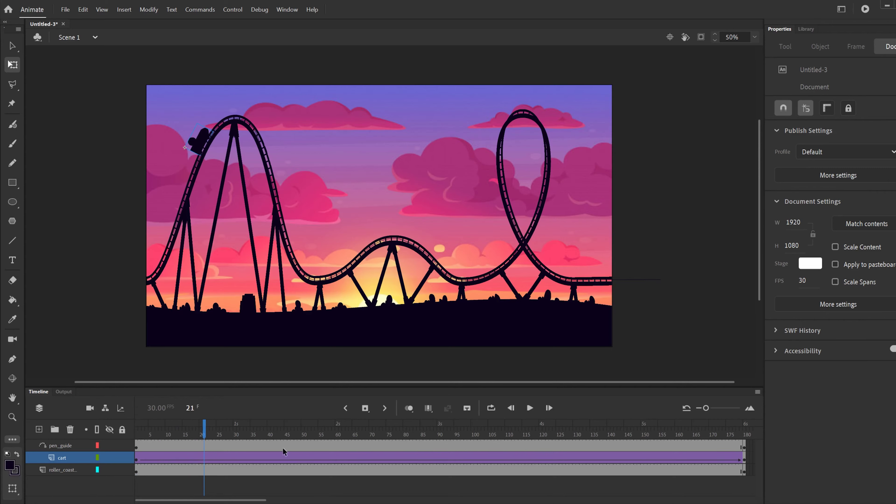
Insert a keyframe on the cart layer at frame 28, where the cart reaches the first hill's peak.
drag(204, 435, 226, 430)
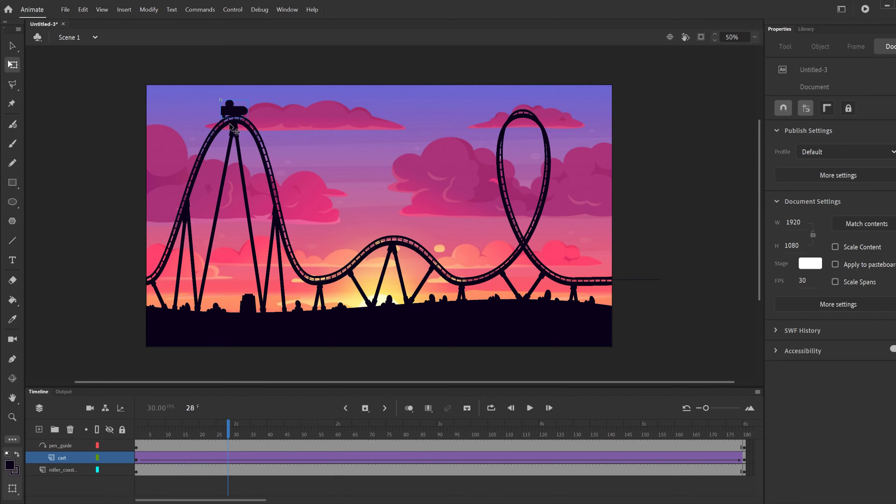
click(229, 459)
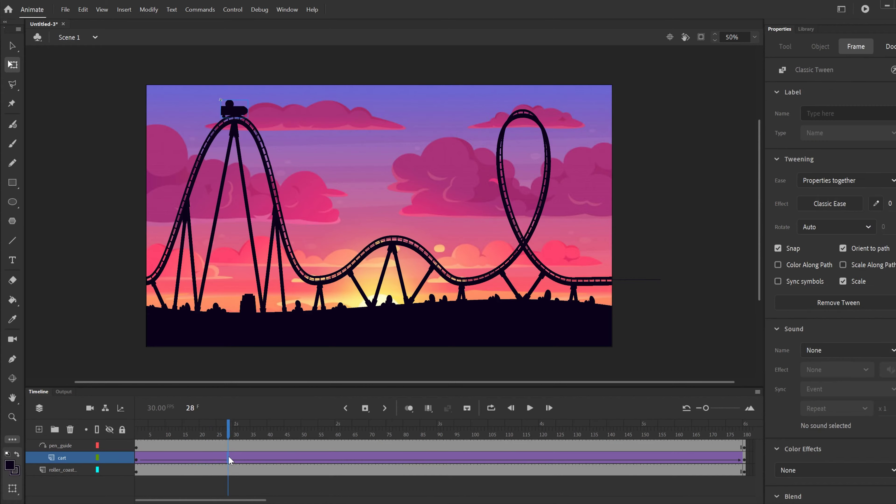
click(365, 408)
Insert frames at frame 16 across all layers to slow the cart's first climb, extending the animation to 270 frames.
click(186, 443)
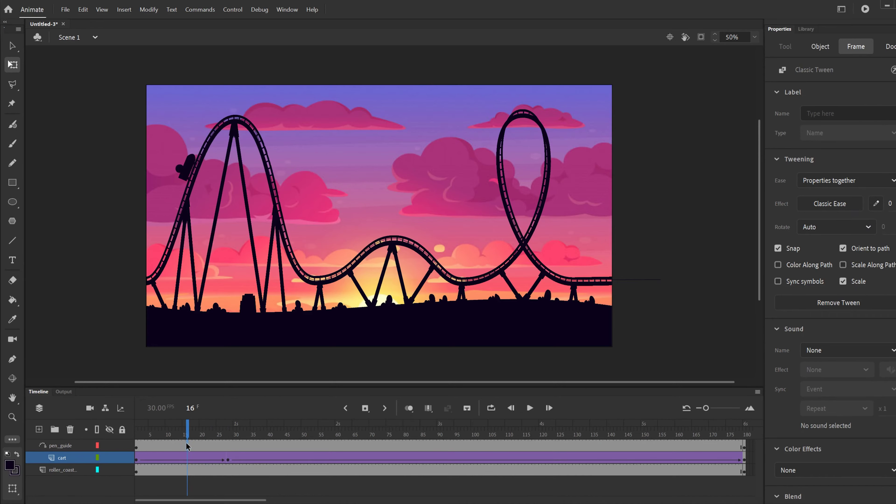
click(186, 469)
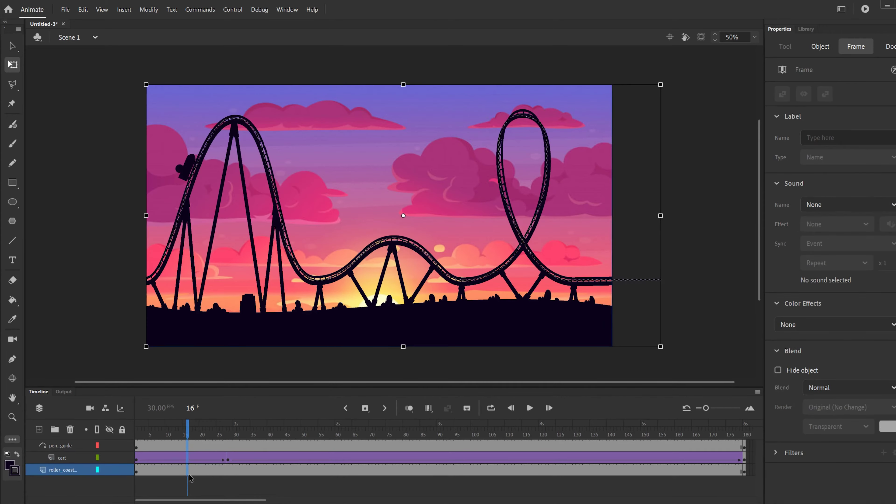
key(F5)
key(F5)
key(F5)
key(F5)
key(F5)
key(F5)
key(F5)
key(F5)
key(F5)
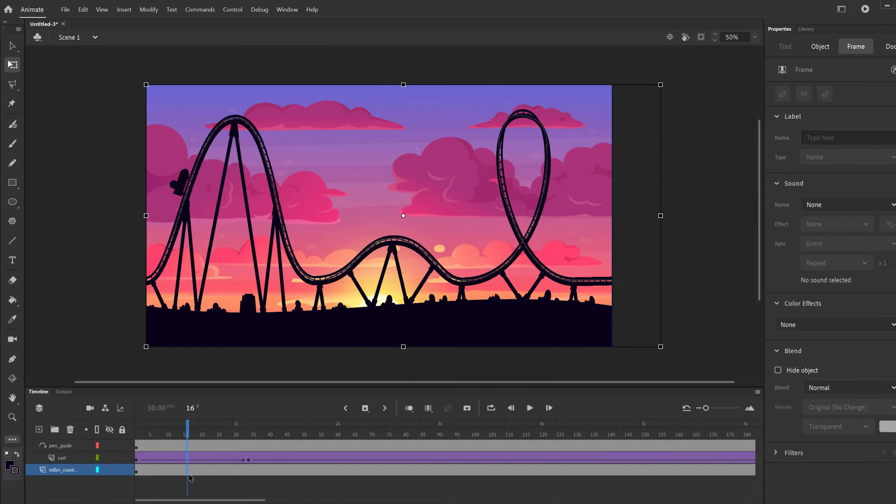
key(F5)
key(F5)
key(F5)
key(F5)
key(F5)
key(F5)
key(F5)
key(F5)
key(F5)
key(F5)
key(F5)
key(F5)
key(F5)
key(F5)
key(F5)
key(F5)
key(F5)
key(F5)
key(F5)
key(F5)
key(F5)
key(F5)
key(F5)
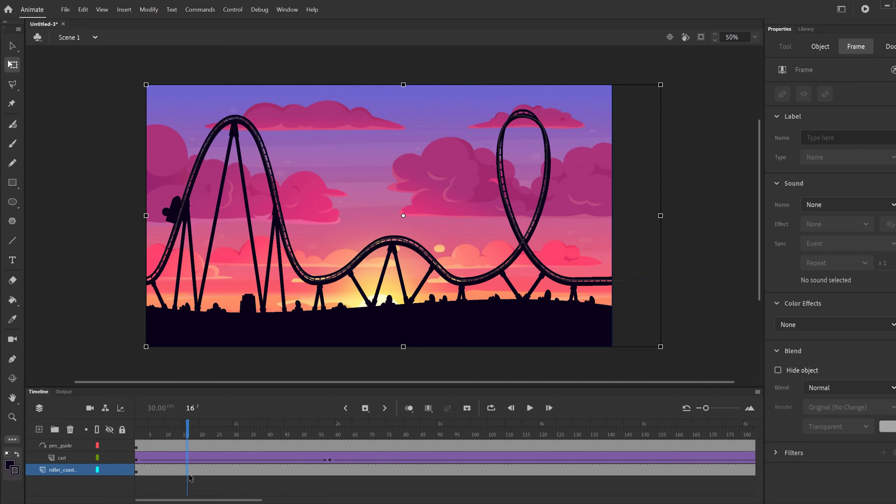
key(F5)
key(F5)
key(F5)
key(F5)
key(F5)
key(F5)
key(F5)
key(F5)
key(F5)
key(F5)
key(F5)
key(F5)
key(F5)
key(F5)
key(F5)
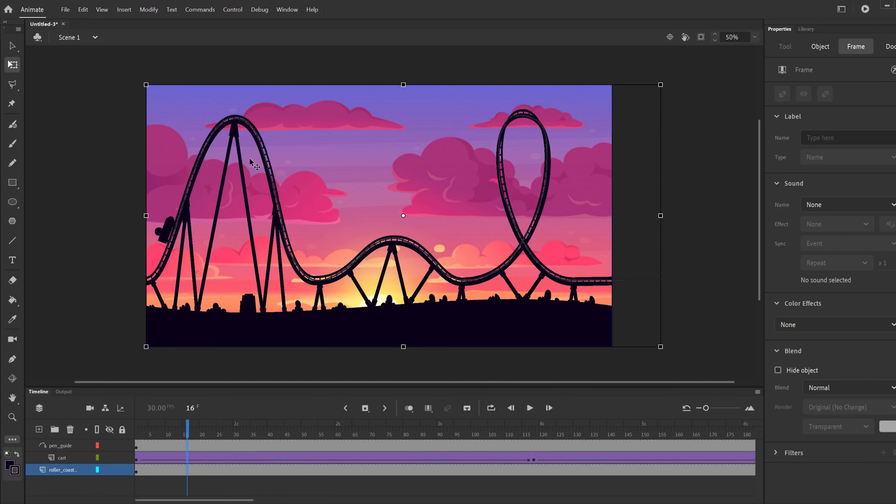
Play the animation from frame 1 to review the cart's slower climb and its speed along the remaining track.
key(Return)
key(shift+comma)
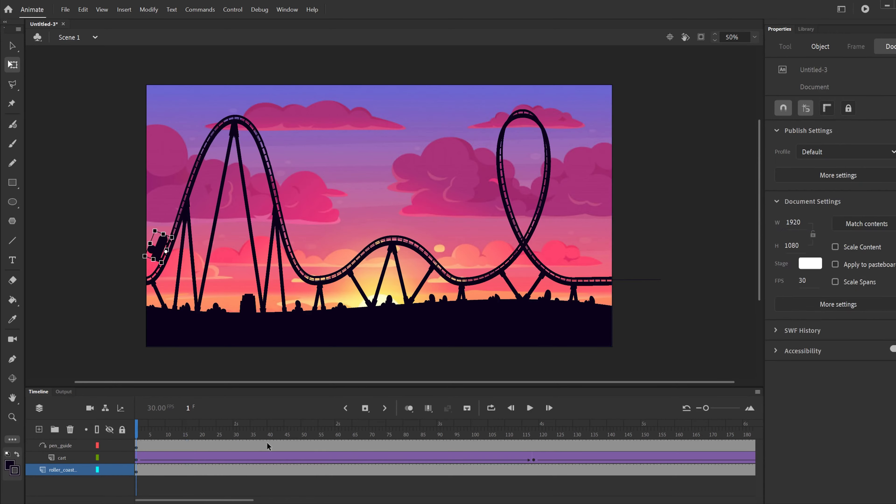
click(529, 408)
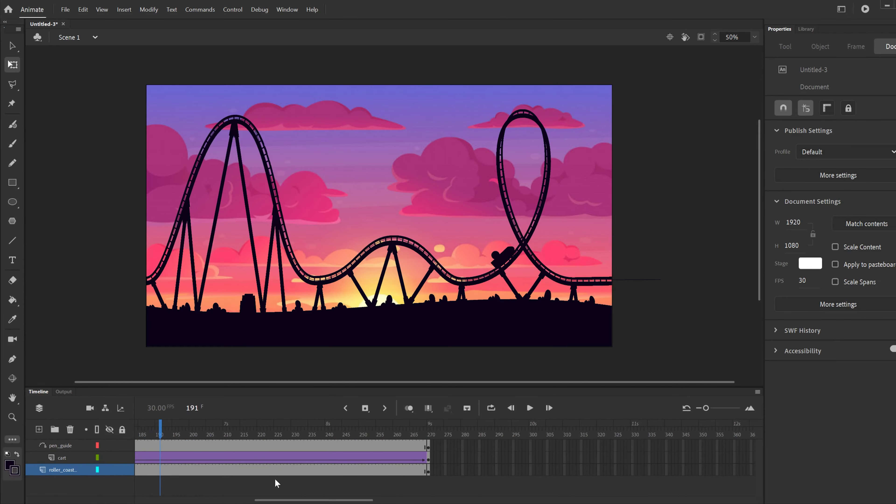
Insert a keyframe on the cart layer at frame 168, where the cart reaches the second hill's peak.
mouse_move(290, 500)
mouse_down()
mouse_move(264, 499)
mouse_move(299, 499)
mouse_up()
drag(289, 438, 418, 427)
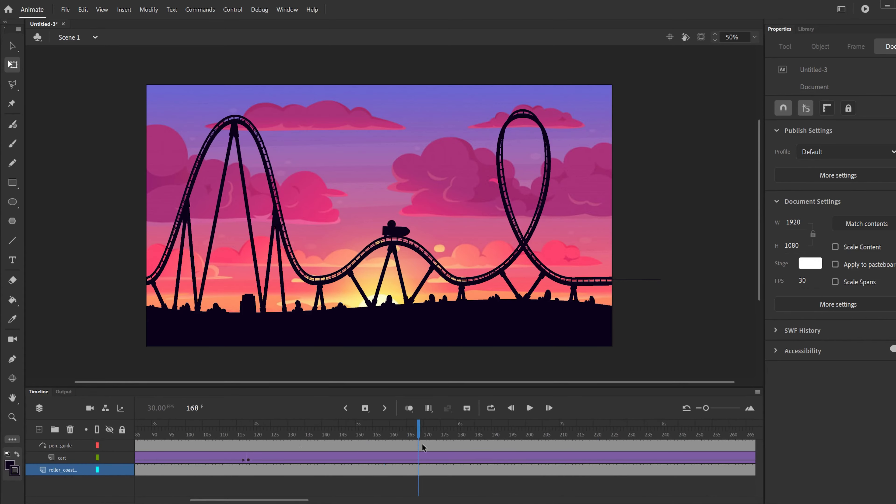
right_click(419, 455)
click(390, 449)
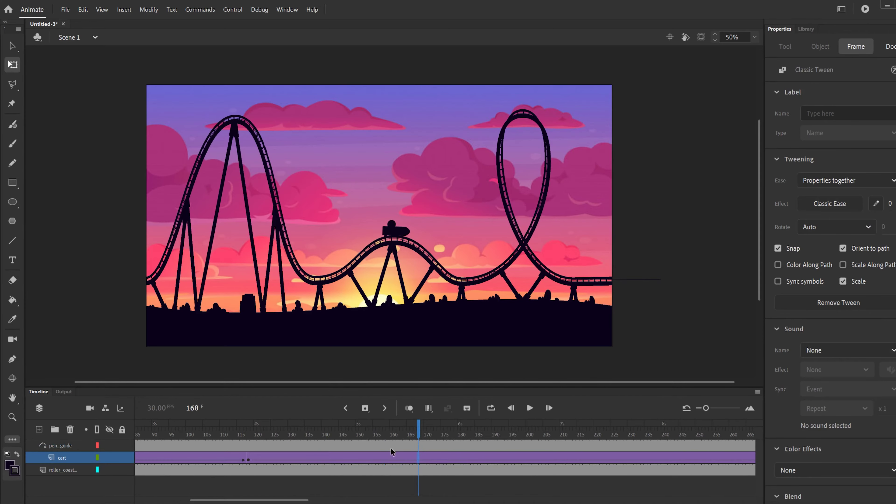
click(365, 409)
Insert a keyframe on the cart layer at frame 222, where the cart is upside down at the top of the loop.
drag(444, 433, 600, 428)
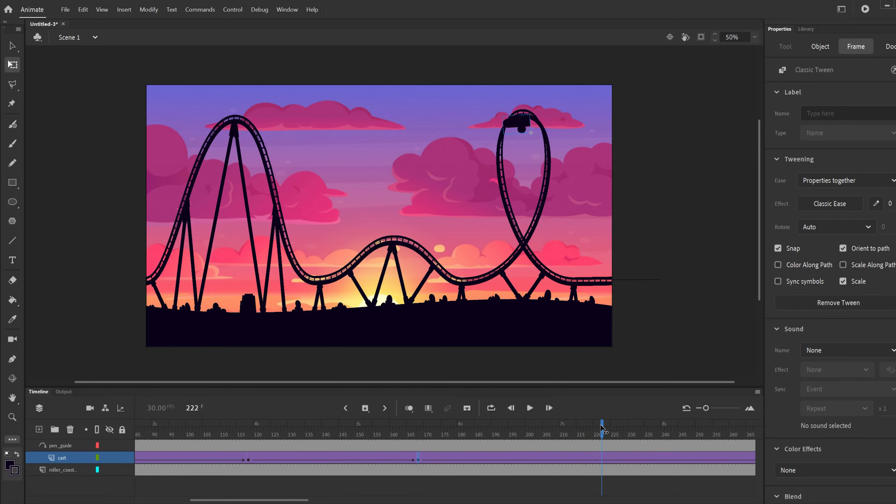
click(604, 461)
click(604, 436)
click(600, 458)
click(365, 409)
Apply a Sine Ease-In-Out effect to the cart's tween between the first and second hill peaks.
drag(583, 430, 248, 457)
click(265, 458)
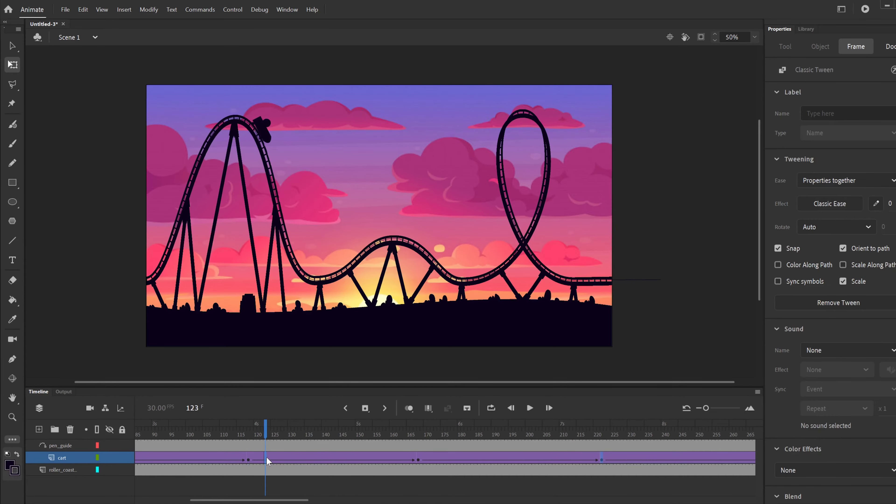
click(312, 456)
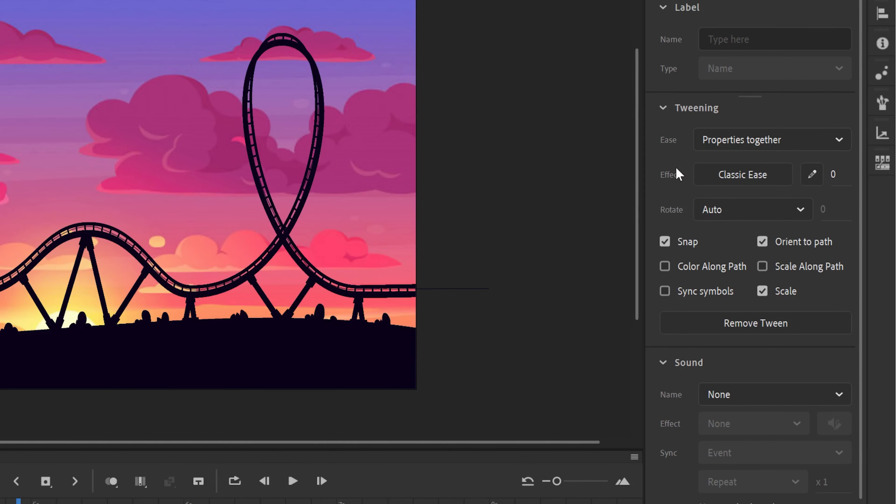
click(742, 178)
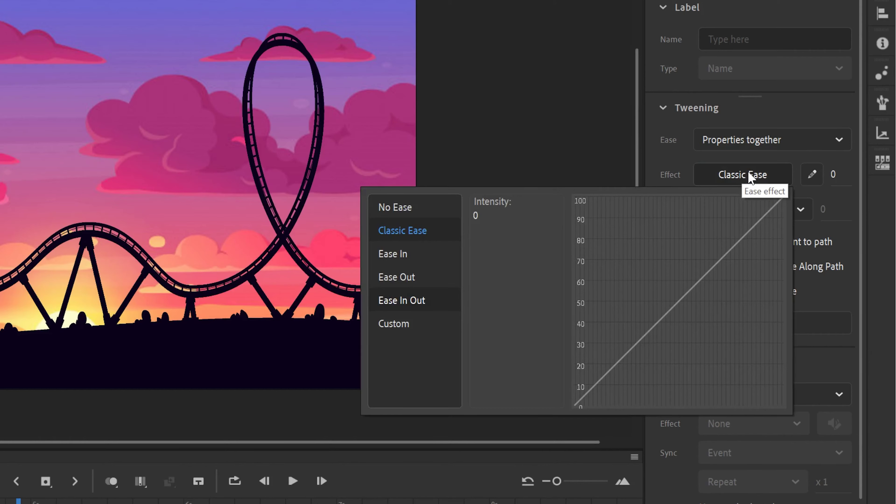
click(409, 301)
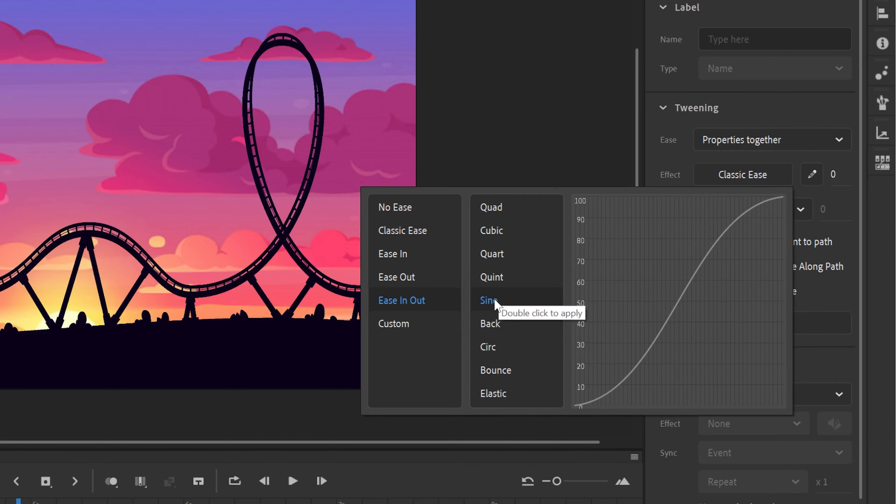
double_click(489, 300)
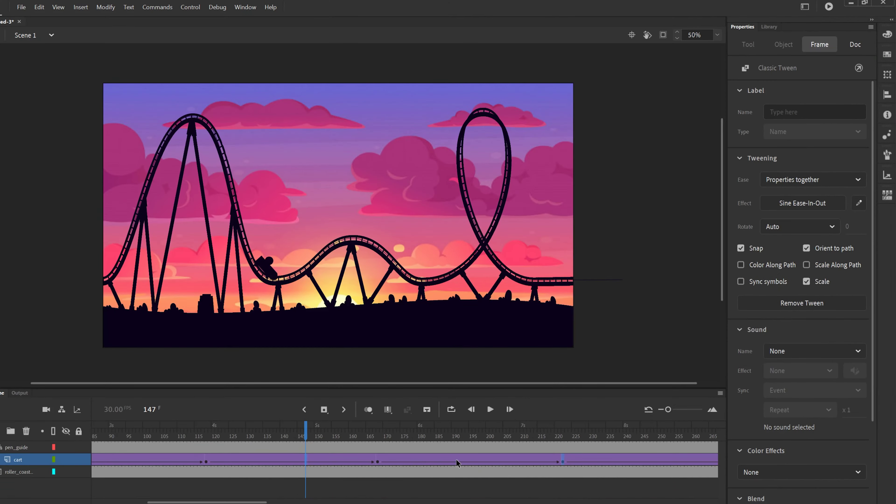
Apply a Sine Ease-In-Out effect to the cart's tween between the second hill's peak and the top of the loop.
click(456, 462)
click(472, 461)
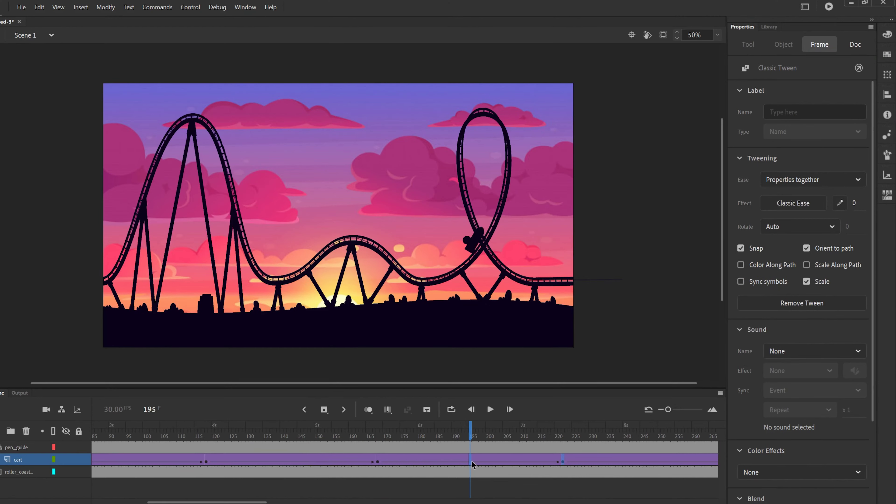
click(784, 204)
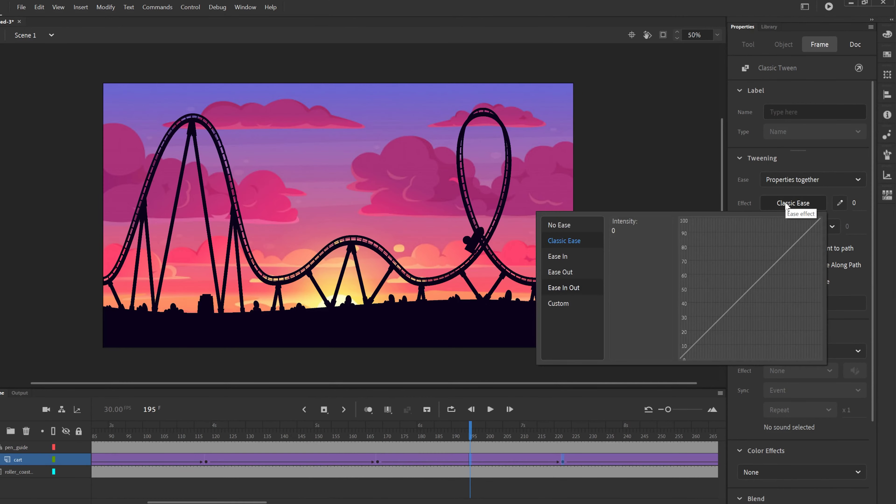
click(565, 289)
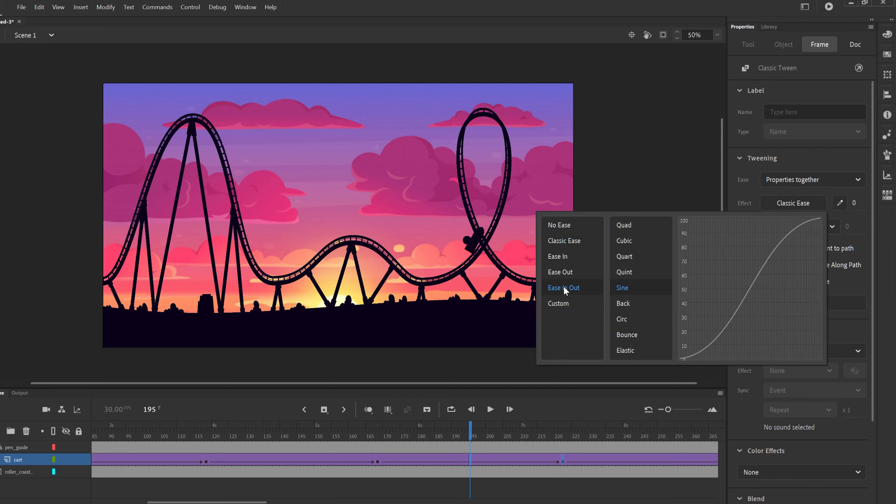
double_click(623, 289)
Apply a Circ Ease In effect to the cart's final tween, after the keyframe at the top of the loop.
drag(183, 437, 577, 433)
click(584, 460)
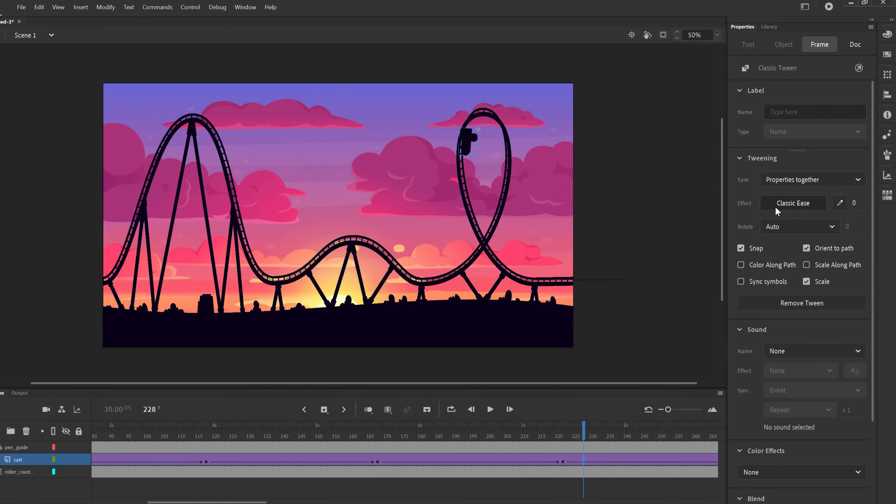
click(787, 203)
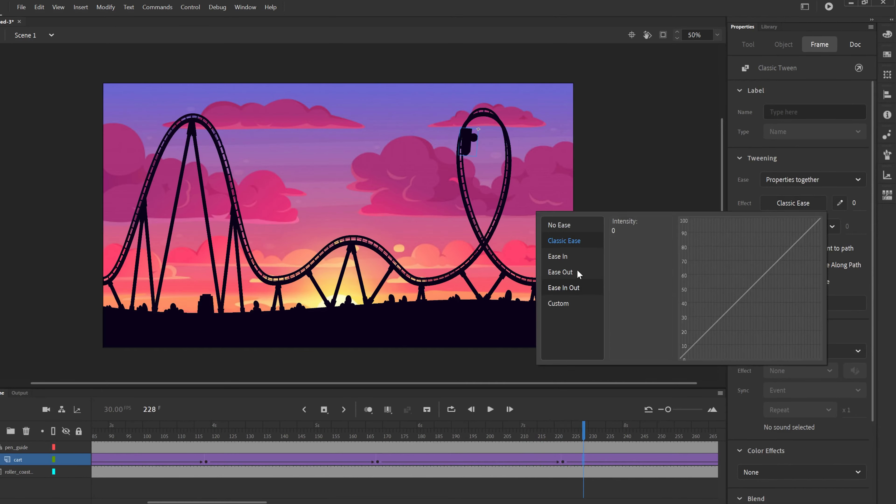
click(560, 256)
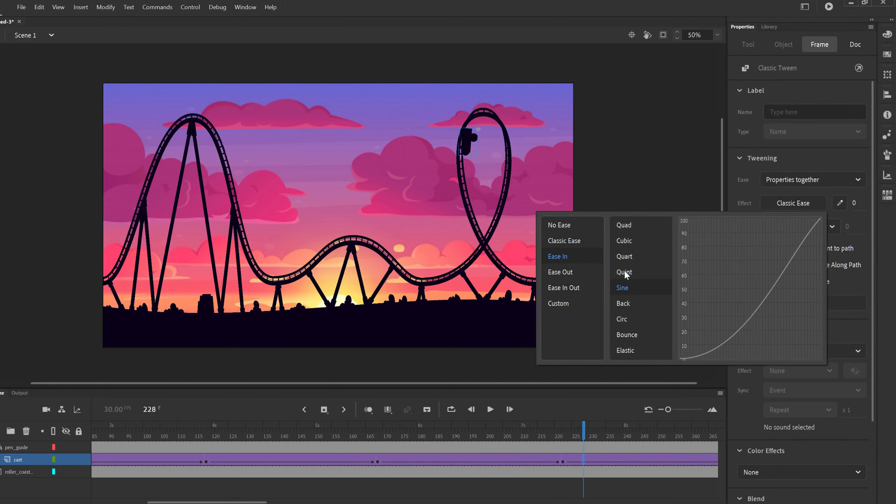
click(625, 320)
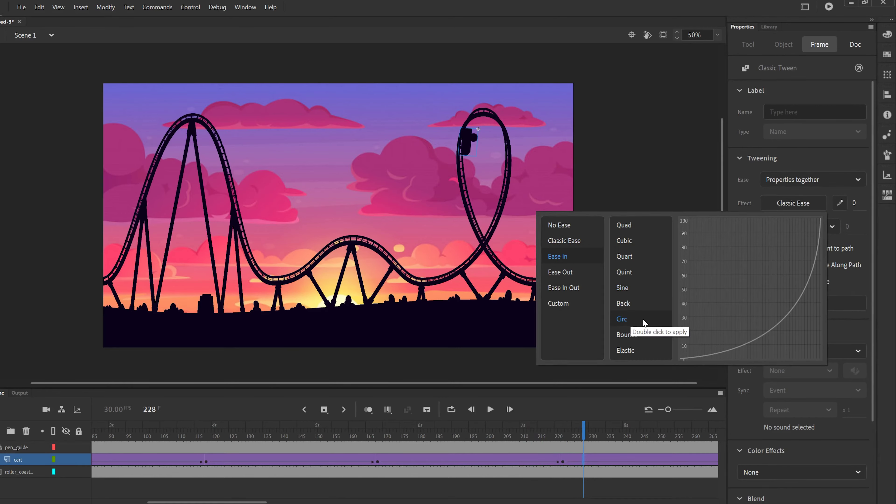
double_click(636, 318)
Play the animation and scrub through its eased sections to review the cart's acceleration and deceleration.
drag(156, 437, 22, 435)
click(487, 411)
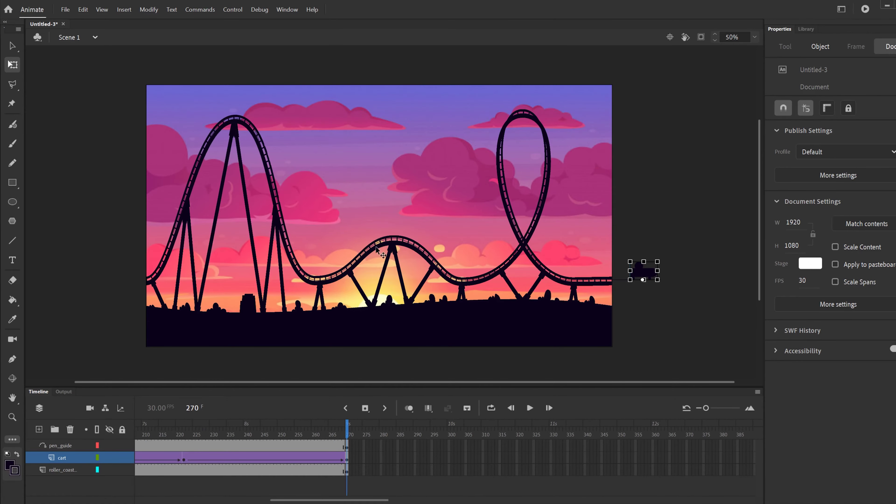
drag(330, 500, 247, 500)
drag(242, 434, 729, 440)
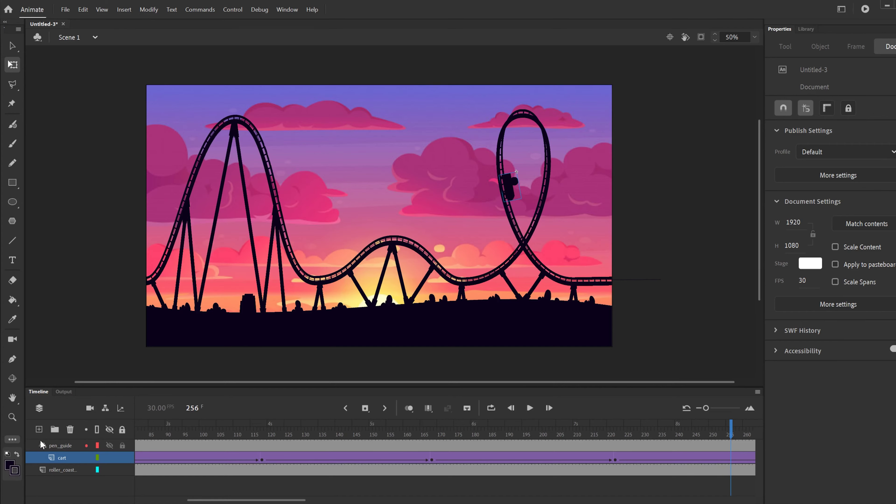
Add a layer named "butterfly" outside the motion guide, between the cart and roller coaster layers.
click(39, 429)
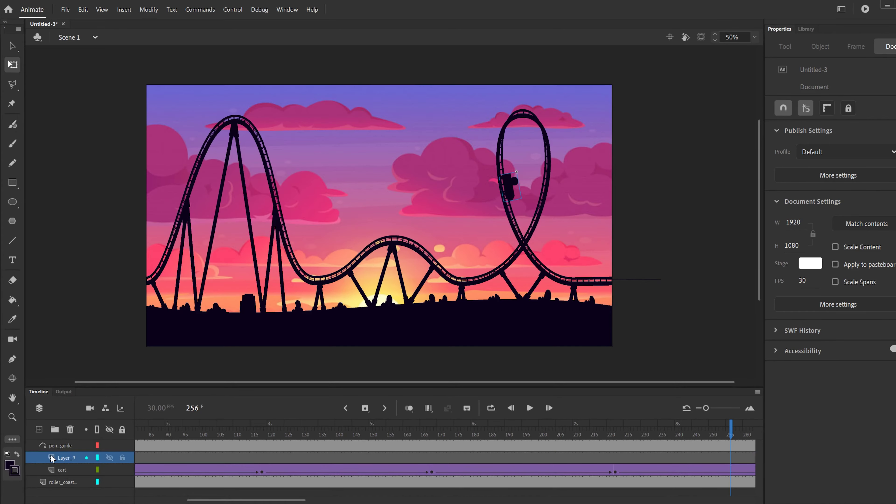
mouse_move(59, 453)
mouse_down()
mouse_move(63, 439)
mouse_move(72, 443)
mouse_up()
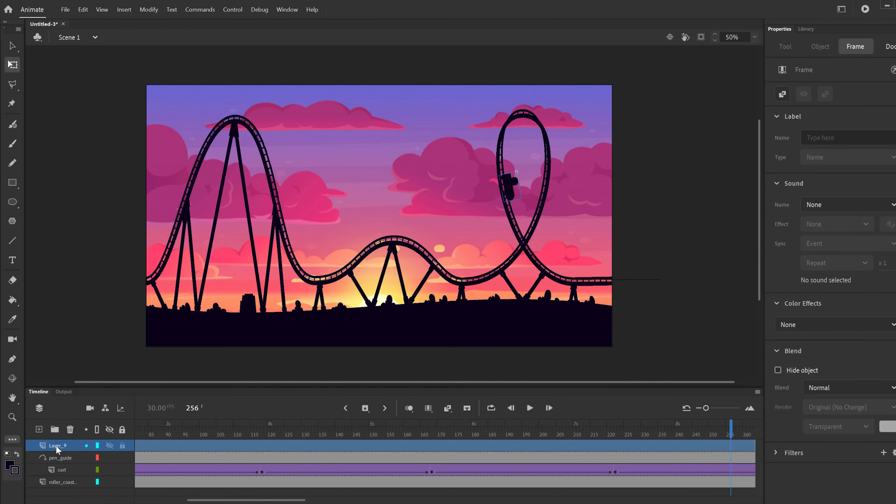
drag(41, 447, 56, 473)
drag(38, 475, 38, 475)
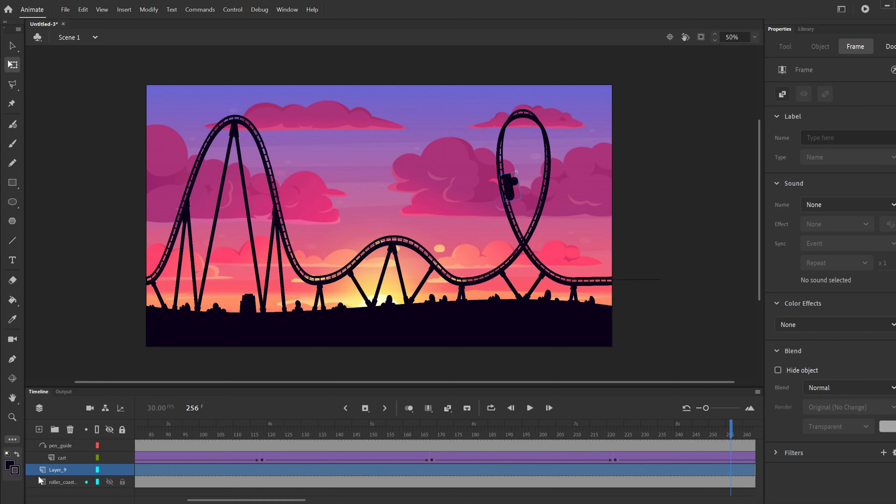
double_click(58, 469)
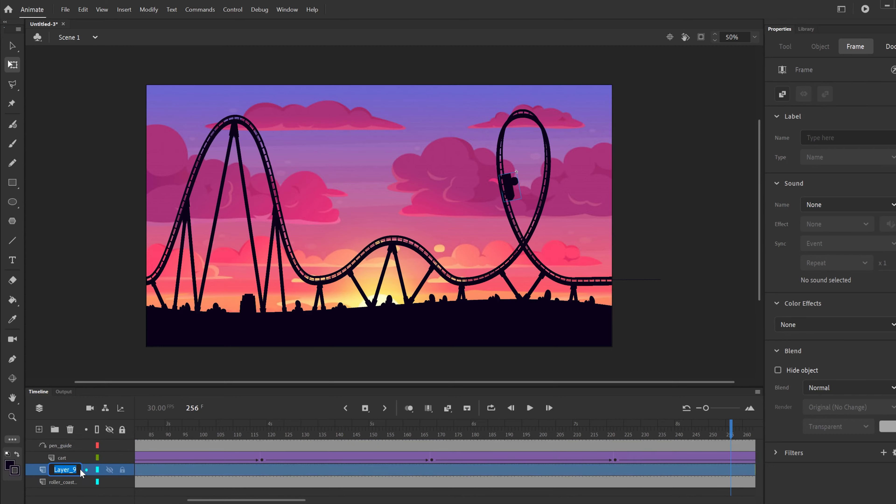
text(butterfly)
click(78, 490)
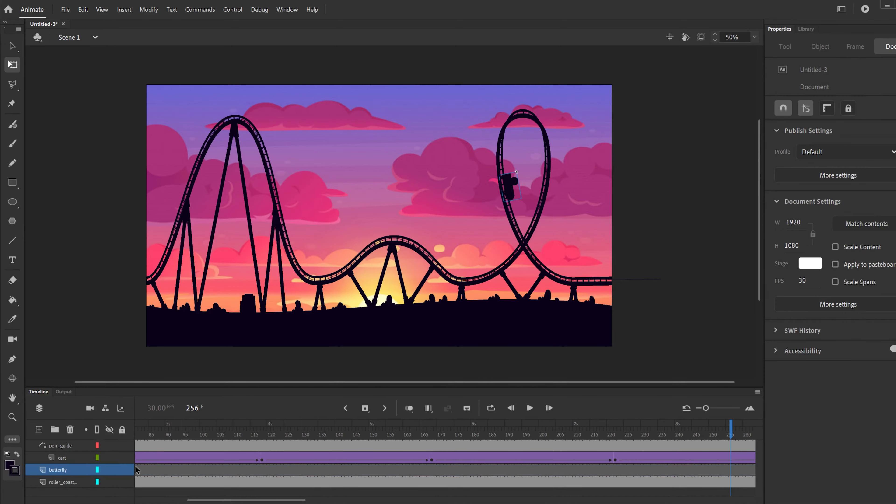
Import the "butter" image at frame 1 of the butterfly layer and scale it down to about 124 by 95 px.
drag(211, 500, 114, 500)
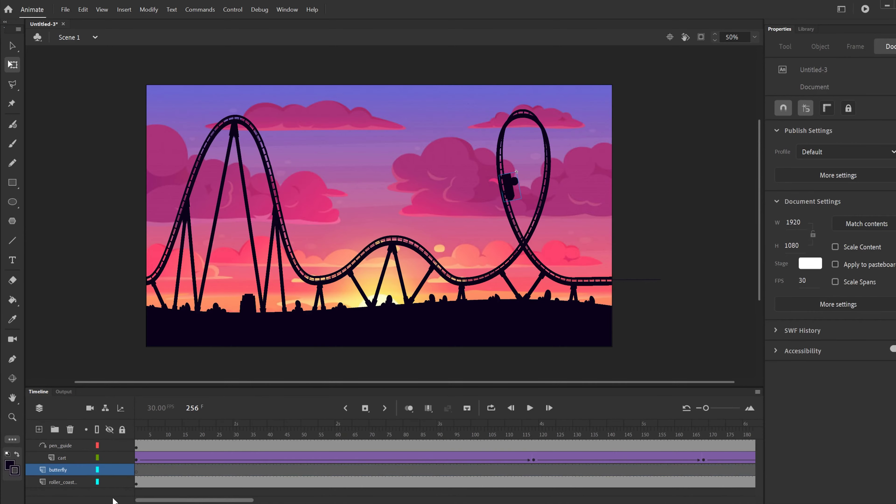
click(138, 471)
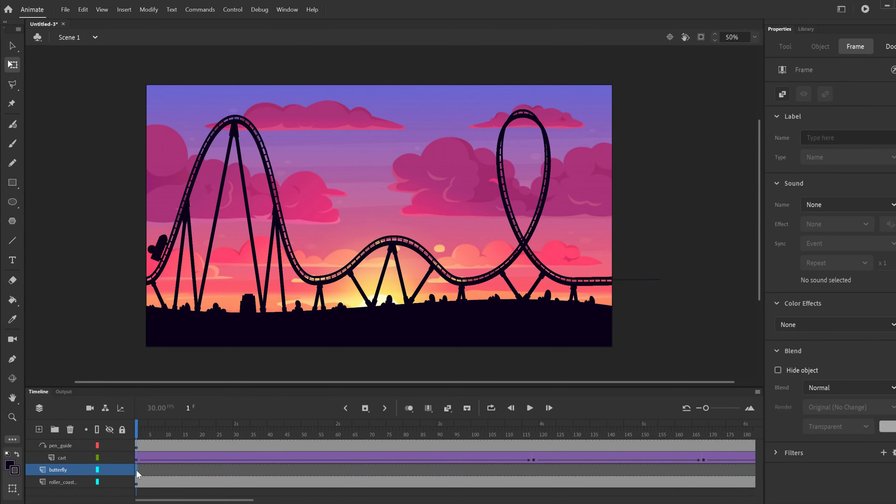
click(65, 9)
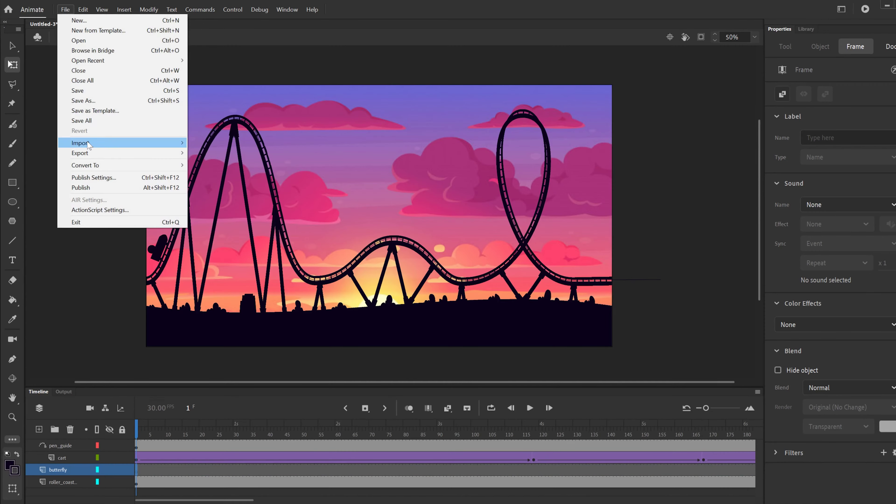
mouse_move(103, 143)
click(216, 142)
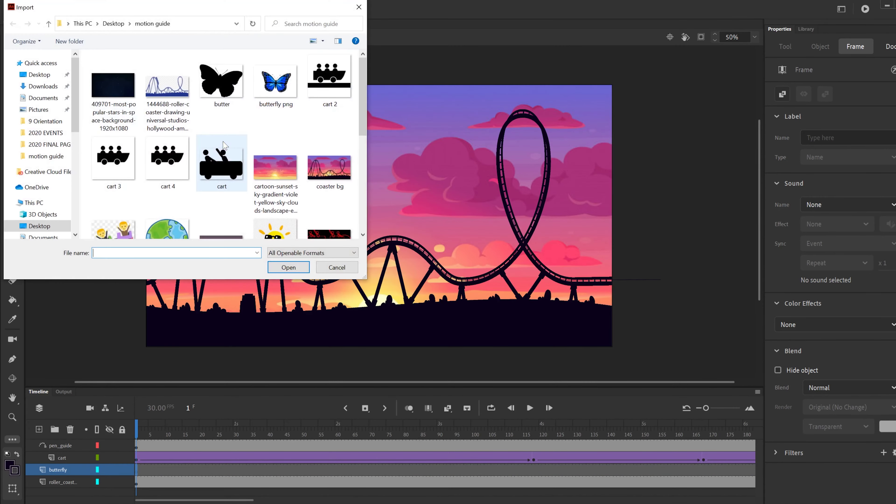
double_click(207, 79)
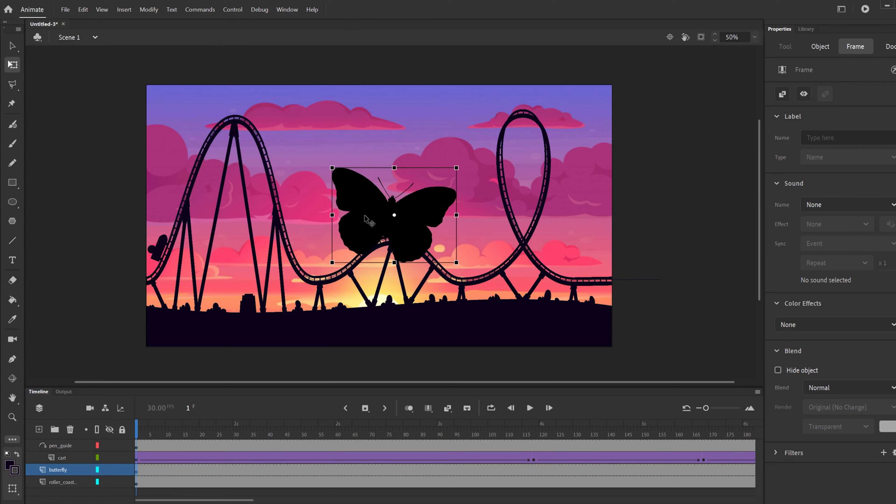
drag(332, 168, 379, 197)
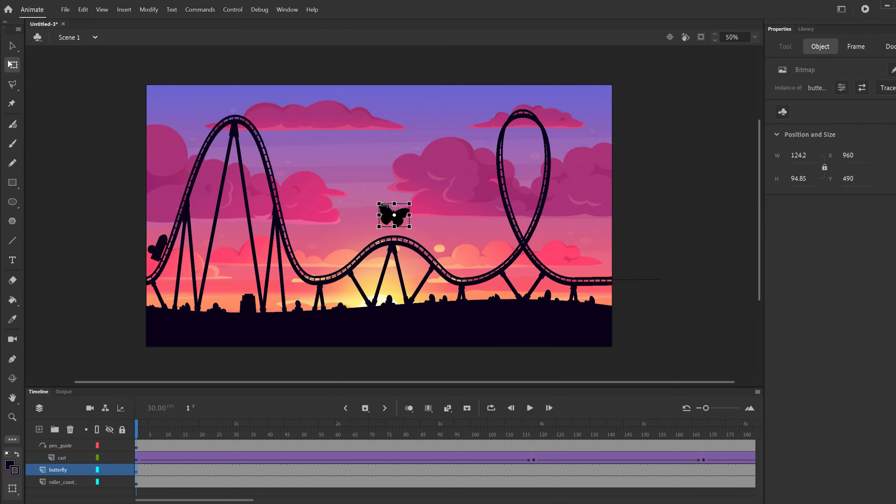
Move the butterfly off the stage past its left edge and add a layer named "pencil_guide" above the butterfly layer.
drag(385, 216, 98, 184)
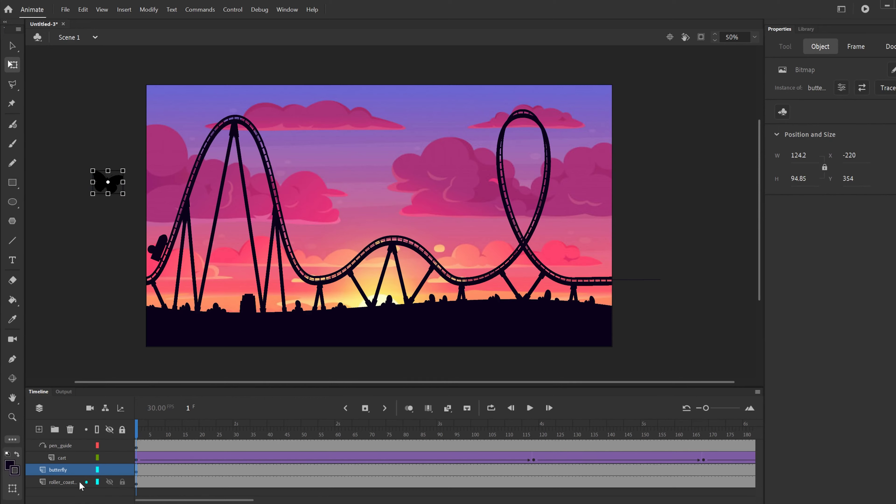
click(39, 430)
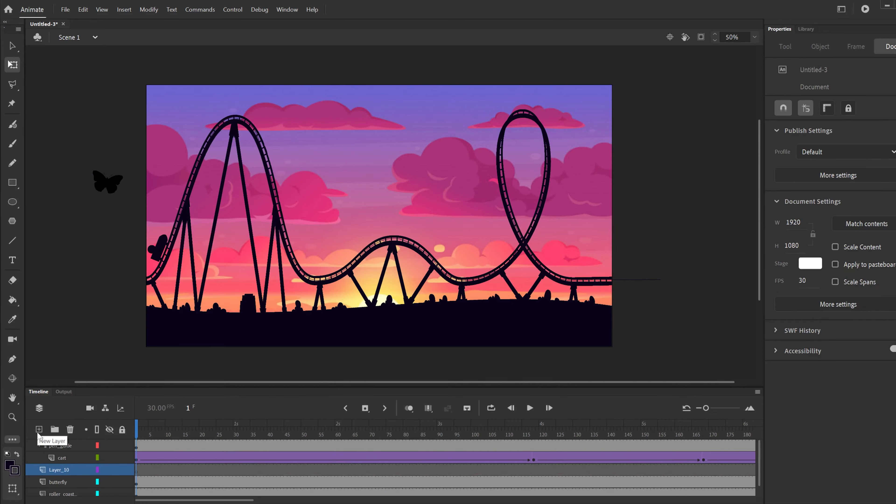
double_click(59, 470)
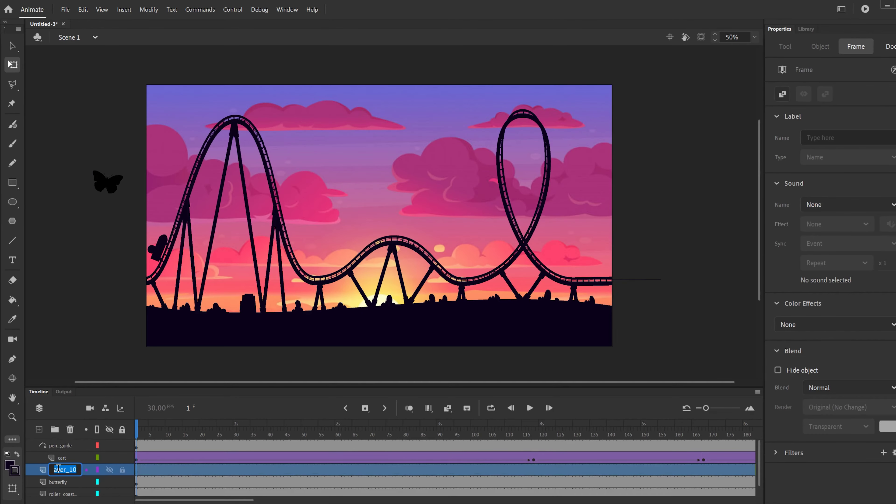
text(pencil guide)
key(Return)
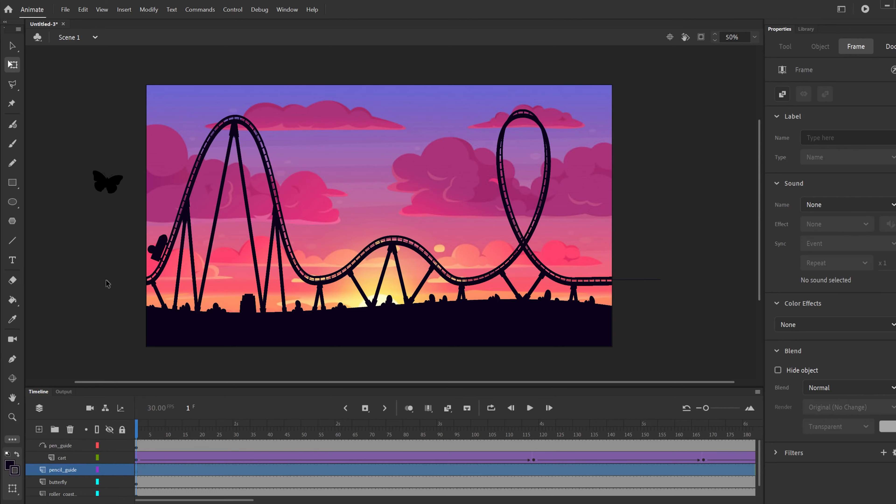
Try drawing a freehand path across the sky on the pencil_guide layer with the Pencil tool, and undo the stroke.
click(13, 164)
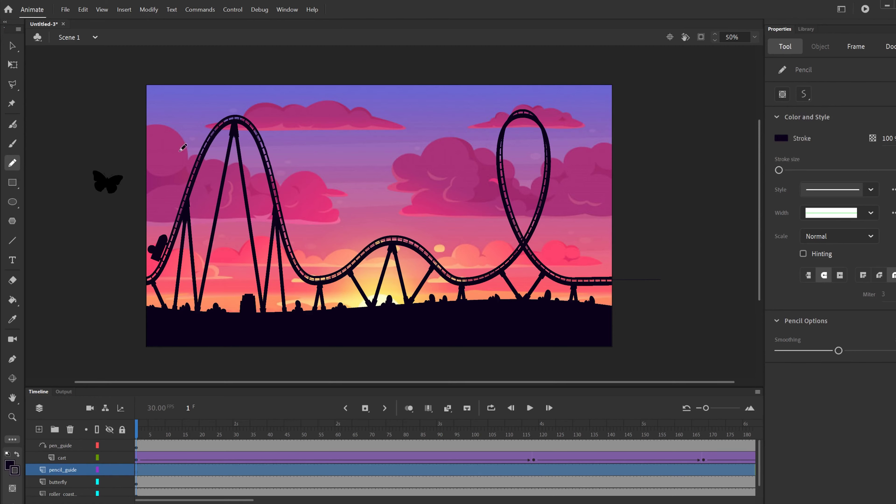
mouse_move(131, 148)
mouse_down()
mouse_move(341, 145)
mouse_move(384, 178)
mouse_move(484, 155)
mouse_move(518, 191)
mouse_move(652, 160)
mouse_up()
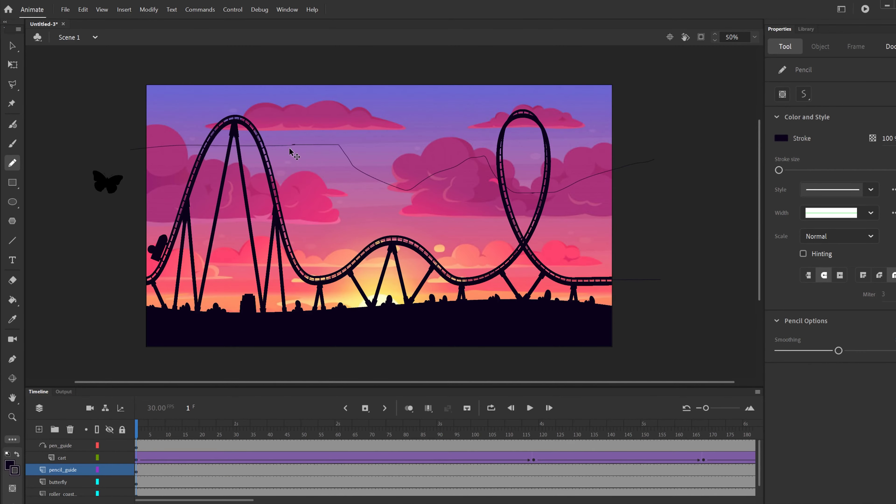
key(ctrl+equal)
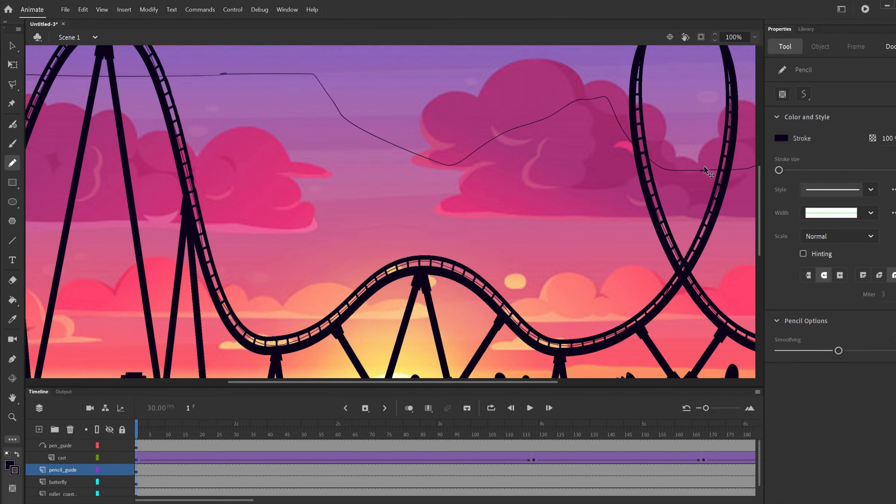
key(ctrl+minus)
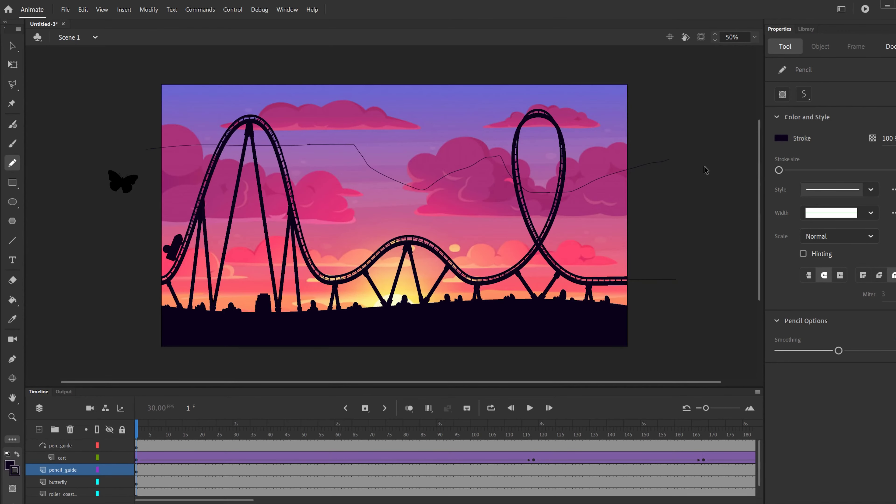
key(ctrl+z)
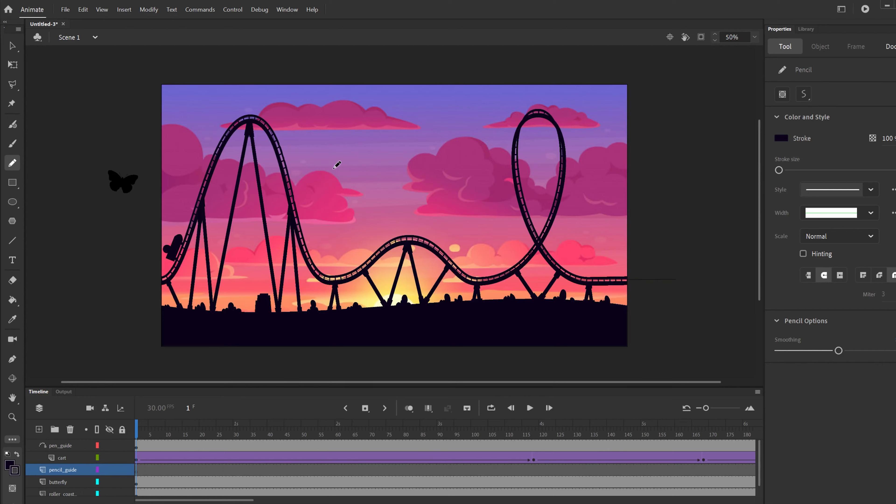
Set the Pencil mode to Smooth and draw a wavy path across the sky, starting and ending outside the stage.
click(804, 94)
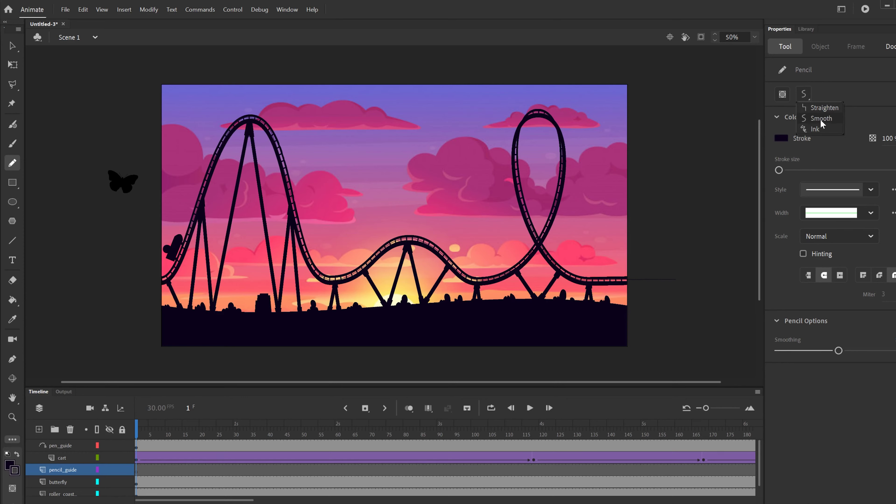
click(820, 119)
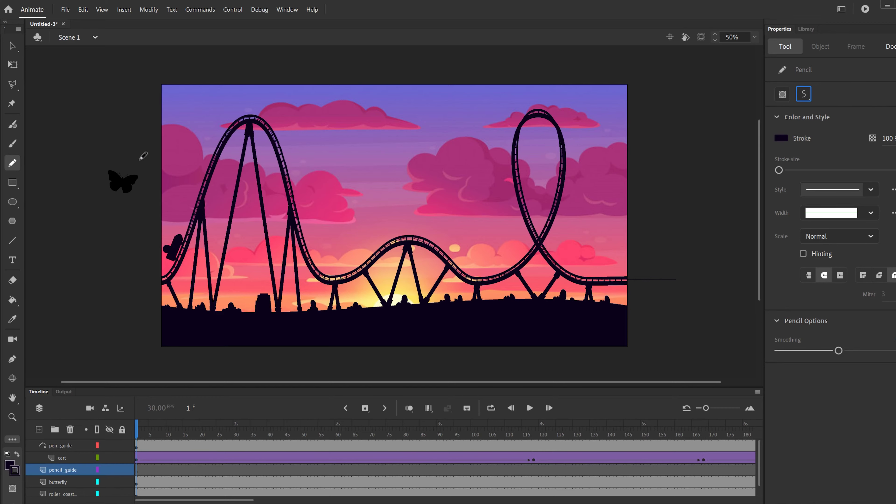
mouse_move(132, 154)
mouse_down()
mouse_move(223, 151)
mouse_move(364, 207)
mouse_move(575, 186)
mouse_move(664, 203)
mouse_move(738, 154)
mouse_up()
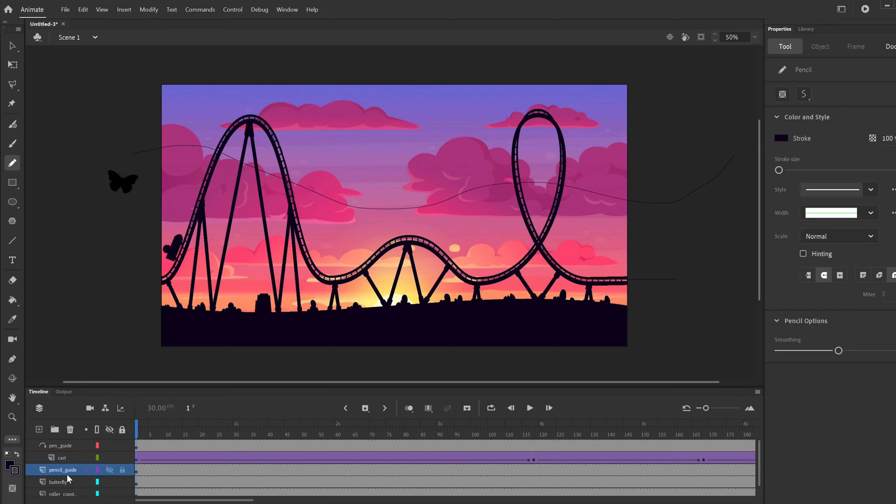
Turn the pencil_guide layer into a guide and nest the butterfly layer beneath it as its guided layer.
right_click(58, 470)
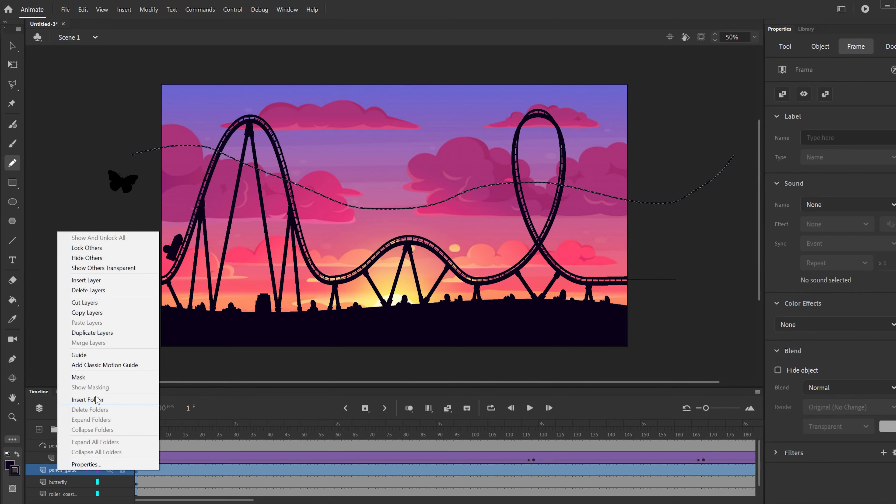
click(92, 356)
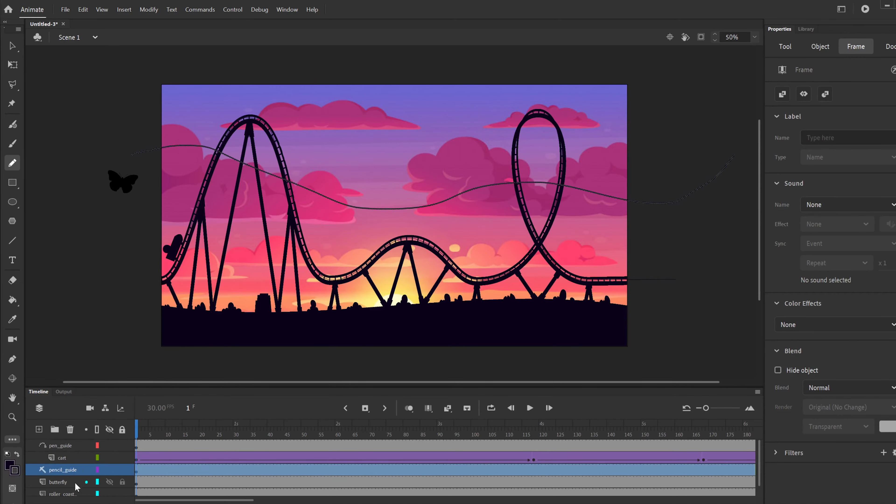
drag(45, 484, 71, 479)
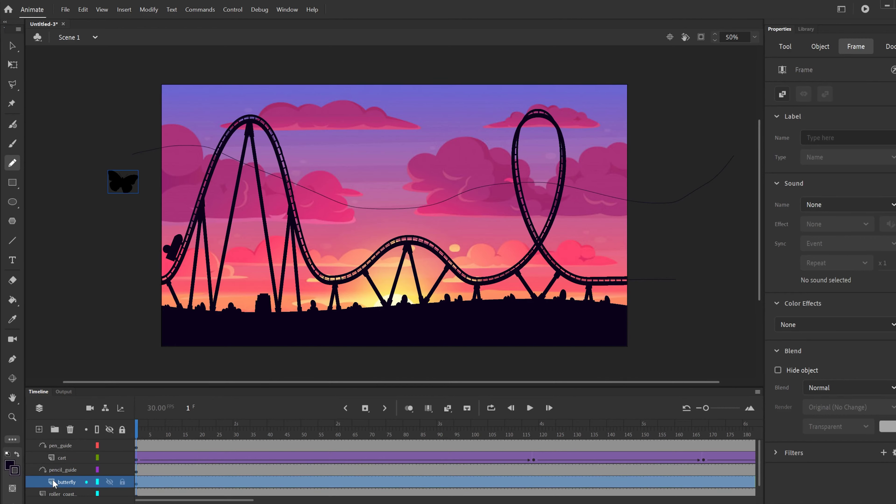
Snap the butterfly's center onto the left start of the pencil path at frame 1, at about X -182, Y 242.
click(12, 65)
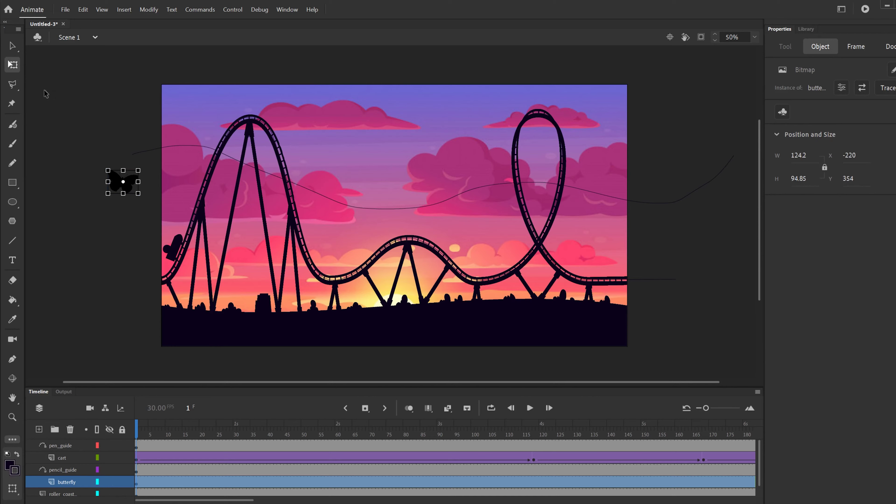
drag(113, 181, 130, 159)
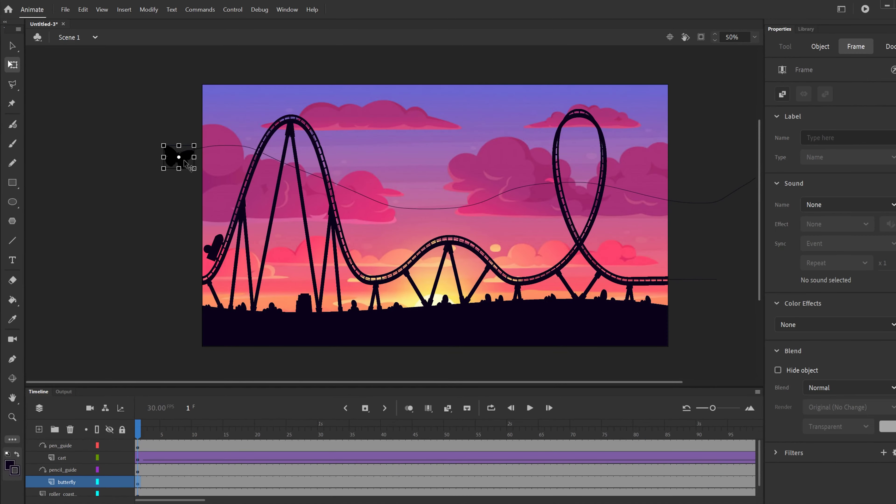
drag(184, 170, 182, 160)
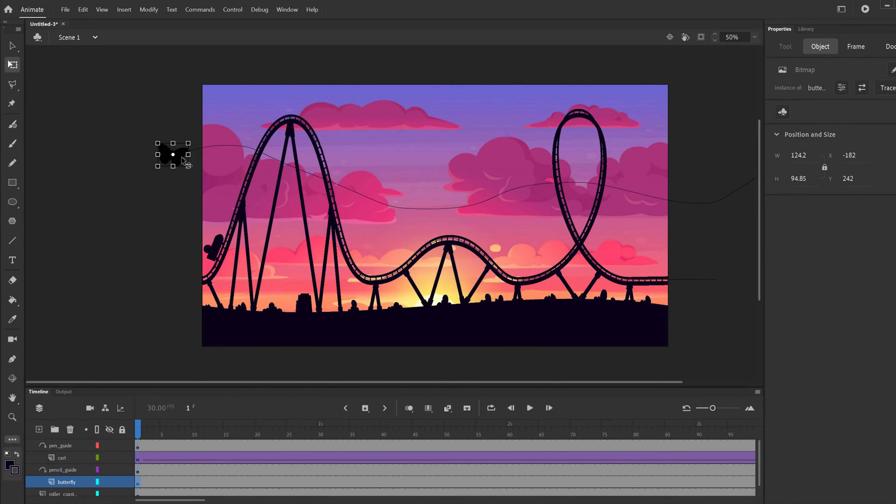
key(ctrl+=)
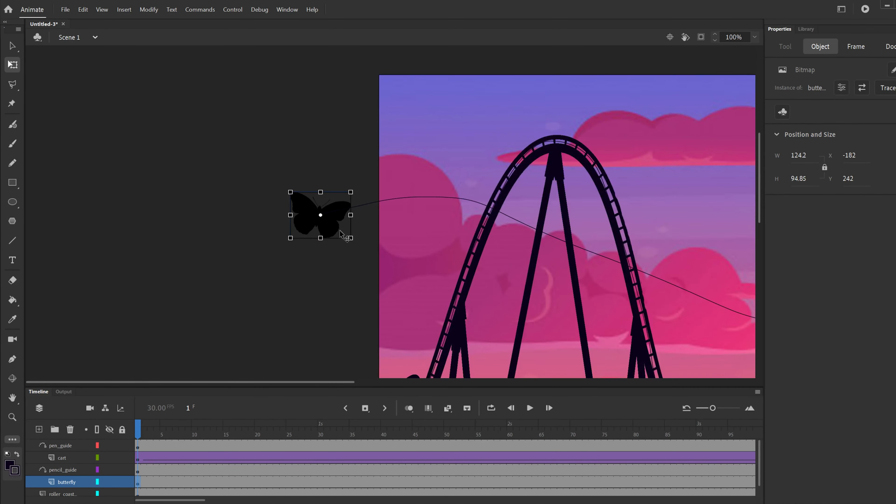
mouse_move(331, 226)
mouse_down()
mouse_move(336, 249)
mouse_move(332, 222)
mouse_up()
Insert a butterfly keyframe at frame 270 and place the butterfly on the path beyond the stage's right edge, at about X 2013, Y 442.
drag(197, 498, 352, 498)
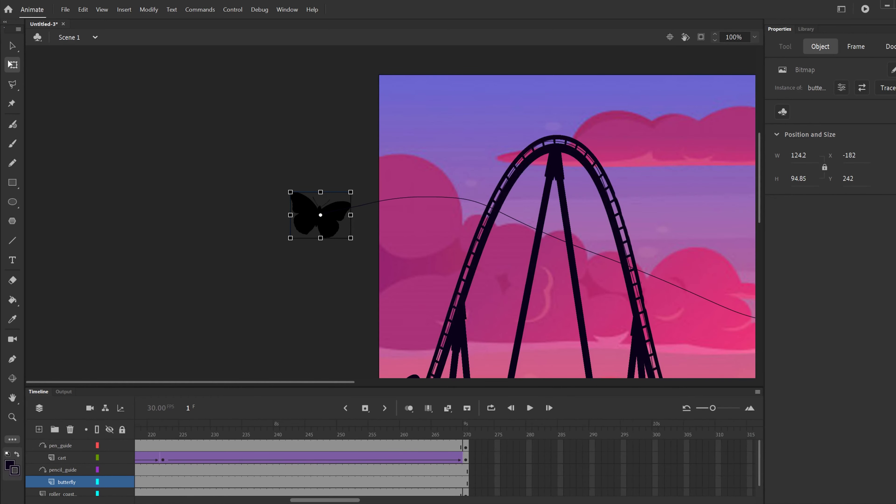
click(466, 482)
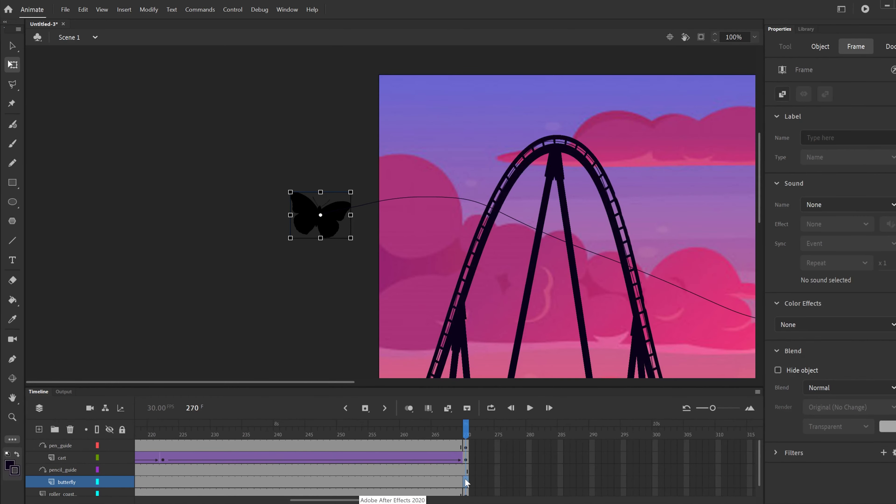
click(364, 409)
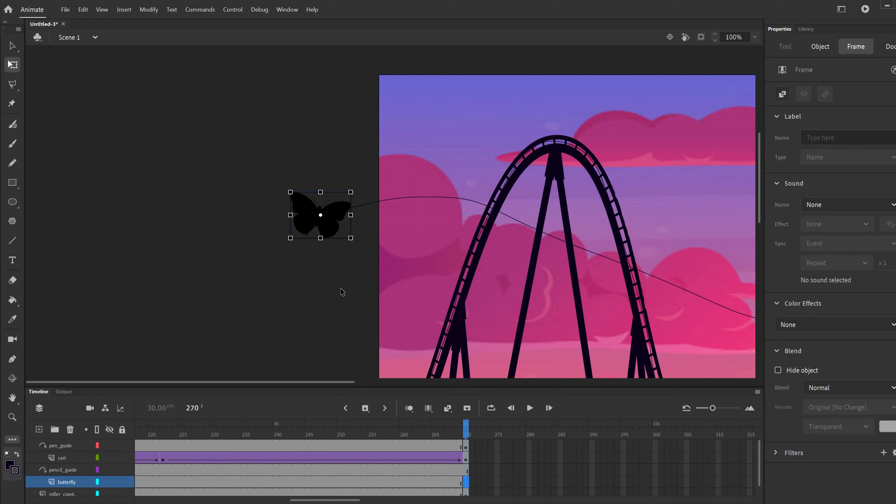
drag(320, 228, 636, 244)
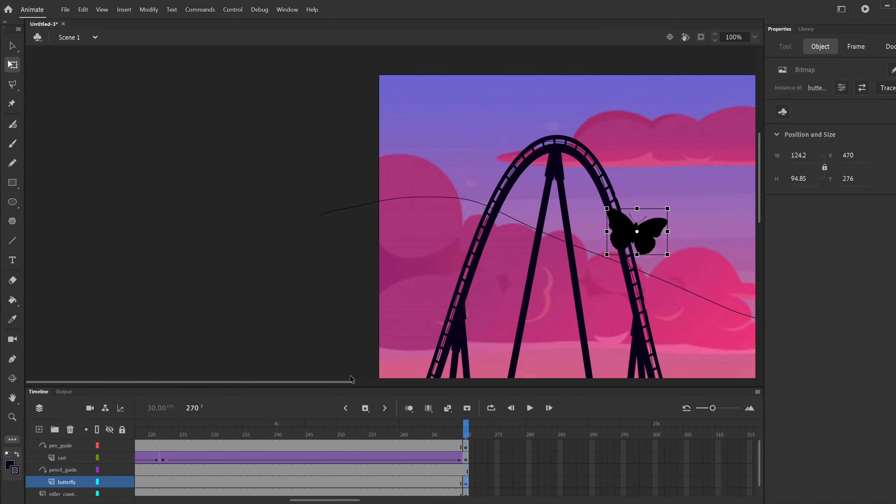
drag(322, 380, 567, 381)
drag(129, 233, 702, 221)
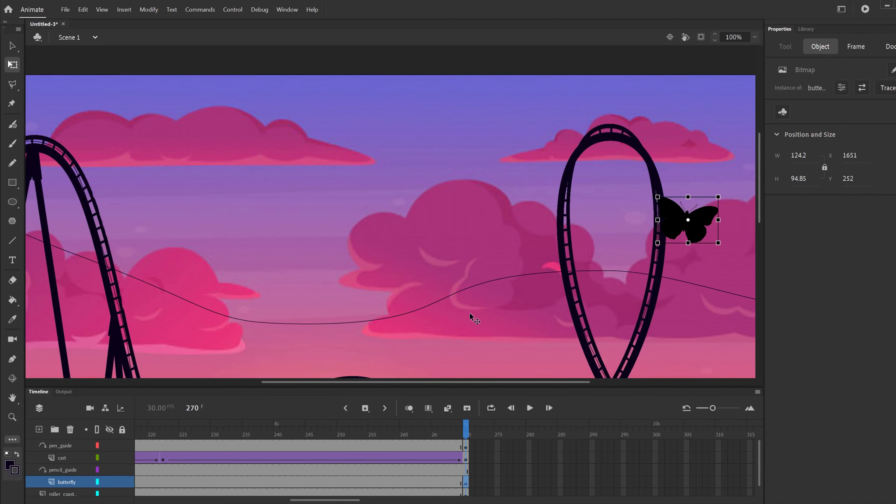
drag(345, 380, 470, 382)
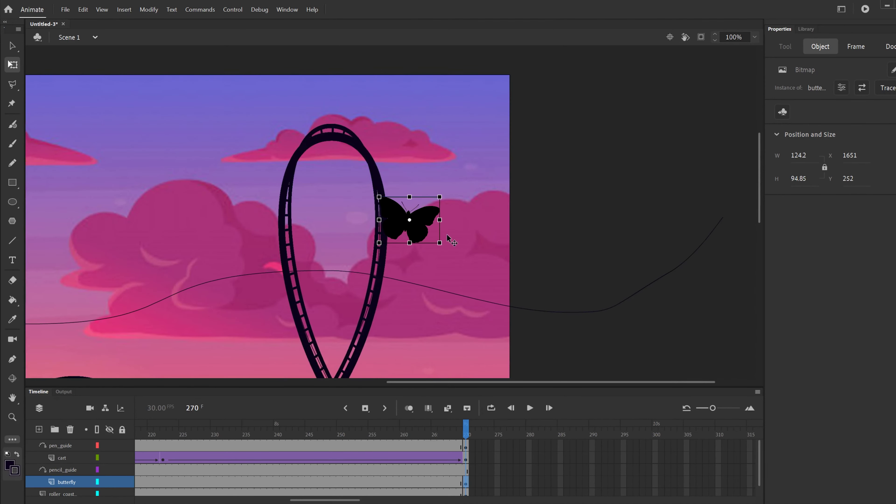
drag(430, 223, 599, 308)
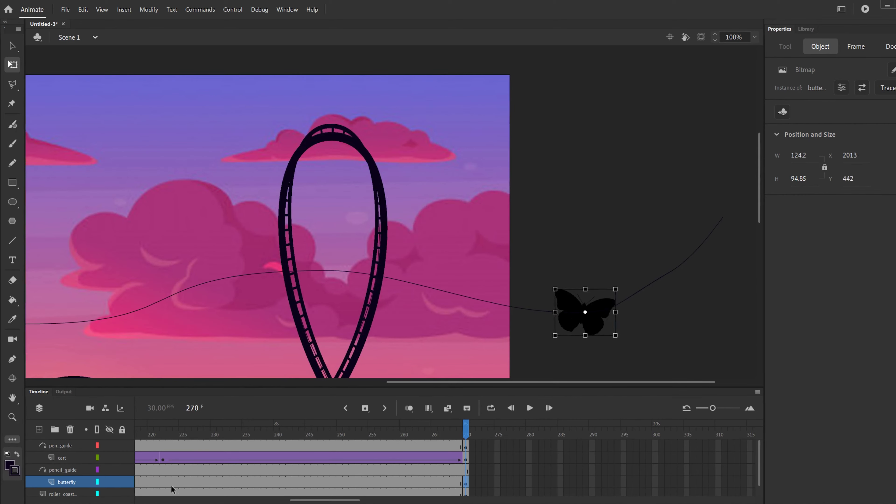
Create a classic tween between the butterfly's keyframes and scrub the timeline to check its motion along the path.
click(241, 482)
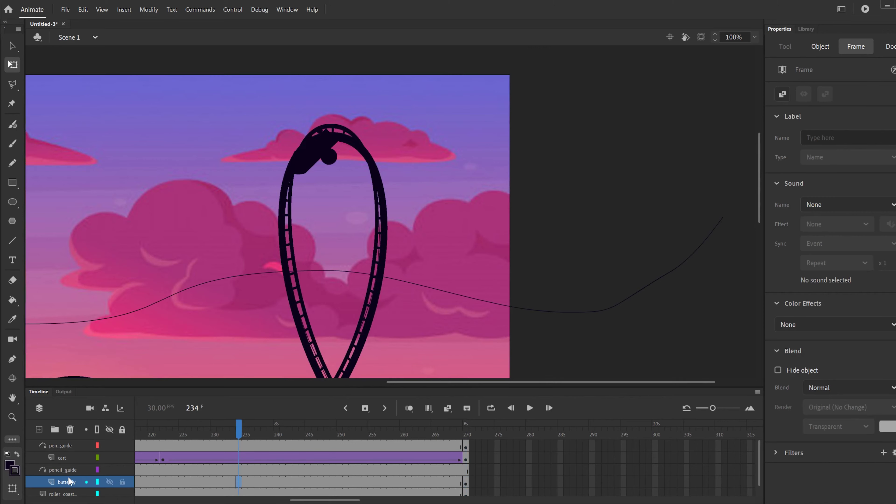
right_click(255, 482)
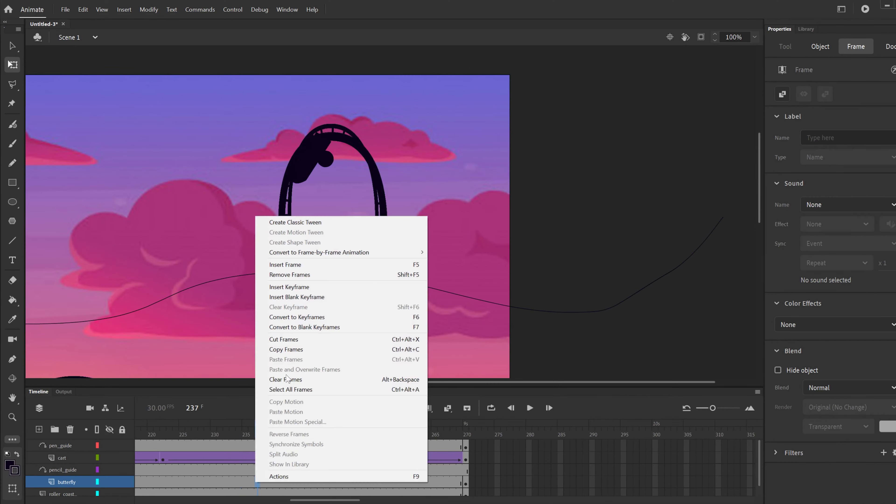
click(298, 222)
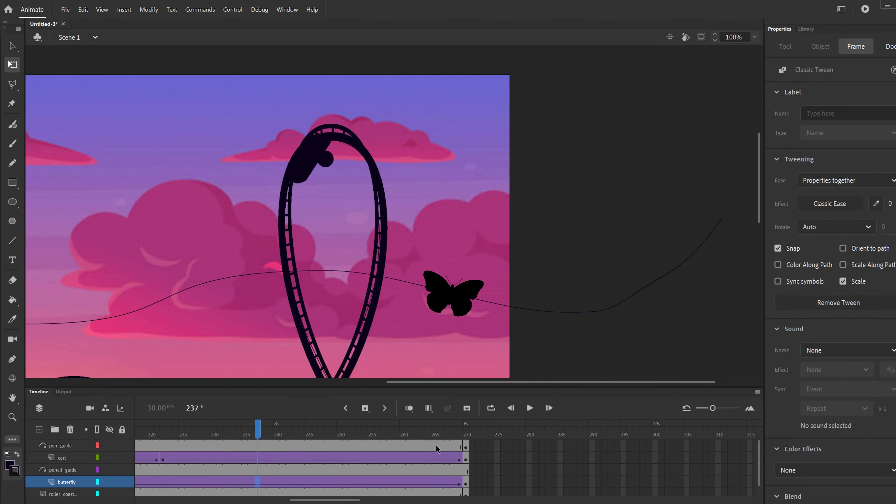
drag(451, 433, 622, 459)
key(ctrl+minus)
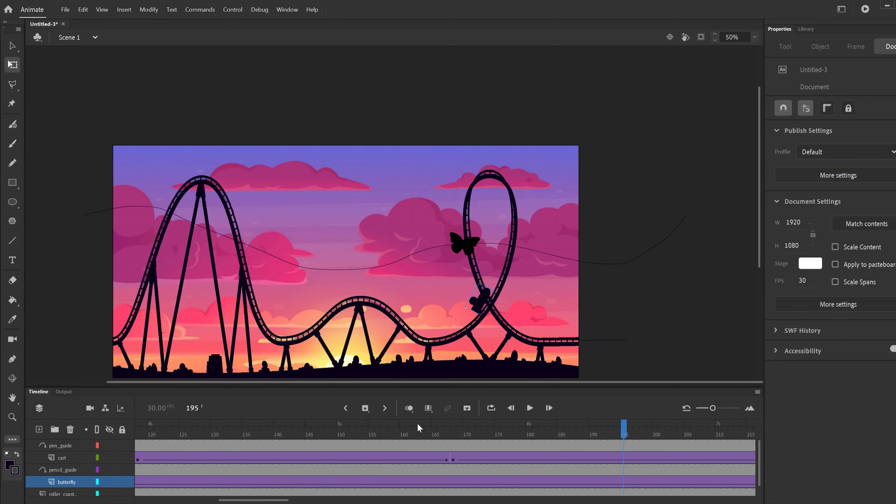
drag(418, 428, 207, 404)
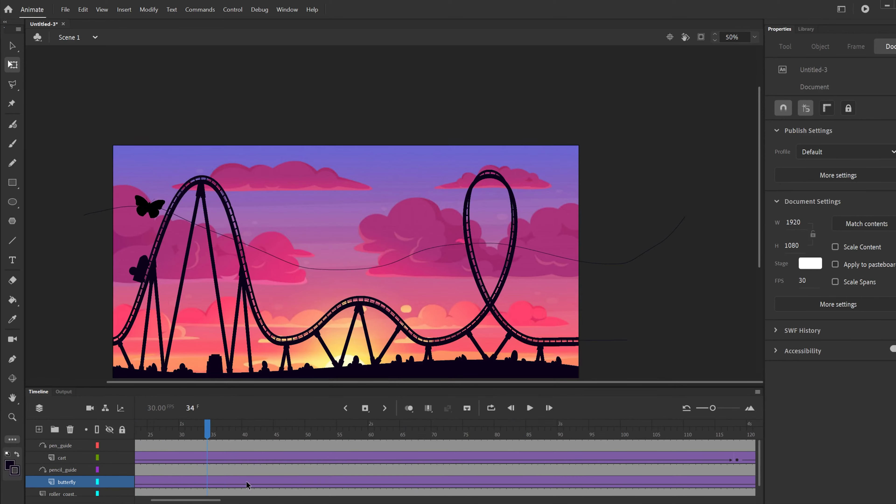
Enable Orient to path for the butterfly's classic tween.
click(216, 482)
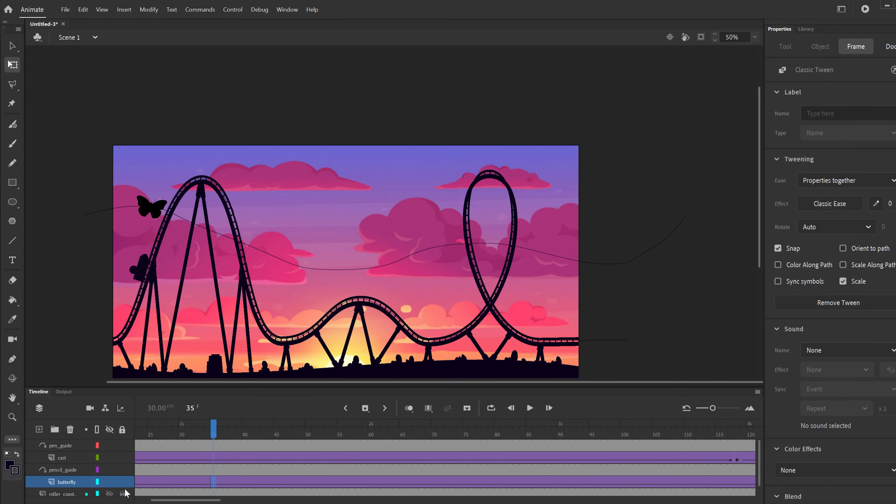
click(289, 484)
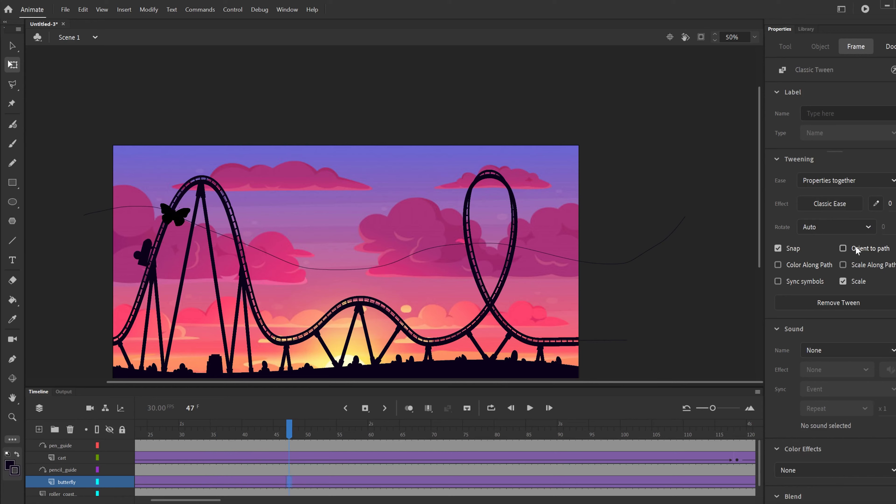
click(843, 249)
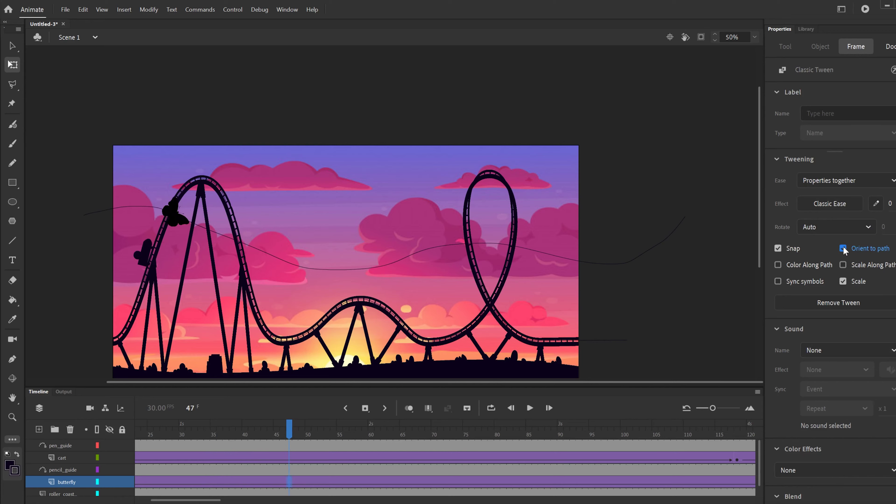
drag(215, 501, 192, 500)
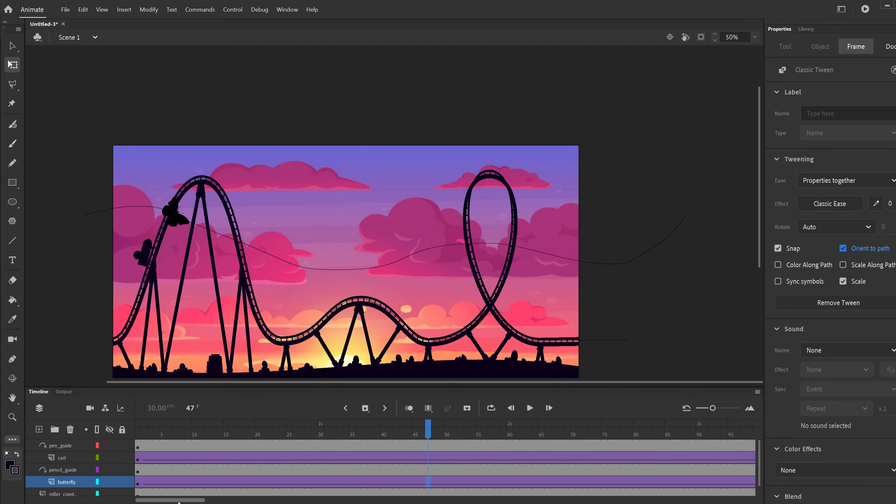
Rotate the butterfly to follow the path's direction at frame 1 and again at the frame 270 keyframe.
click(137, 483)
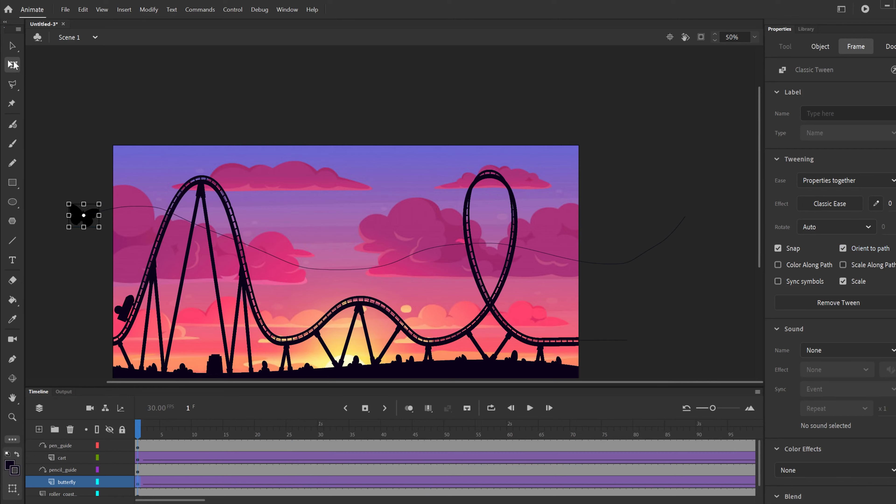
drag(66, 201, 88, 195)
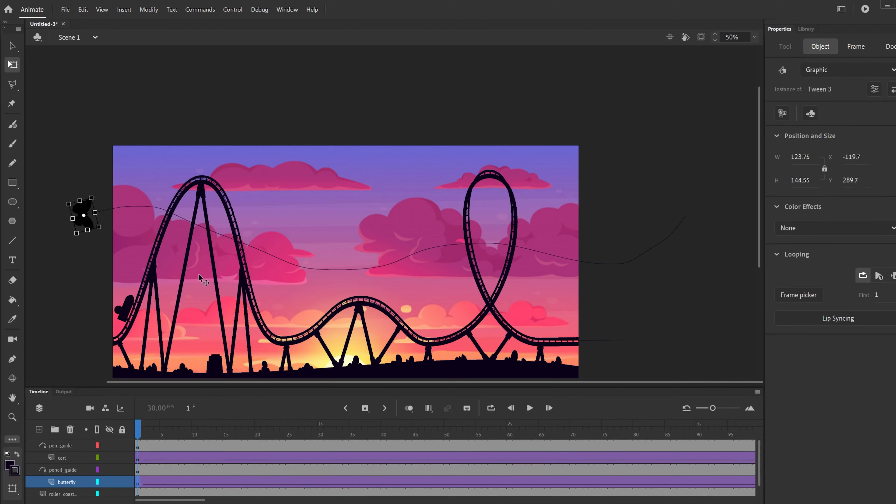
drag(190, 500, 365, 499)
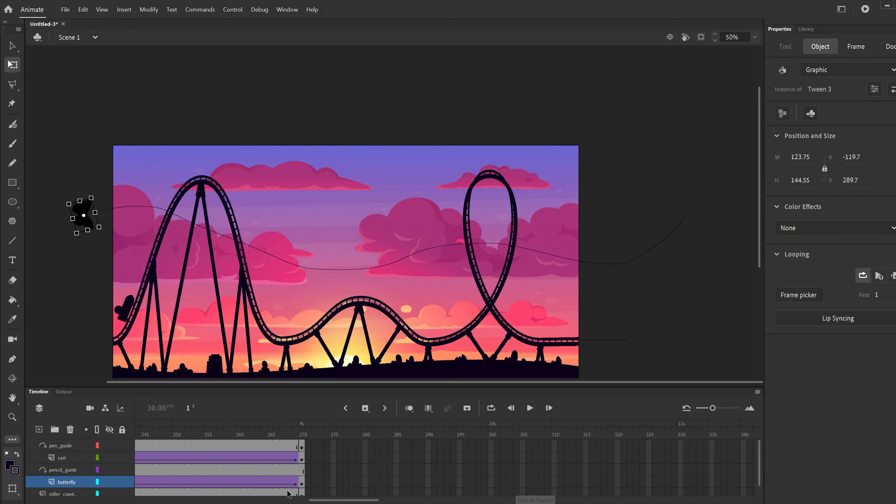
click(303, 483)
drag(632, 248, 654, 283)
Play the animation from frame 1 to check the butterfly's orientation along the path, pausing it partway.
drag(290, 432, 41, 455)
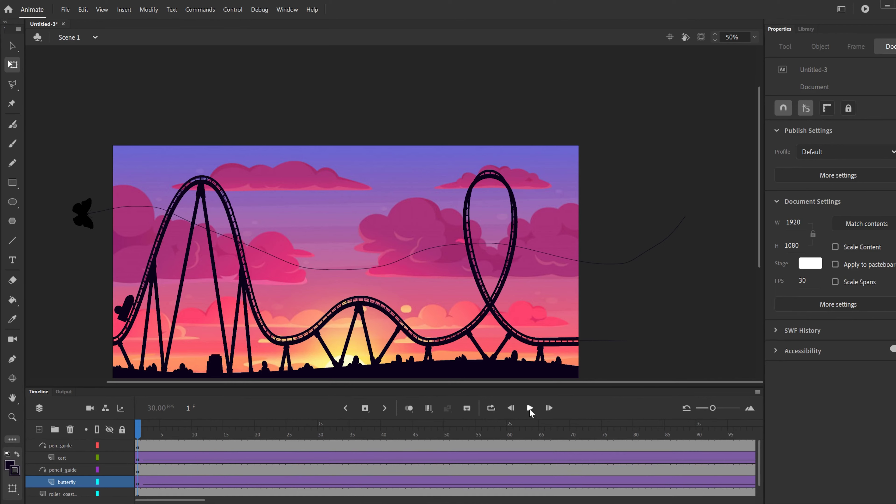
click(530, 408)
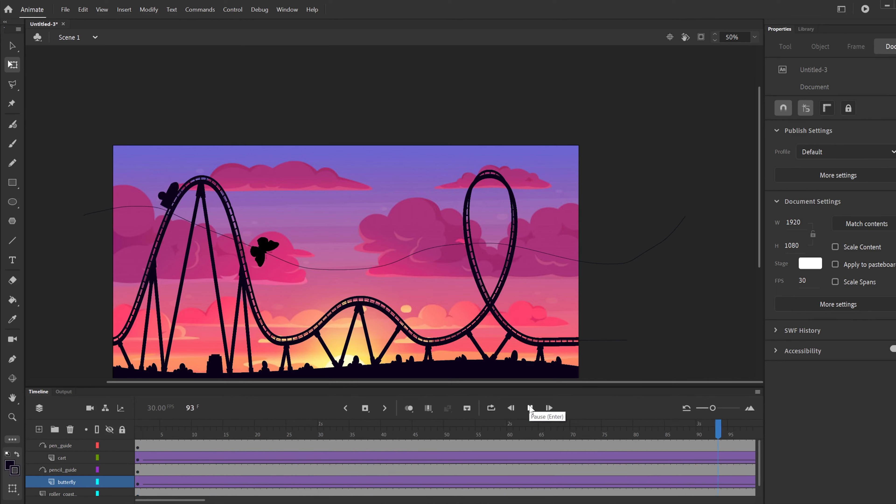
click(530, 408)
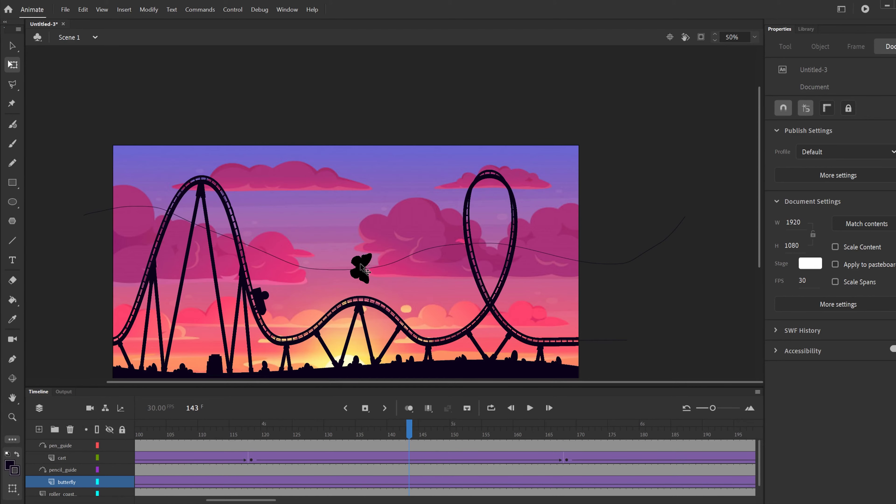
Open the butterfly symbol for editing, insert a keyframe at frame 16, and create a classic tween between the two keyframes.
double_click(359, 265)
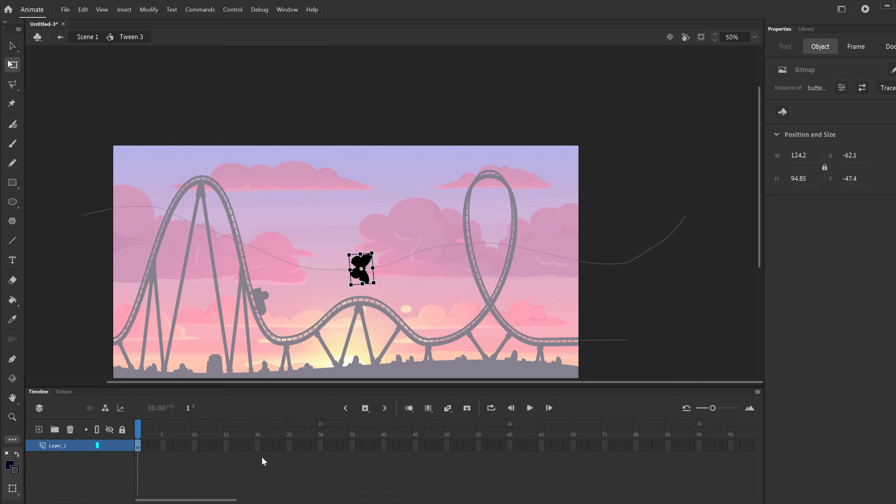
click(232, 446)
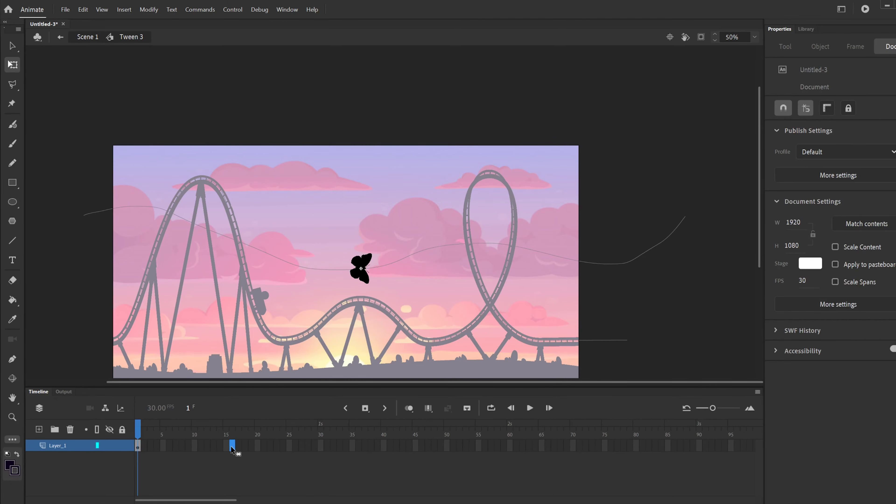
click(365, 408)
right_click(179, 448)
click(222, 189)
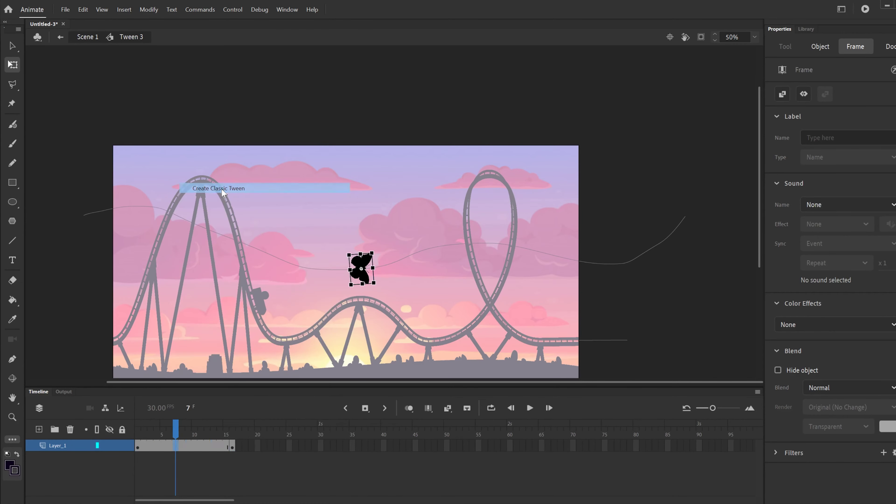
Insert a keyframe at frame 8 inside the butterfly symbol and squash the butterfly there to a width of about 36.8 for a wing flap.
click(184, 447)
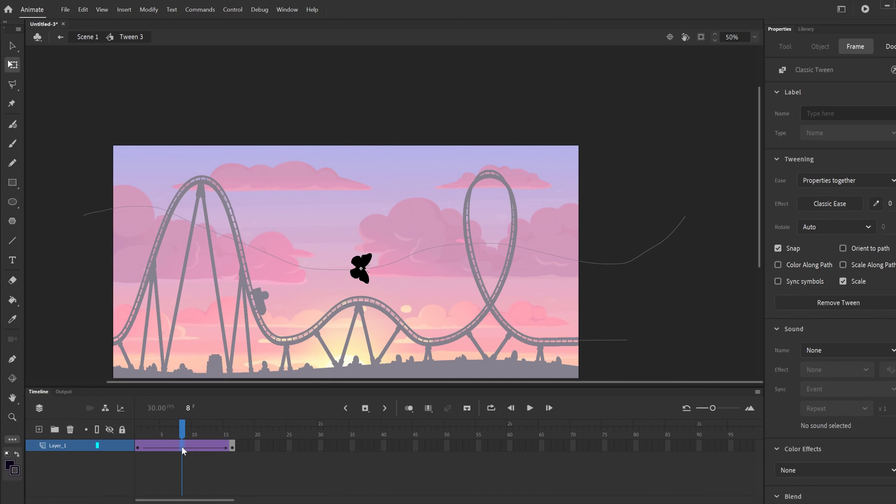
click(364, 408)
click(138, 436)
drag(139, 436, 237, 435)
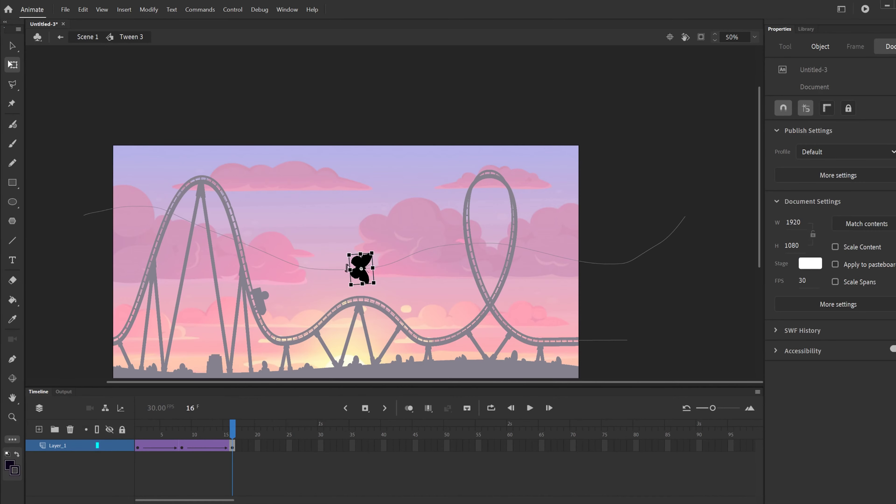
drag(222, 432, 184, 438)
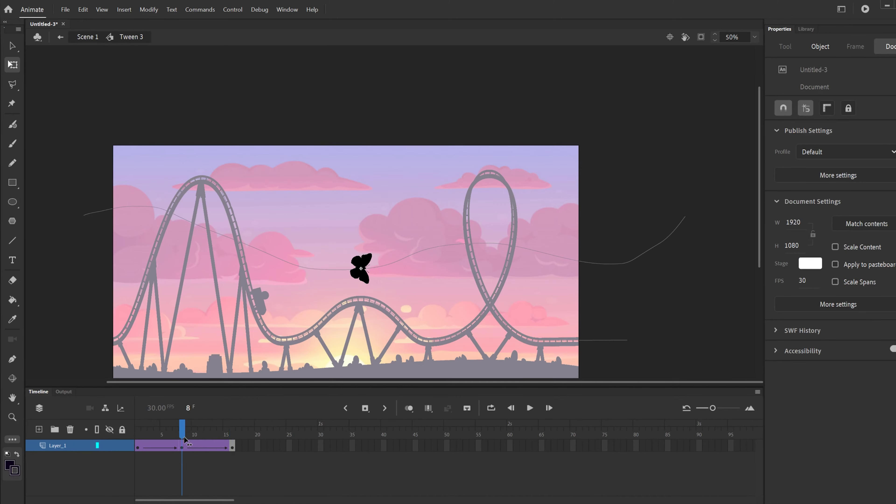
click(183, 447)
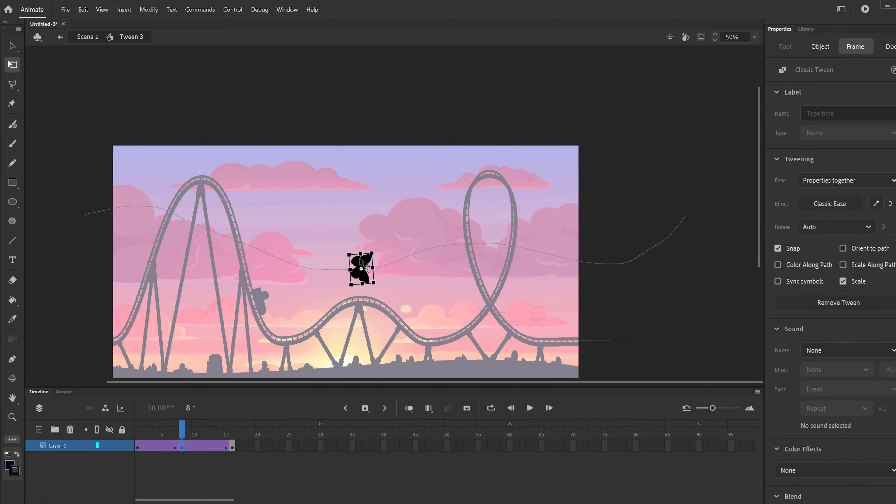
drag(360, 257, 361, 263)
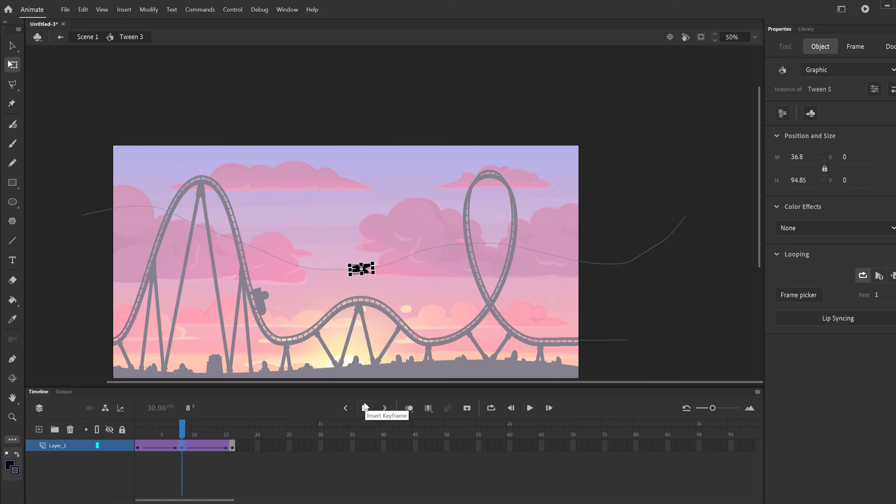
Return to Scene 1 and play the animation from frame 1 to check the butterfly's wing flapping.
click(60, 37)
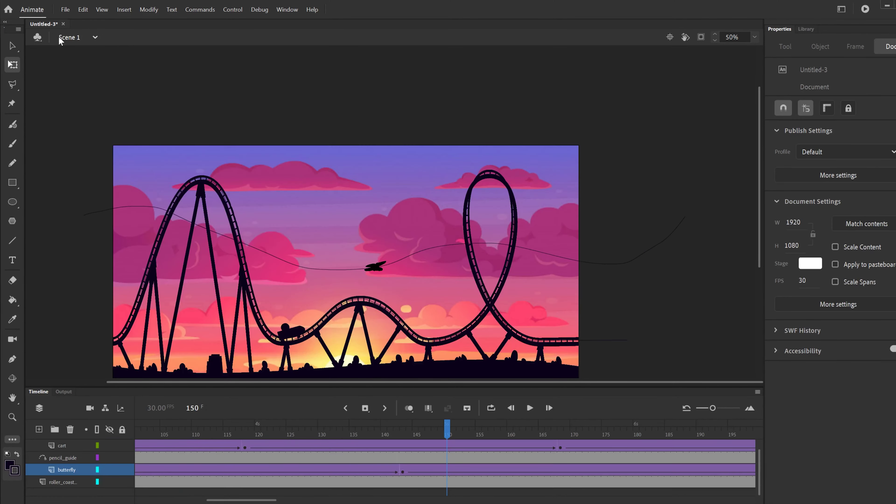
click(230, 433)
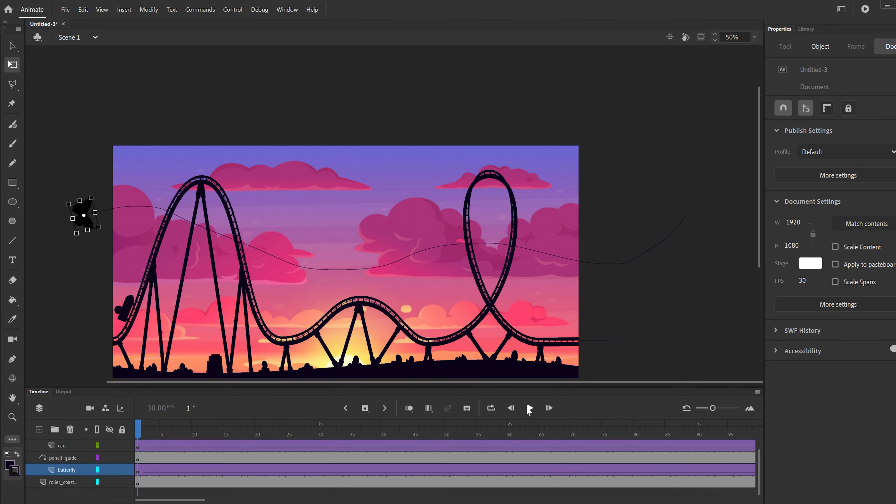
click(529, 409)
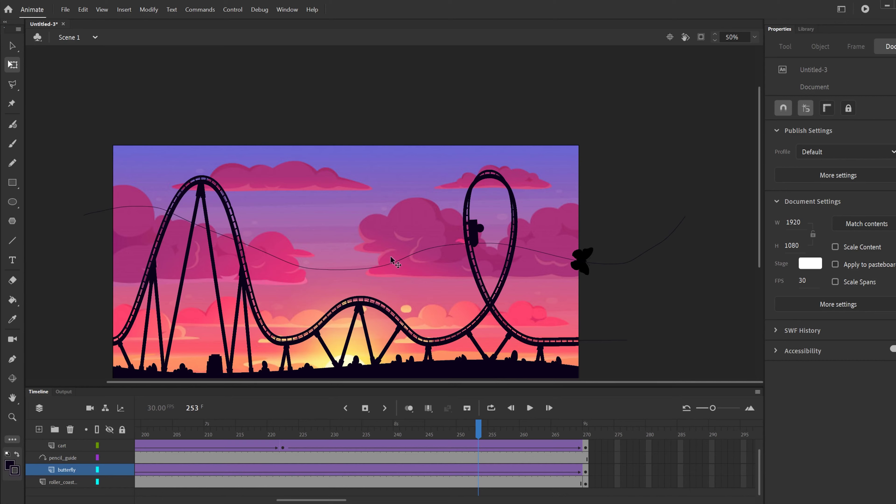
Test the finished roller coaster movie in Animate.
click(232, 9)
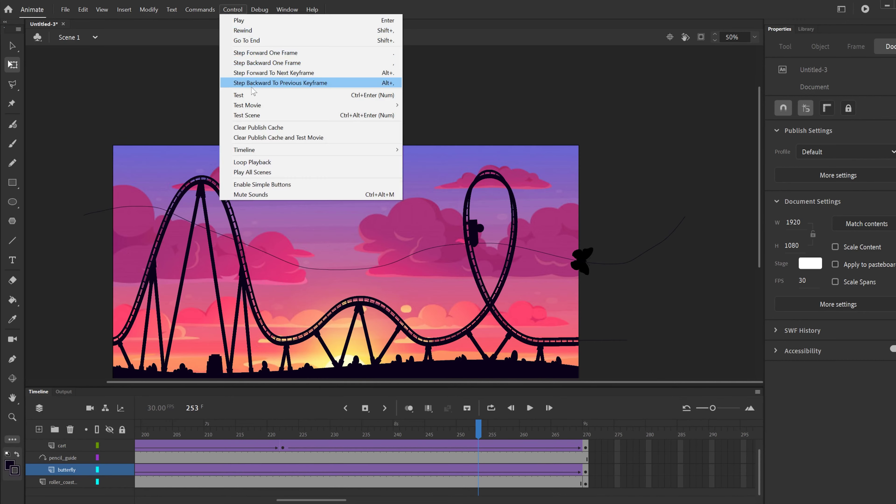
mouse_move(256, 108)
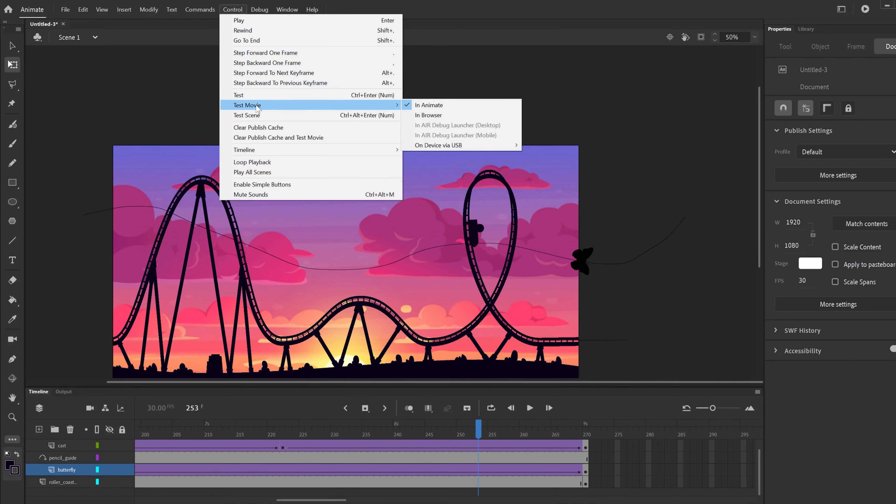
click(431, 105)
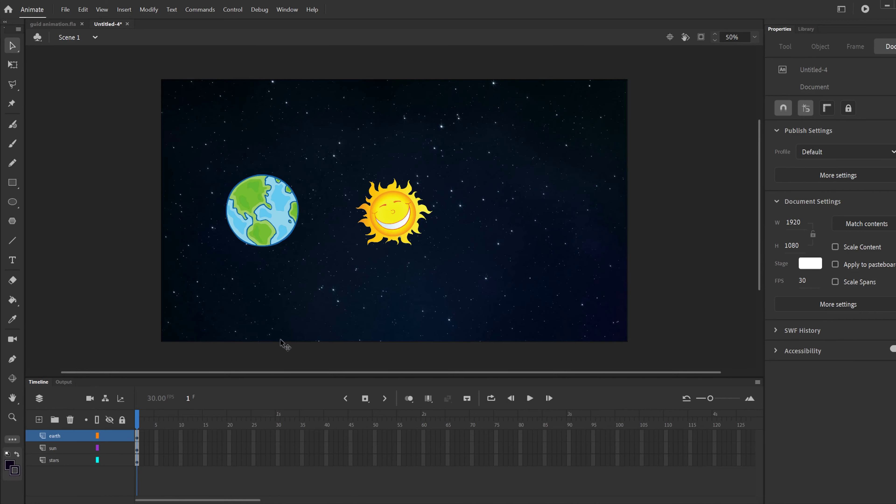
Add a new layer above the earth layer in the space document and name it shape_guide.
click(55, 464)
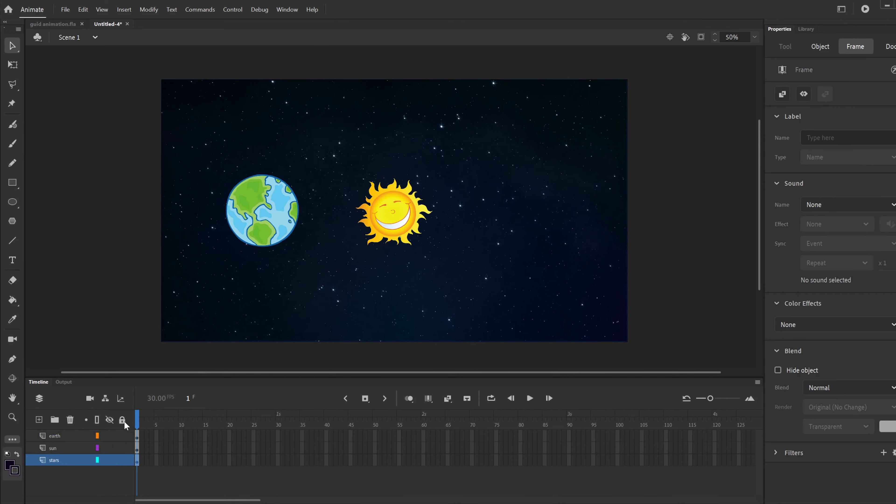
click(55, 453)
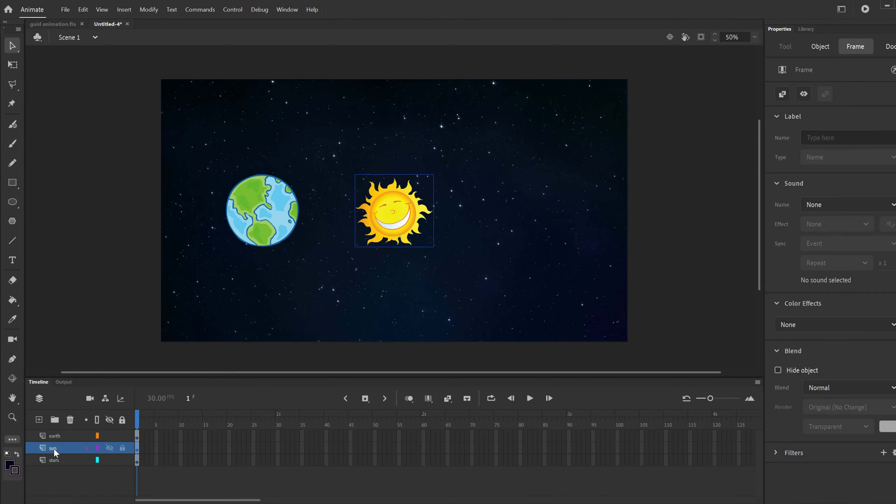
click(55, 436)
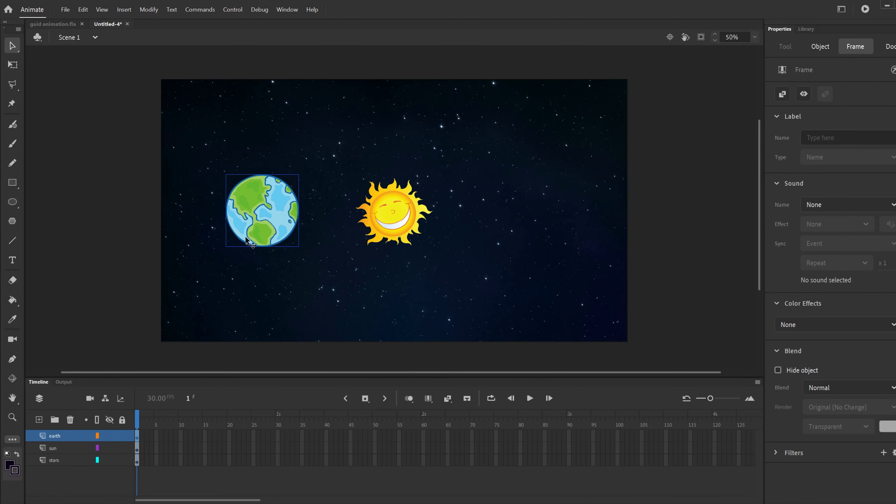
click(40, 422)
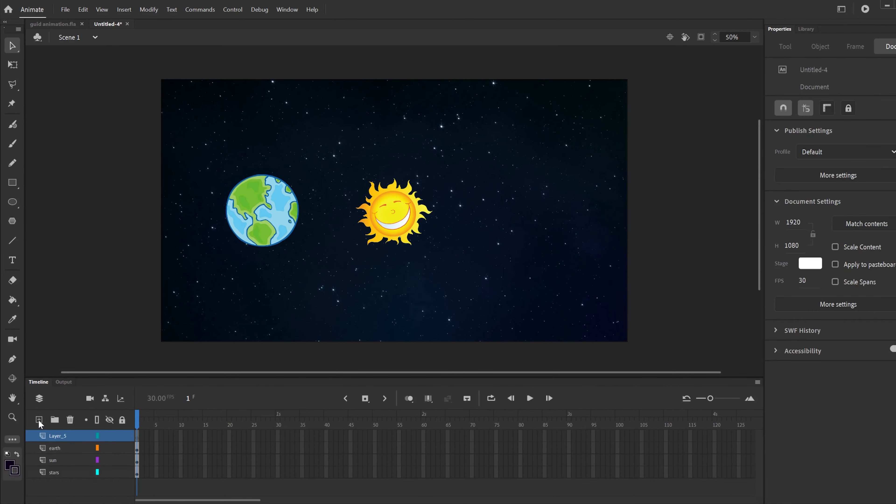
double_click(59, 436)
text(sha)
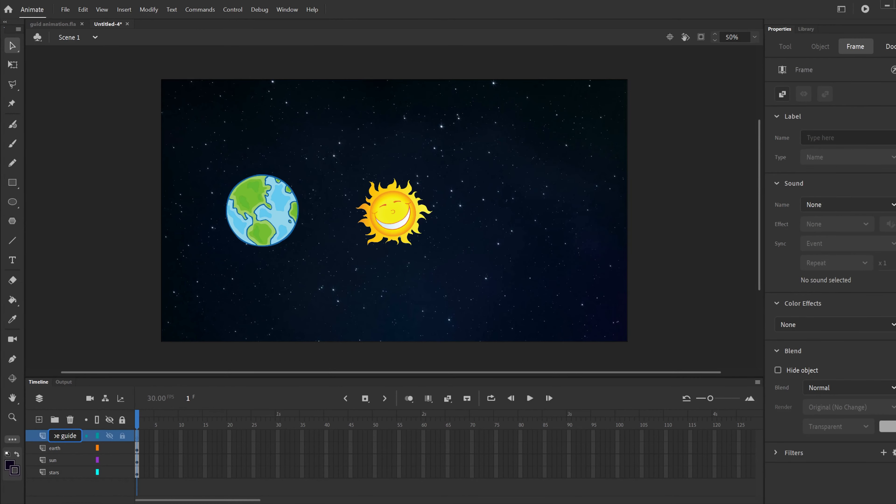
click(78, 486)
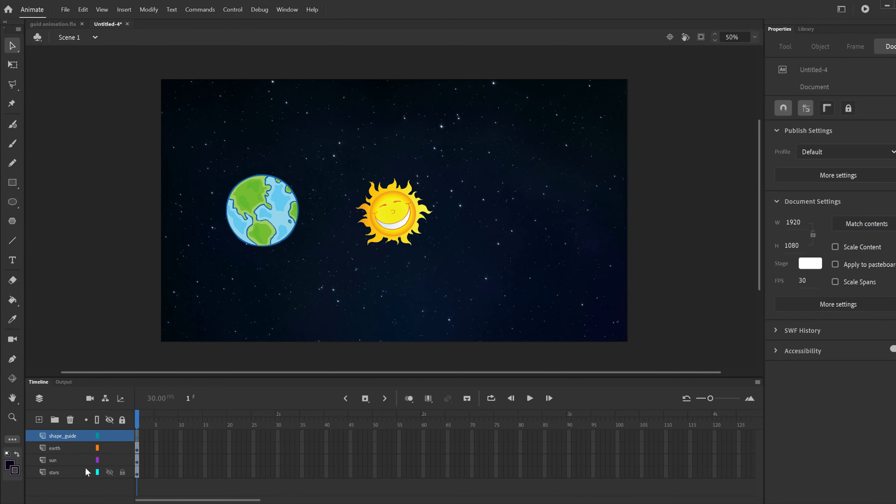
Draw a wide oval with no fill and a black stroke around the sun, passing over the earth, on the shape_guide layer at frame 1.
click(136, 438)
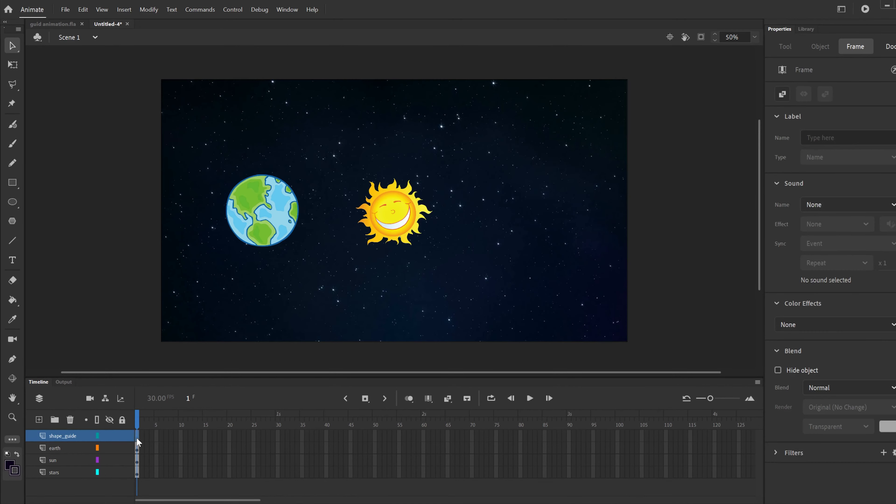
click(12, 203)
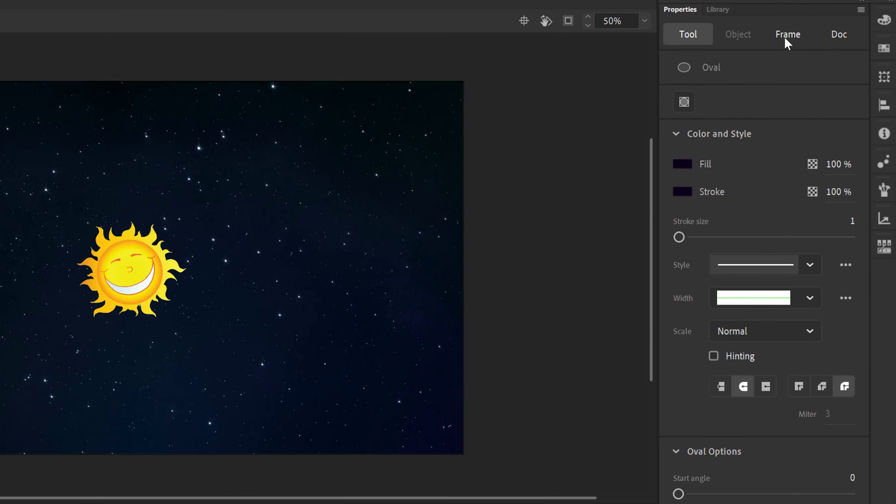
click(855, 47)
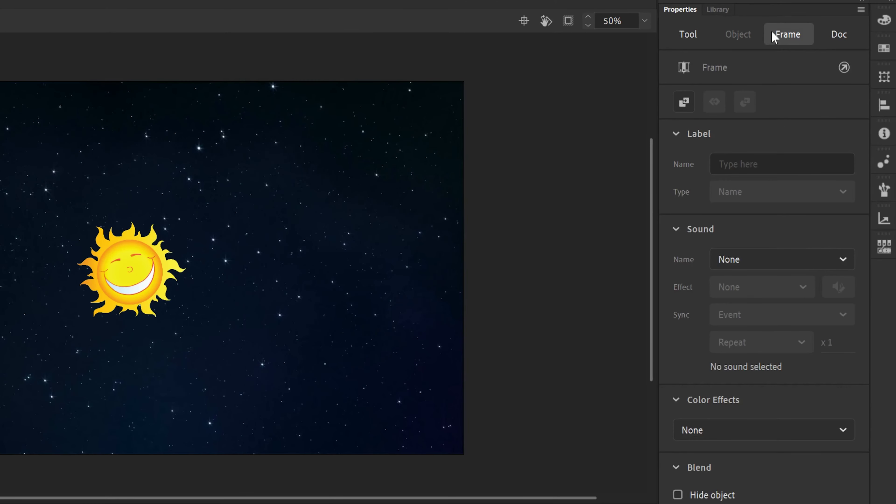
click(688, 36)
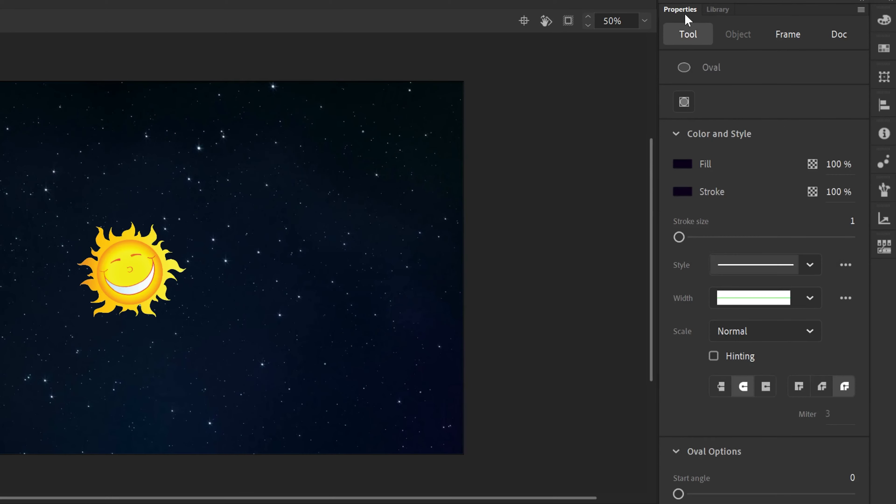
click(683, 168)
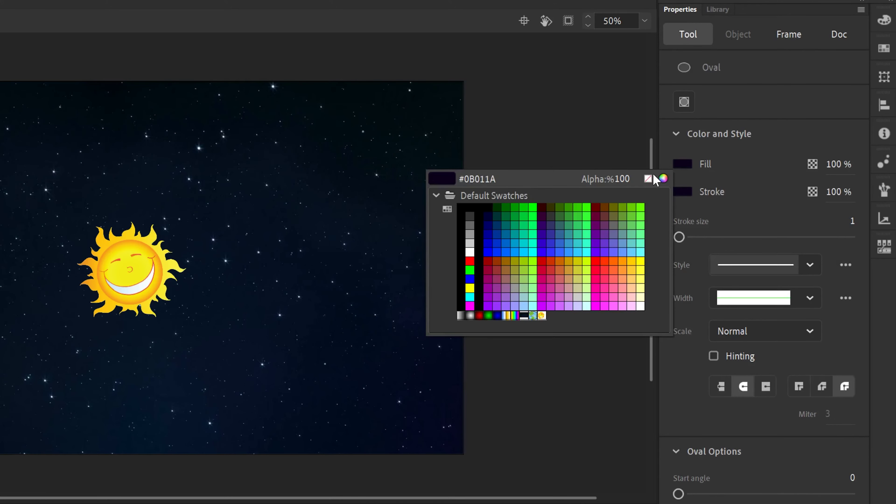
click(649, 180)
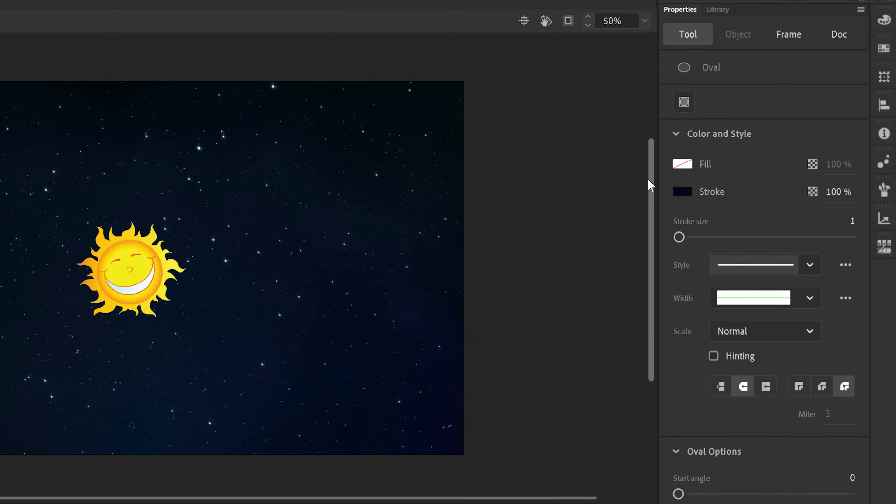
click(683, 191)
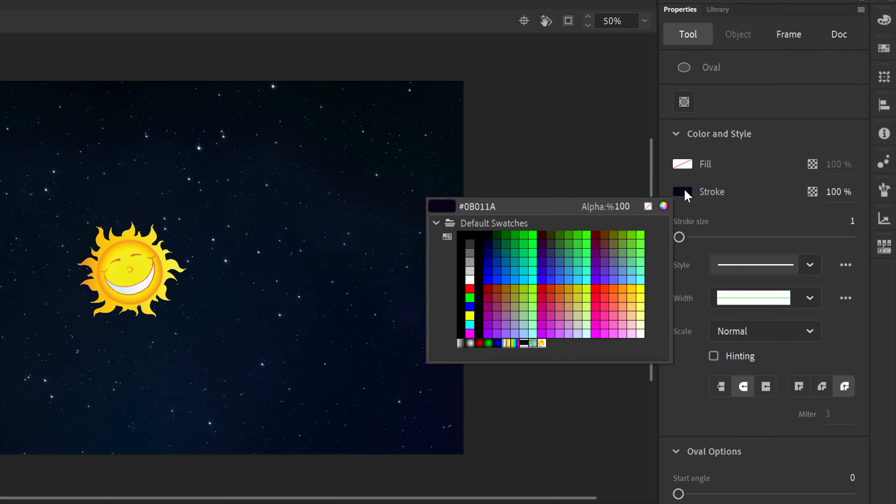
click(473, 230)
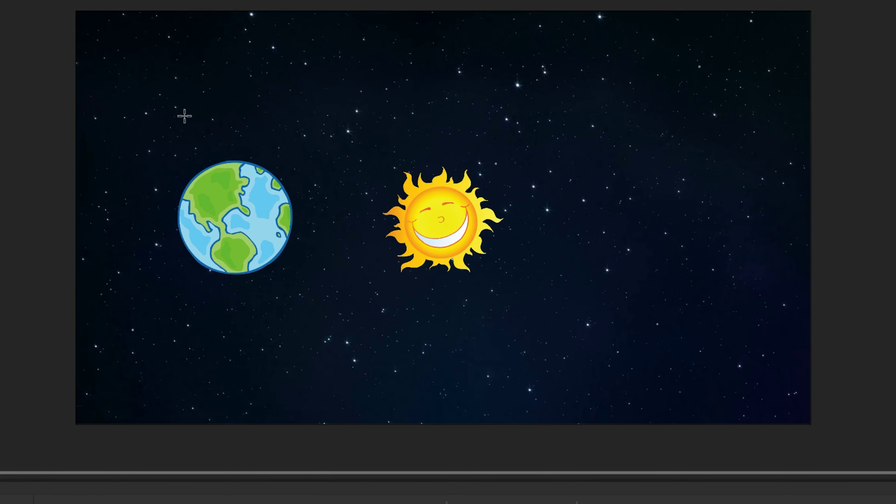
mouse_move(181, 114)
mouse_down()
mouse_move(428, 154)
mouse_move(568, 214)
mouse_move(640, 314)
mouse_move(726, 342)
mouse_move(672, 338)
mouse_move(558, 368)
mouse_move(672, 310)
mouse_move(729, 343)
mouse_move(724, 361)
mouse_move(710, 347)
mouse_up()
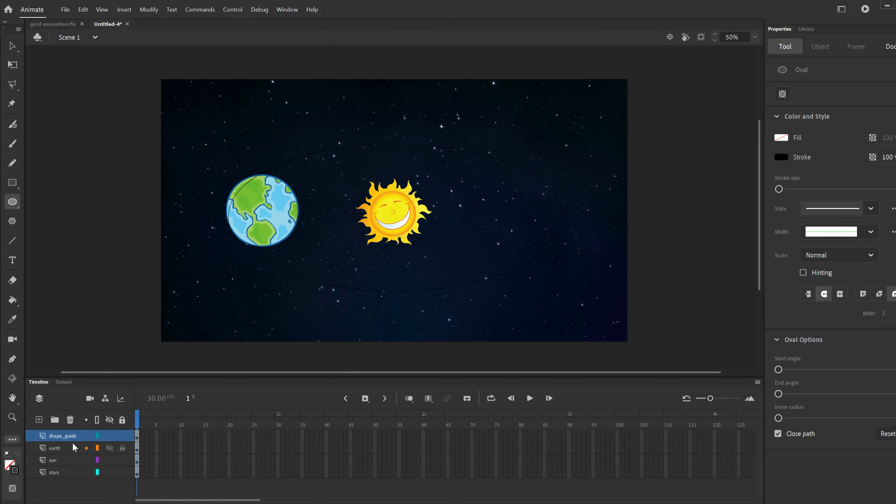
Convert the shape_guide layer to a guide layer and attach the earth layer beneath it.
right_click(60, 436)
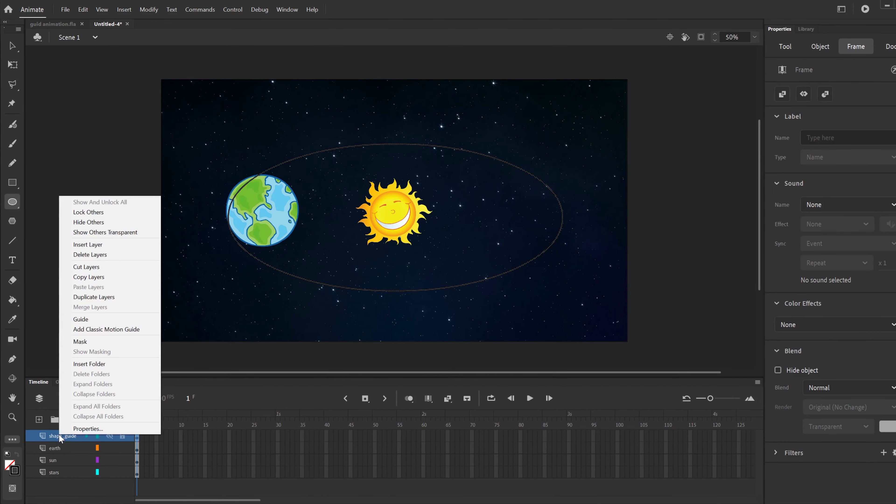
click(78, 319)
drag(43, 446, 54, 442)
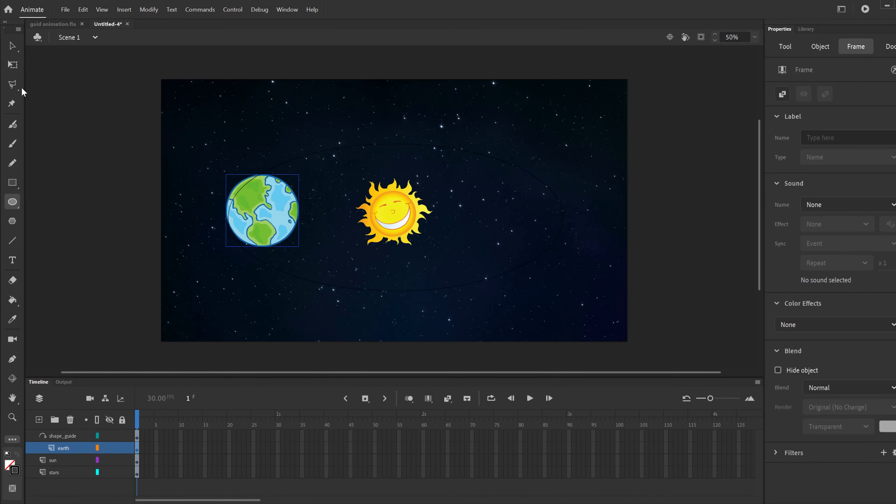
Snap the earth's centre point onto the far left edge of the oval path at frame 1 with Free Transform.
click(13, 66)
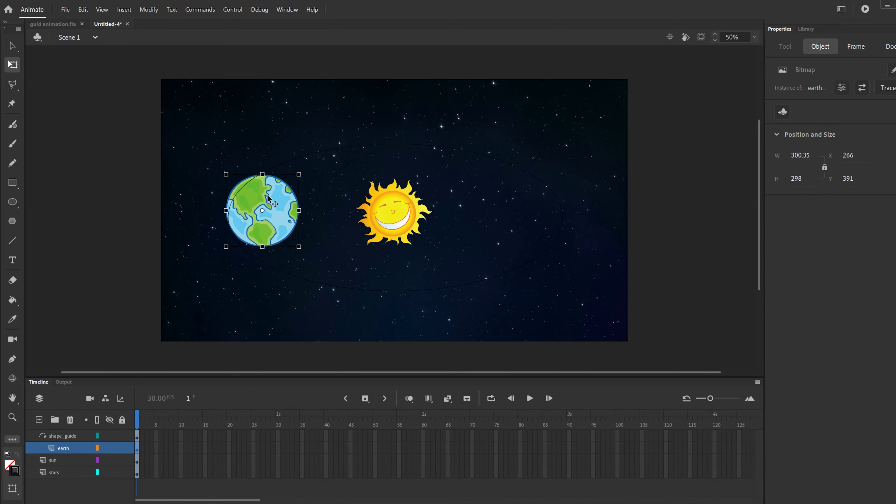
drag(274, 196, 237, 211)
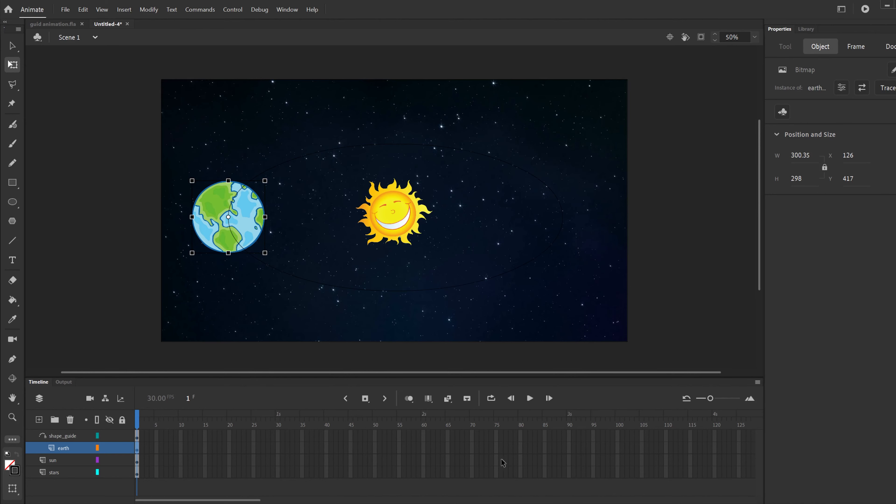
Insert keyframes at frame 120 on all four layers and create a classic tween on the earth layer.
click(715, 436)
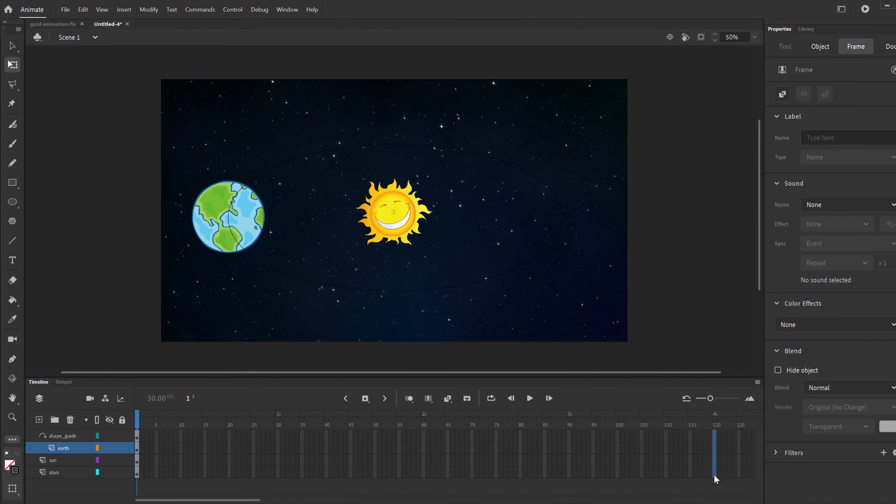
drag(714, 475, 715, 475)
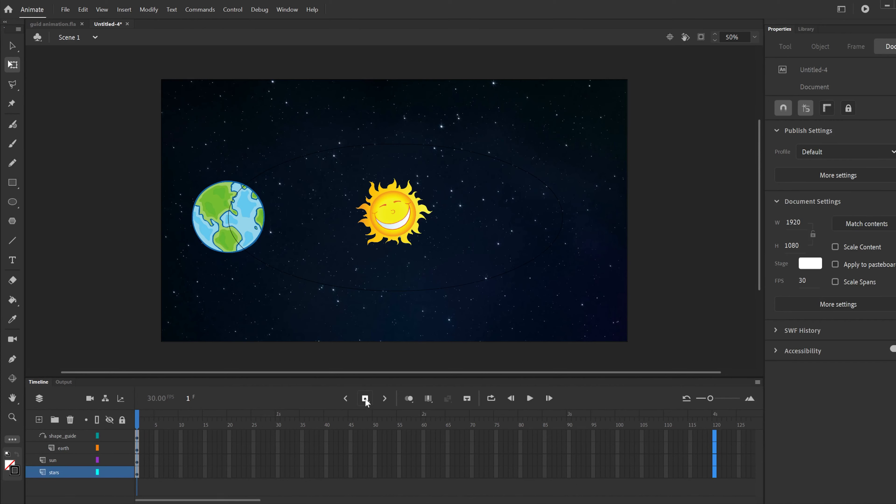
click(365, 399)
click(410, 448)
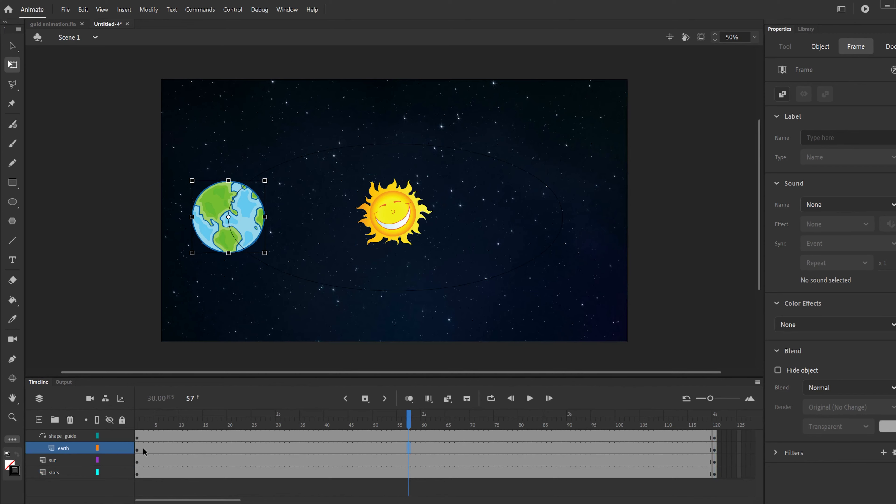
right_click(413, 449)
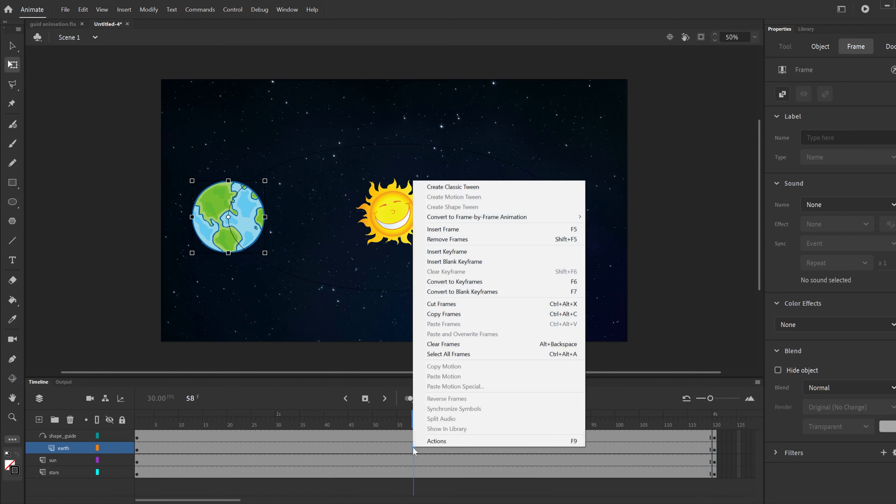
click(463, 188)
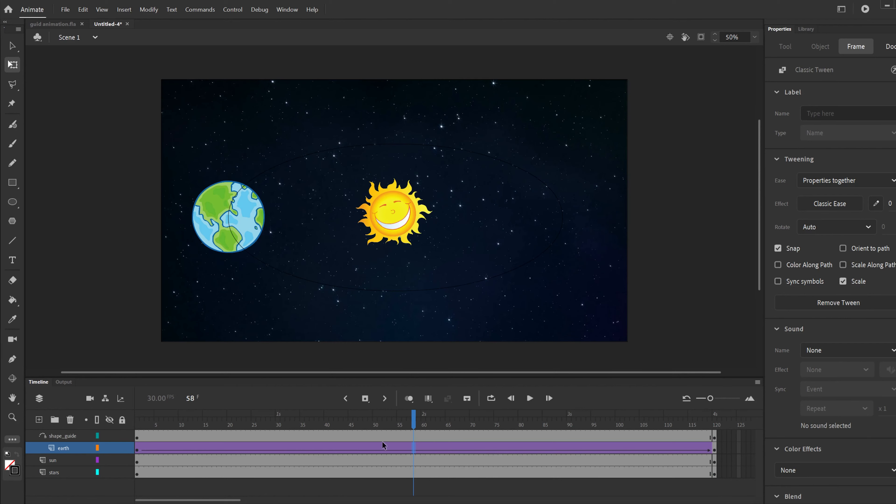
Try ending the orbit at frame 120 with the earth on the oval's upper right, then at its top above the sun.
click(715, 452)
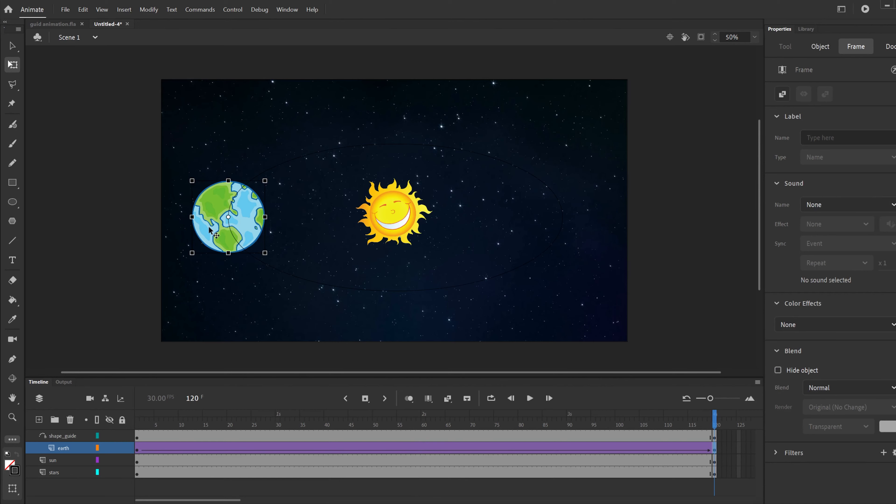
drag(209, 232, 505, 180)
mouse_move(710, 426)
mouse_down()
mouse_move(141, 428)
mouse_move(689, 427)
mouse_move(716, 447)
mouse_move(637, 427)
mouse_move(137, 427)
mouse_move(717, 424)
mouse_up()
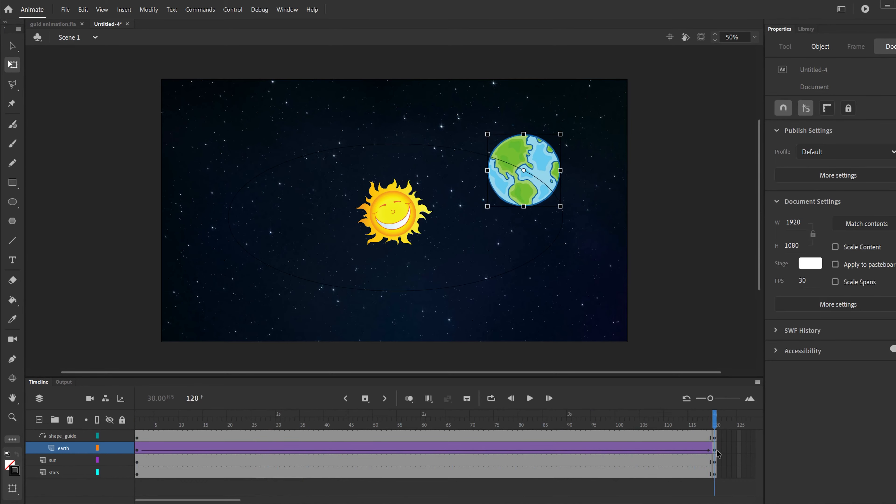
click(714, 451)
drag(536, 163, 403, 143)
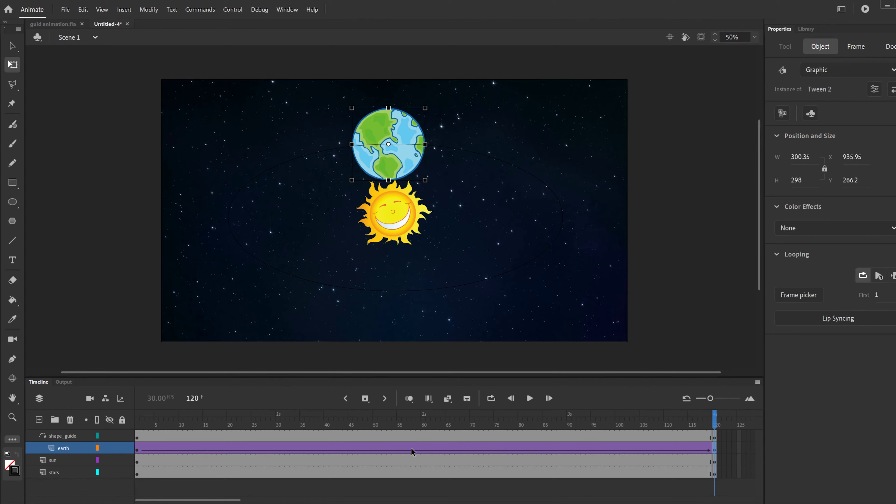
Insert a keyframe at frame 60 on the earth layer, snap the earth to the oval's lower right side, and scrub the motion.
click(423, 447)
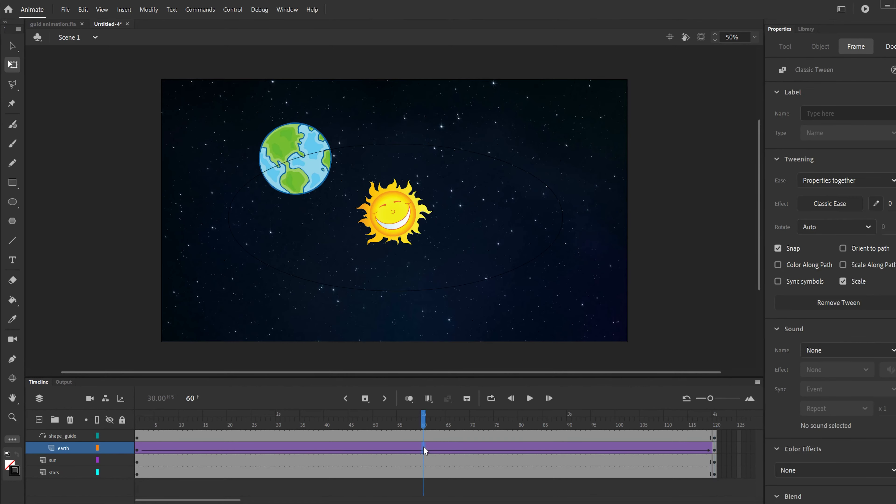
click(365, 398)
drag(286, 144, 543, 223)
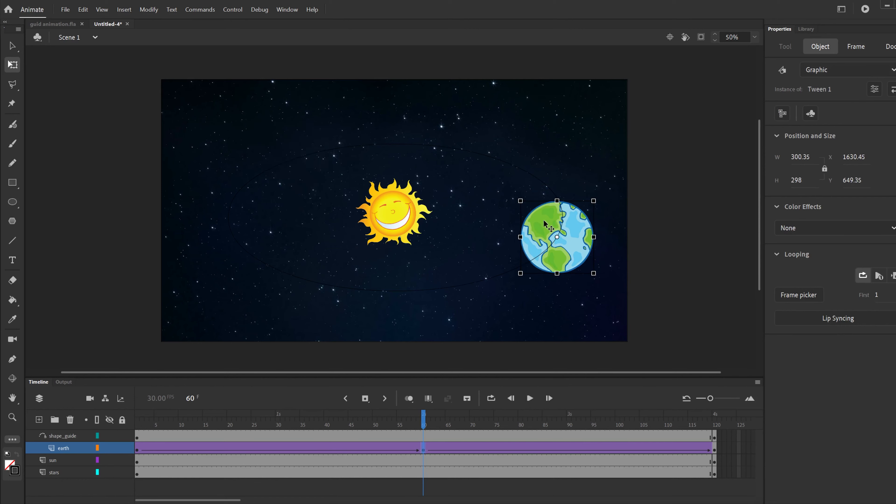
drag(424, 424, 244, 426)
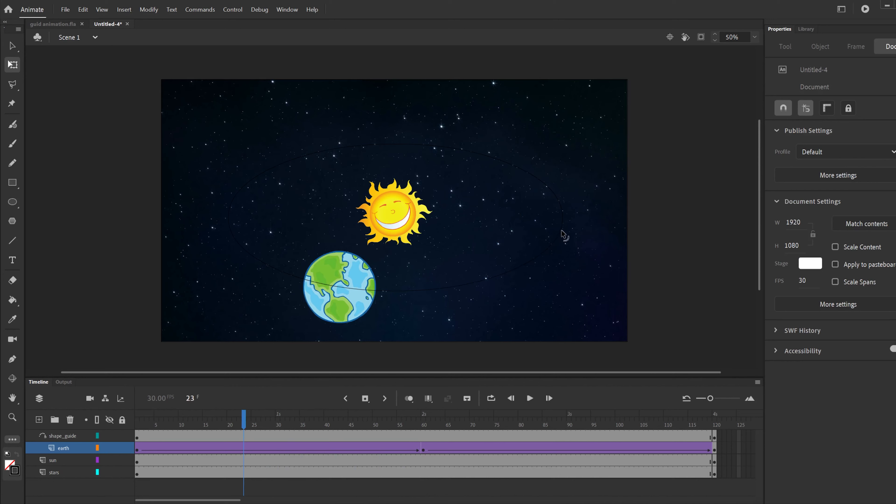
drag(244, 425, 714, 448)
Reposition the earth at frame 120 on the oval's upper left part so that it travels the rest of the orbit.
click(714, 451)
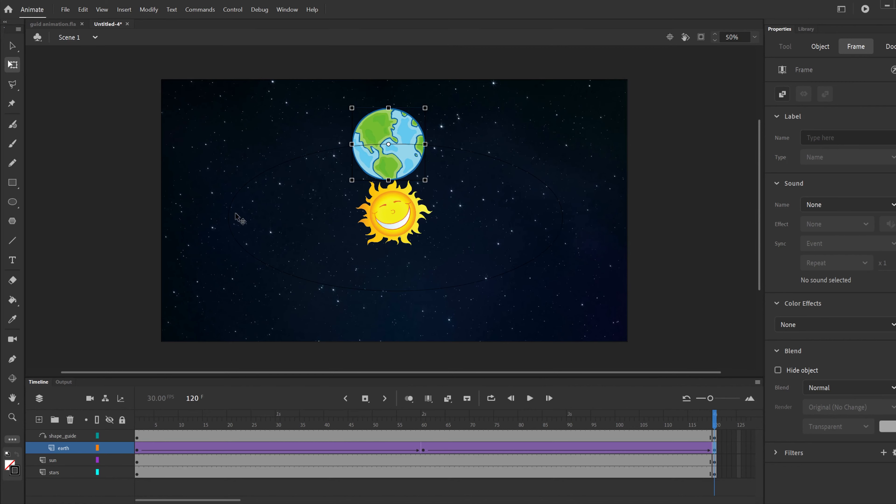
drag(369, 136, 219, 204)
drag(671, 425, 711, 443)
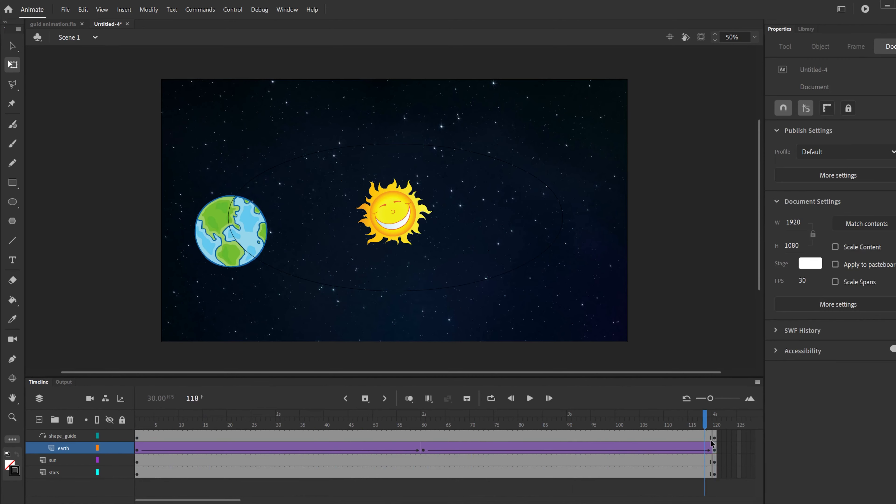
click(714, 450)
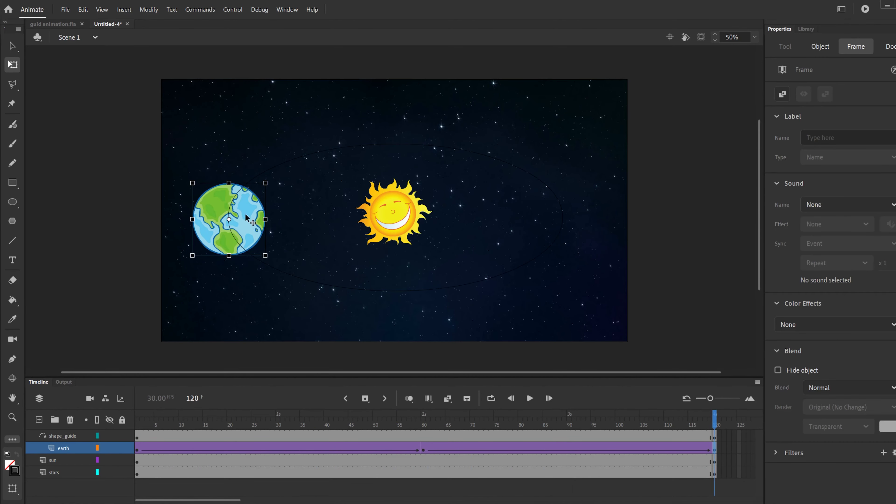
drag(241, 211, 259, 177)
drag(282, 169, 290, 163)
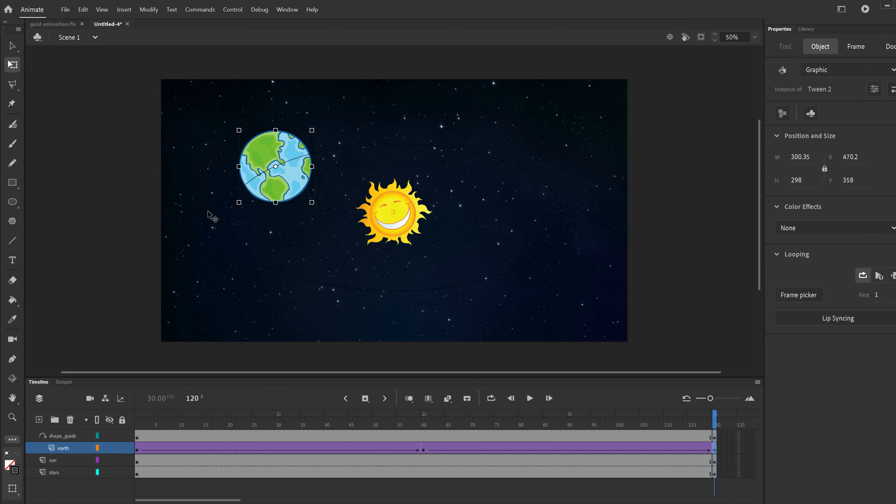
Play the animation from frame 1 and scrub the timeline to check the earth's orbit around the sun.
drag(211, 419, 142, 446)
click(530, 398)
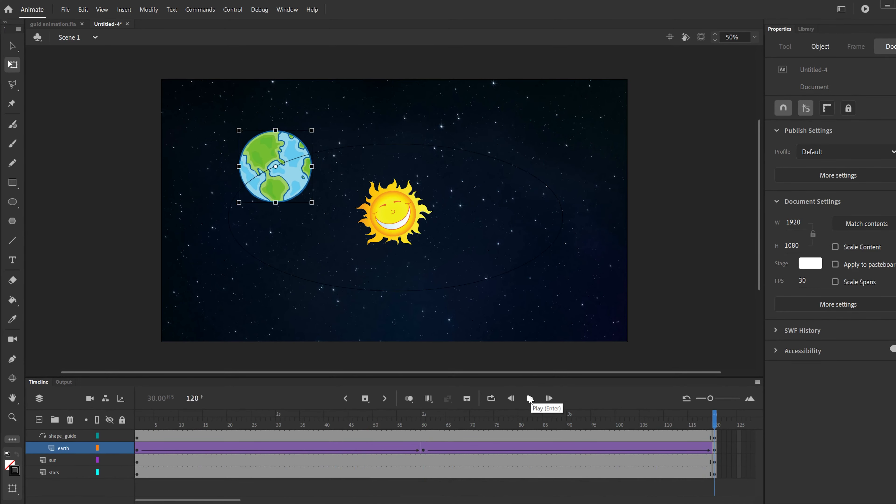
drag(350, 426, 423, 433)
drag(370, 424, 492, 415)
Try Orient to path on the earth's first tween span, play the animation, and turn the option off again.
click(353, 447)
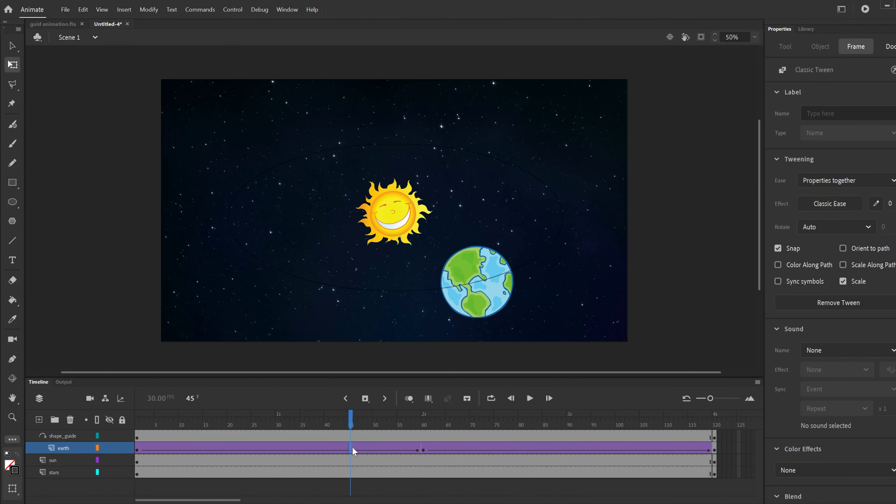
click(843, 247)
drag(334, 414, 263, 429)
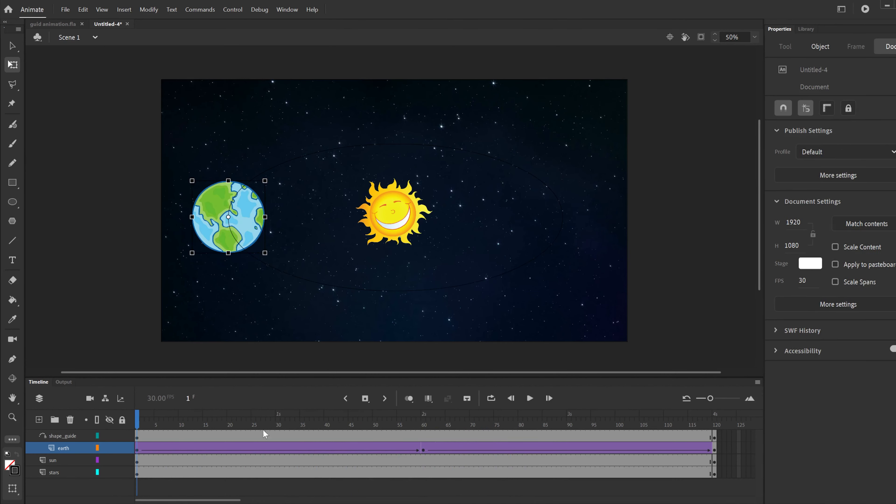
click(530, 398)
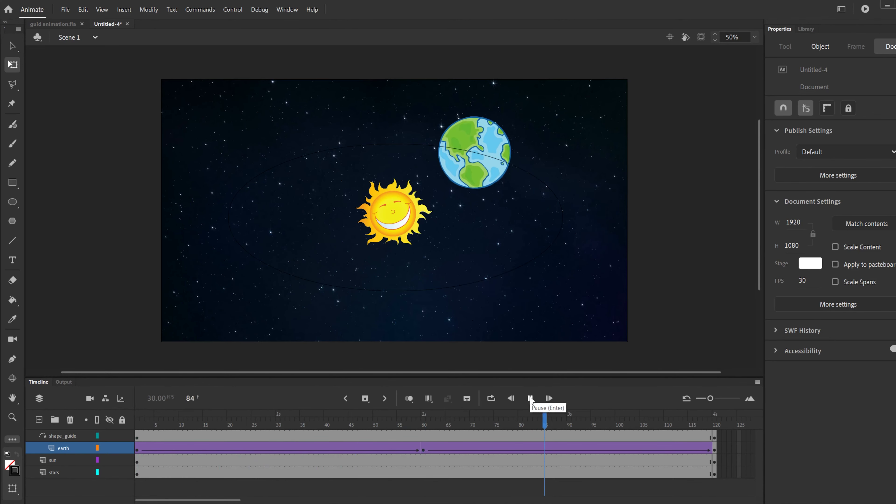
click(530, 398)
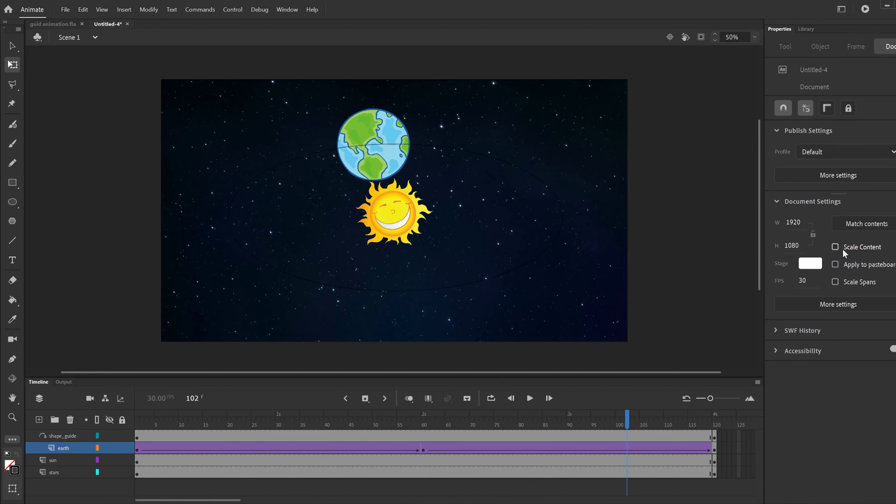
click(362, 445)
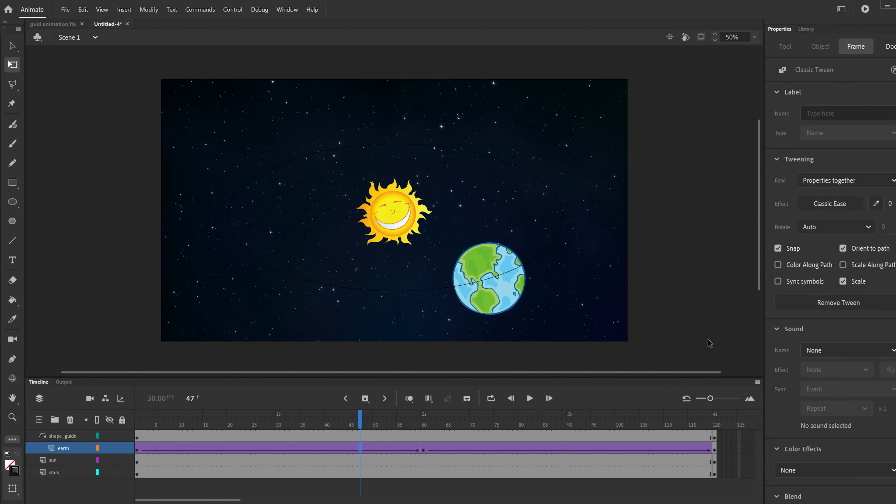
click(844, 247)
Insert a keyframe at frame 32 on the earth layer and enlarge the earth to about 380 × 377 px below the sun.
drag(335, 423, 137, 423)
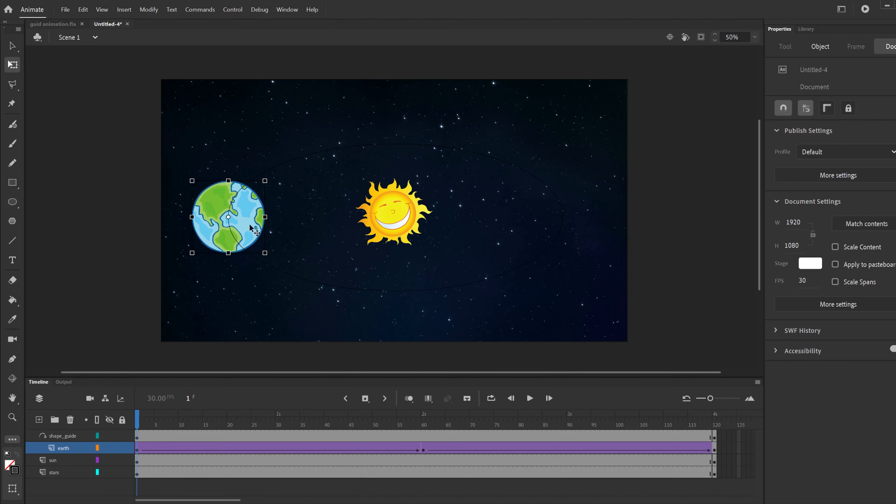
click(425, 426)
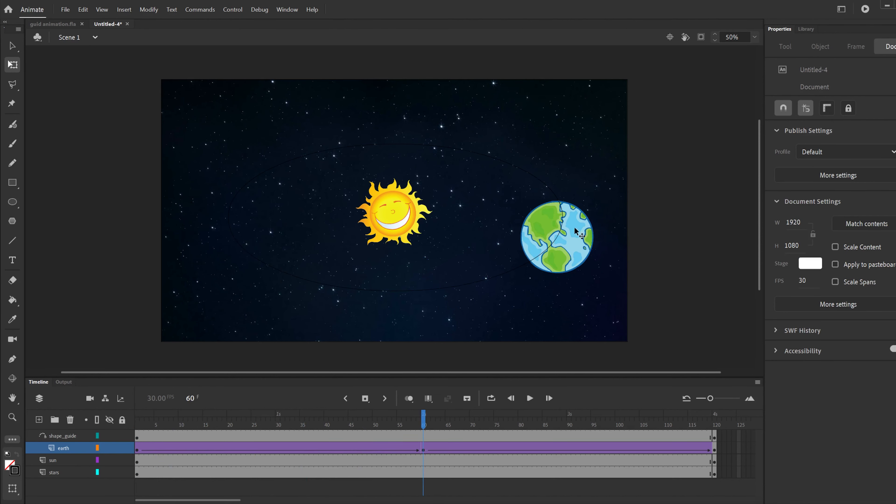
click(276, 449)
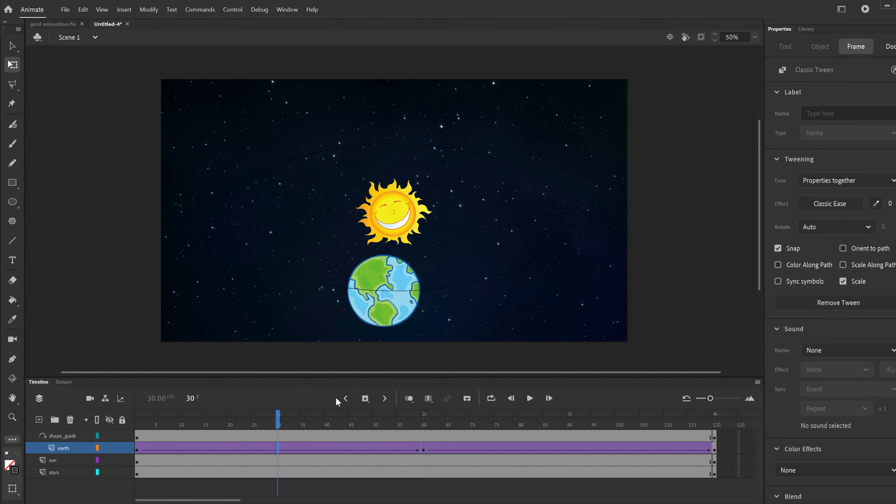
drag(280, 426, 289, 426)
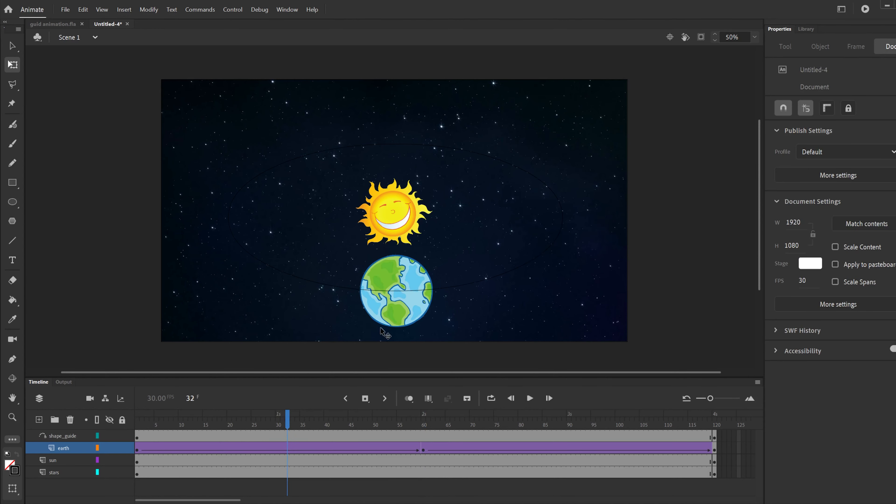
click(287, 445)
click(366, 398)
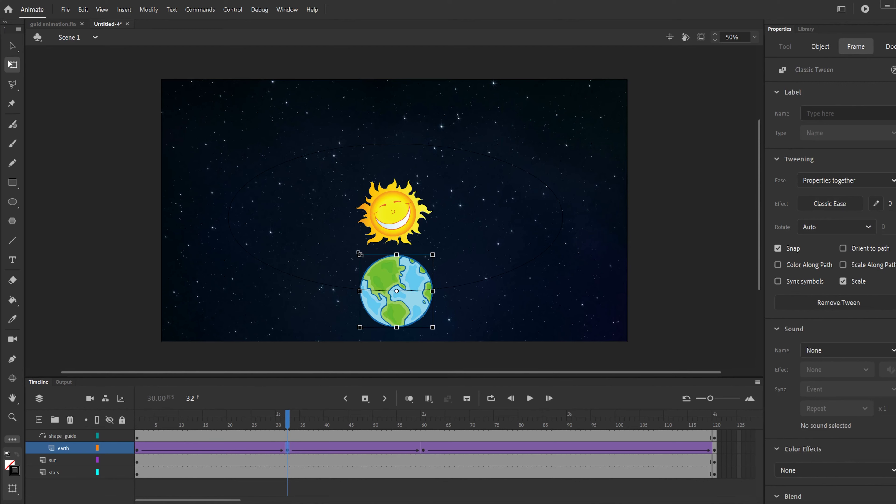
drag(357, 248, 350, 242)
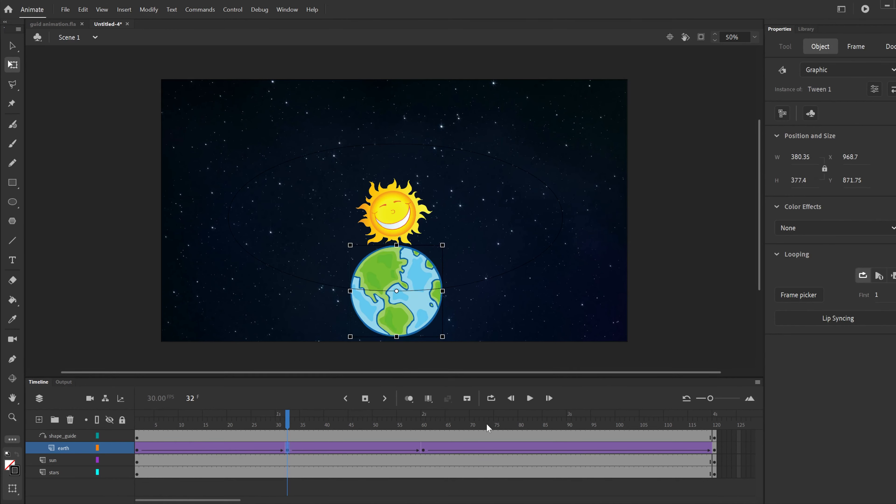
Insert a keyframe at frame 98 on the earth layer and shrink the earth to about 188 × 187 px above the sun.
click(578, 428)
drag(579, 428, 608, 421)
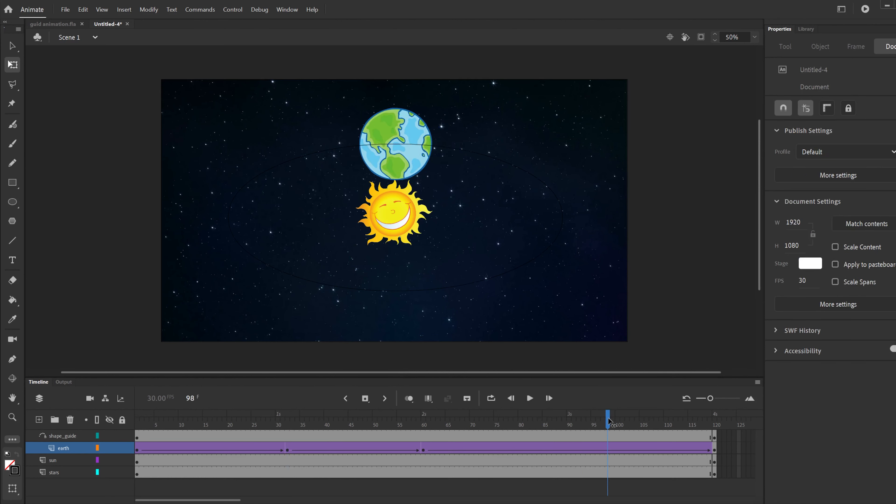
click(604, 448)
click(366, 398)
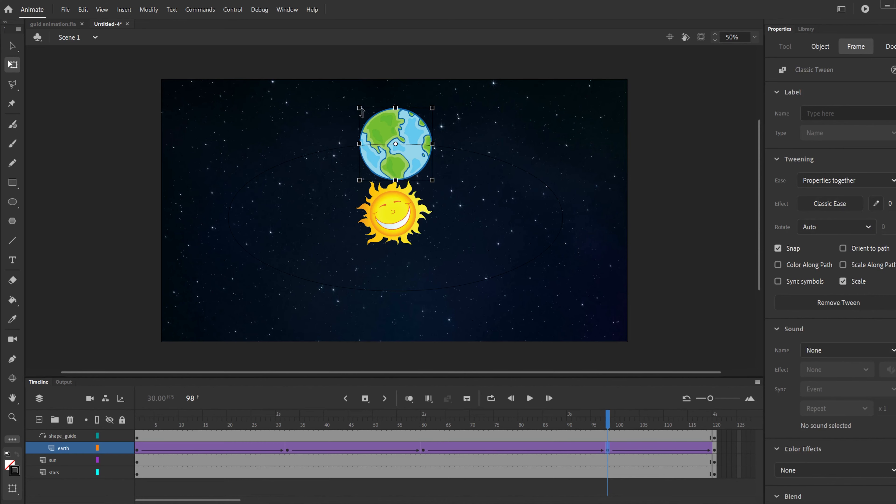
drag(359, 107, 372, 115)
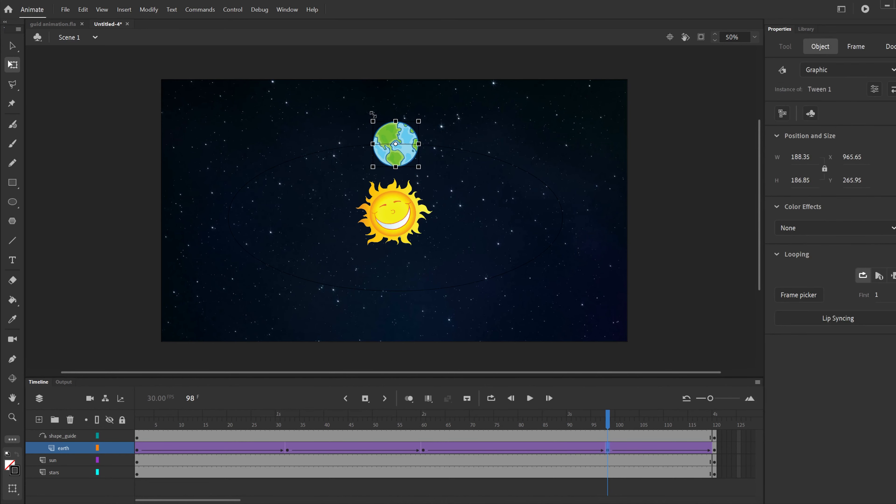
click(373, 114)
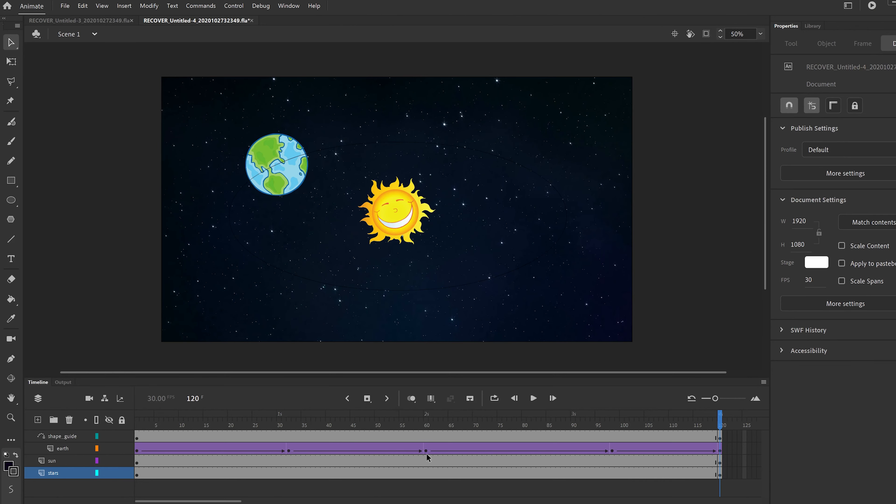
Place the earth at the orbit's right end at frame 60, move its frame 98 keyframe to frame 92 and realign the earth above the sun.
click(427, 451)
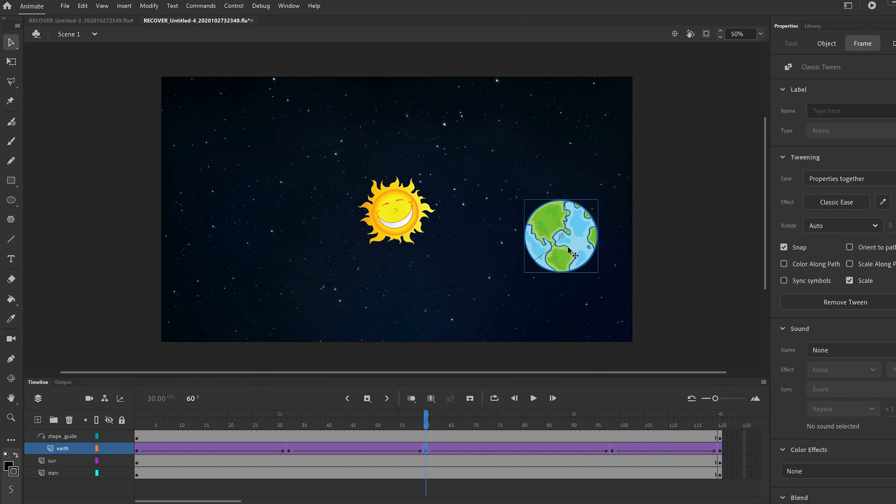
drag(567, 247, 571, 222)
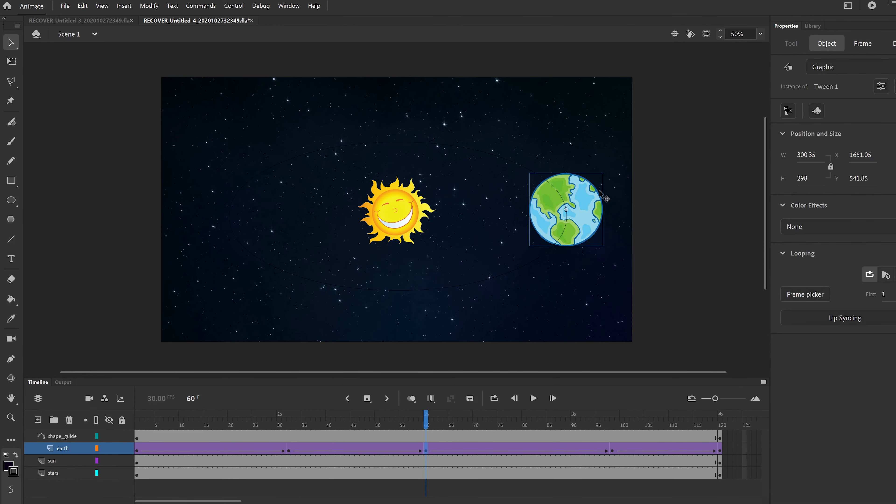
click(612, 424)
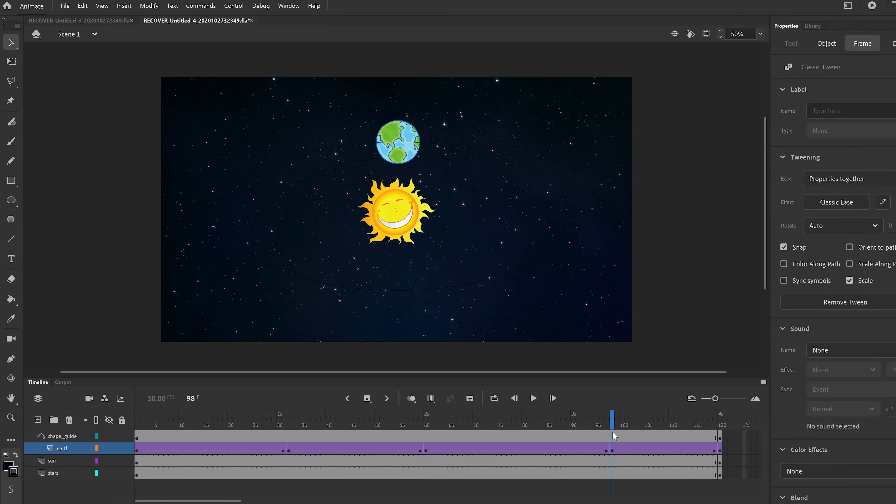
click(611, 451)
drag(598, 448, 583, 447)
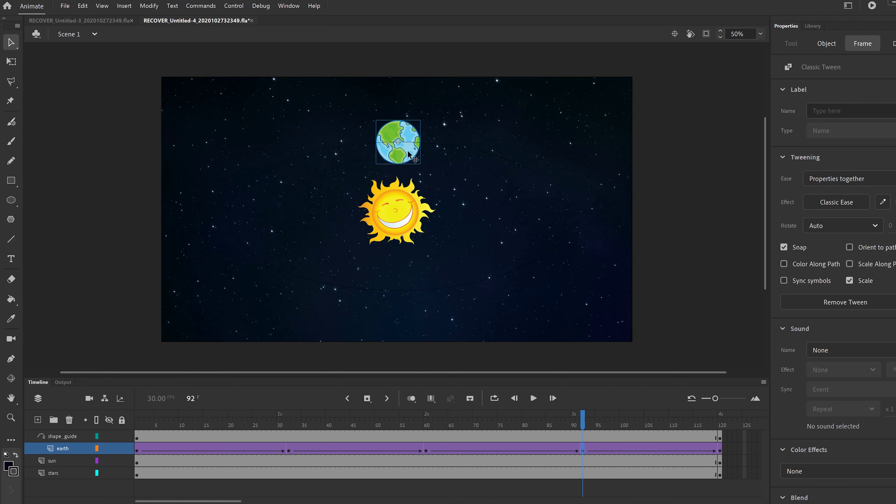
drag(407, 155, 403, 154)
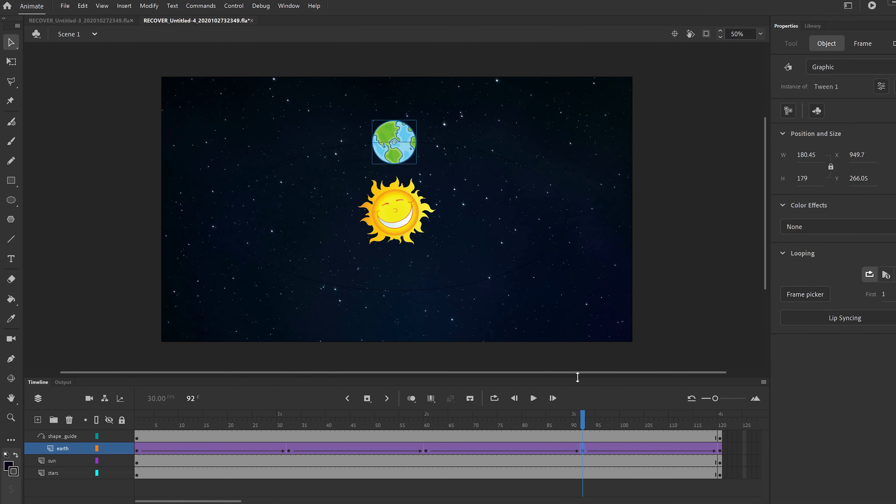
Move the earth to the orbit's left end at frame 120 and play the animation.
click(719, 451)
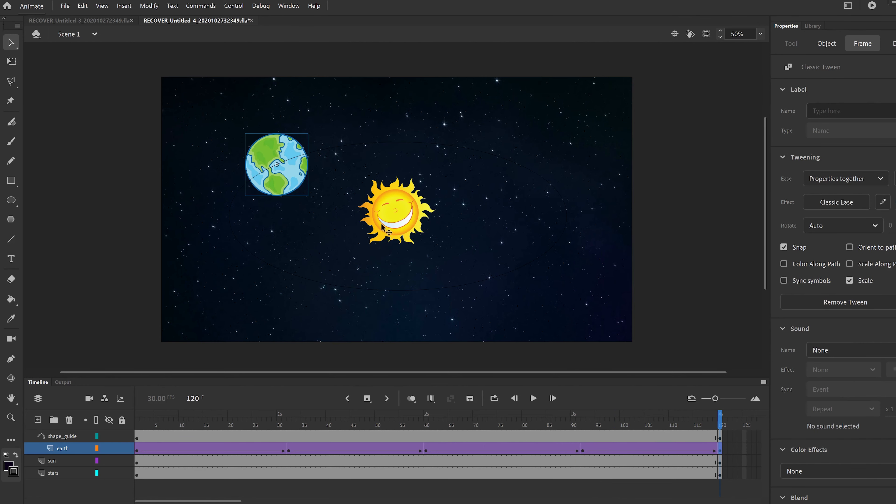
drag(286, 175, 238, 215)
click(533, 398)
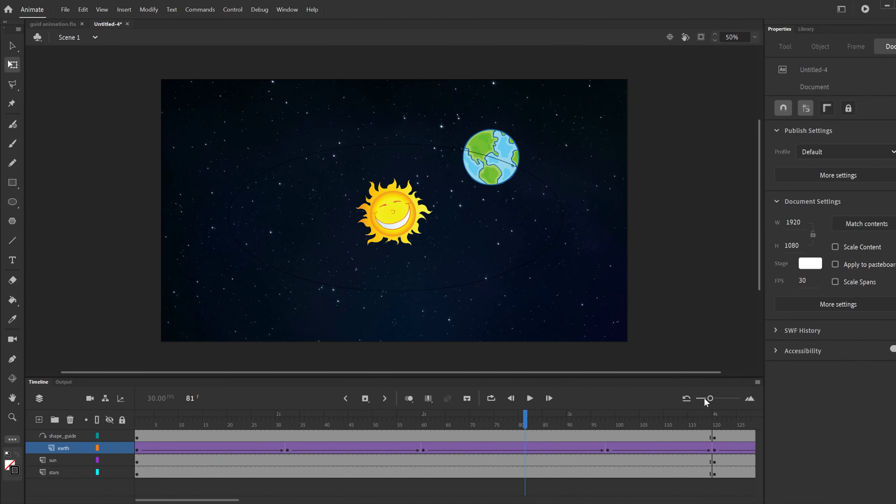
Add a layer above shape_guide, outside the guide's group, and name it rocket.
drag(706, 397, 700, 397)
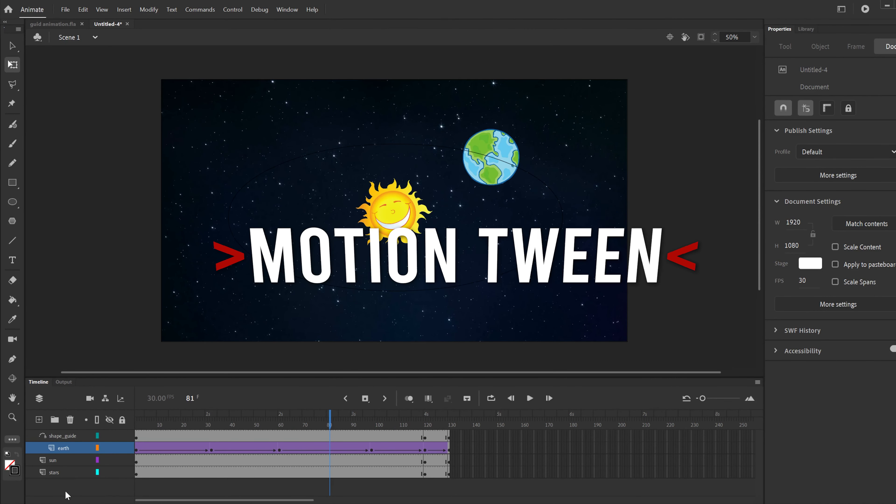
click(39, 420)
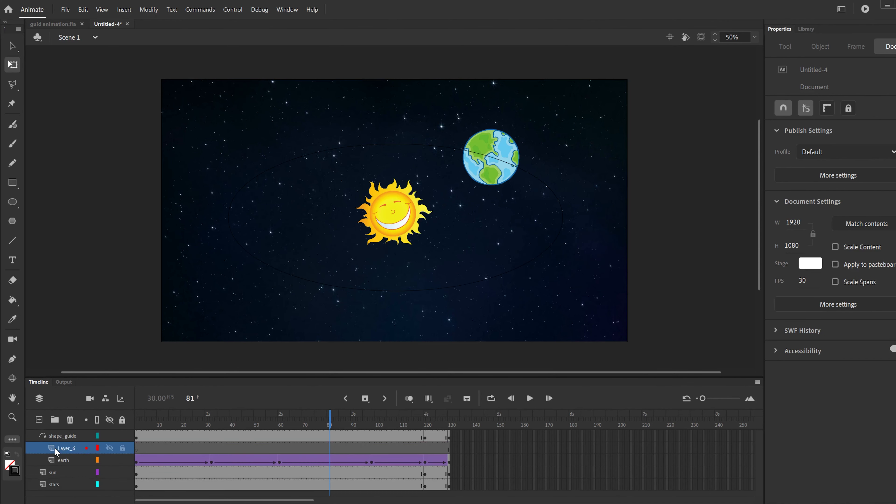
drag(49, 446, 52, 432)
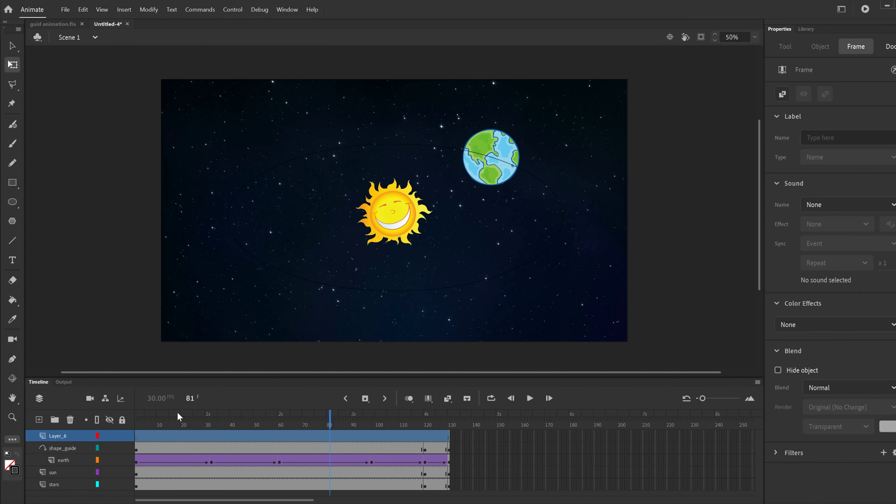
double_click(79, 436)
text(rocket)
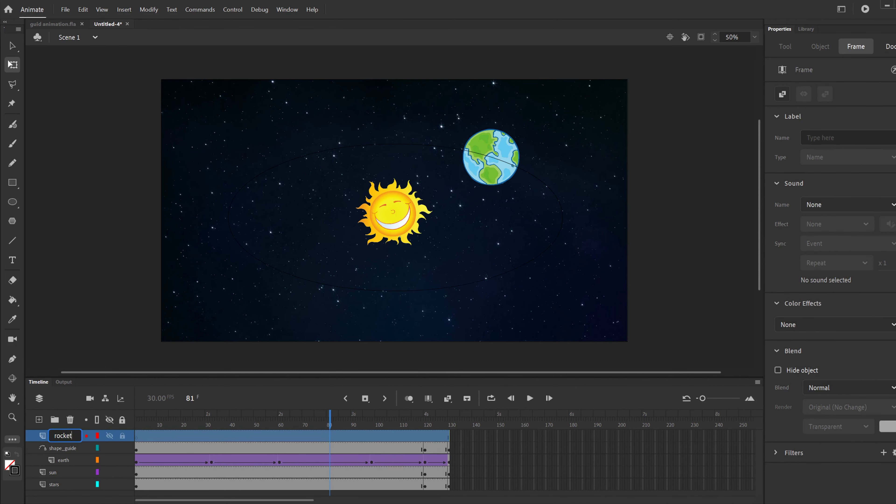
click(168, 440)
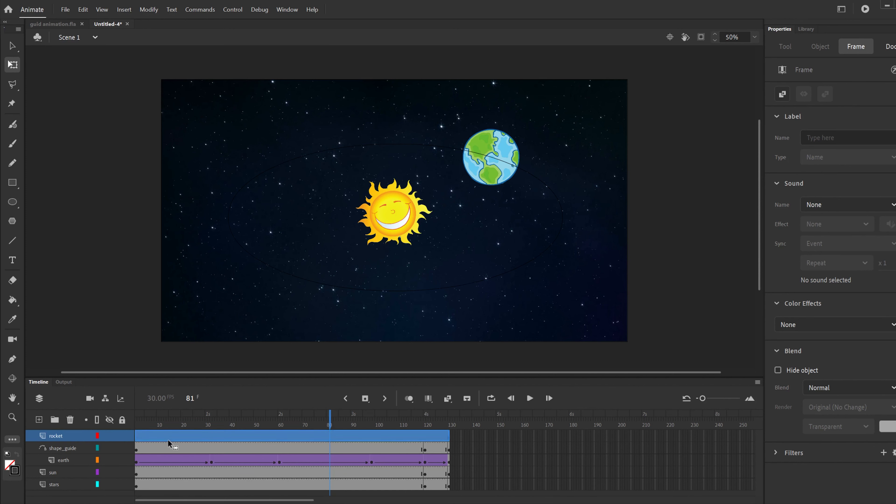
Import the rocket image from the motion guide folder onto frame 1 of the rocket layer.
click(136, 437)
click(65, 10)
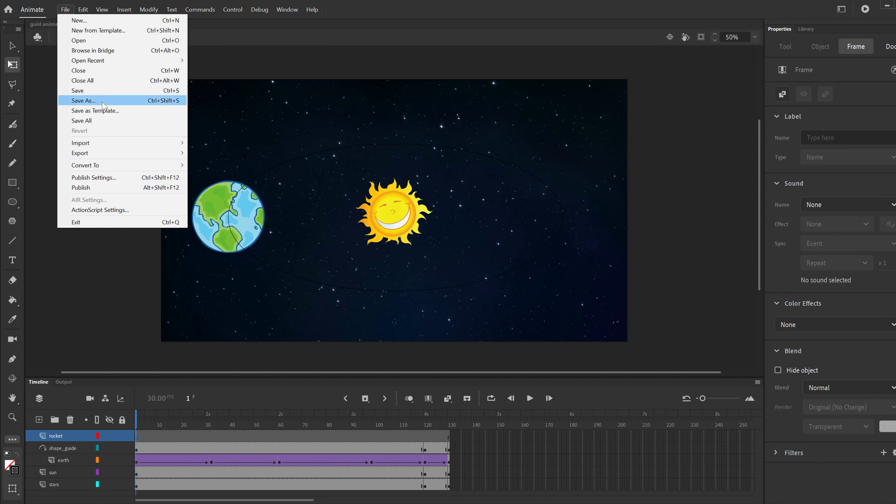
mouse_move(160, 147)
click(212, 143)
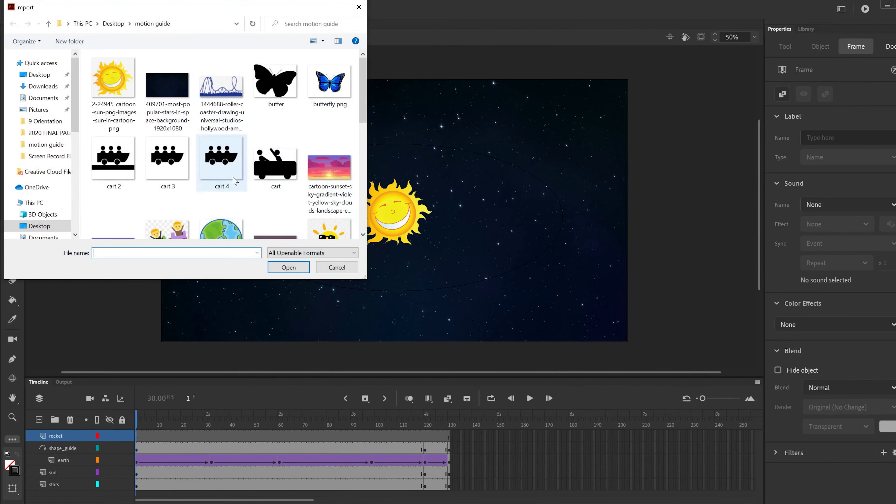
drag(363, 104, 363, 166)
click(220, 145)
double_click(221, 145)
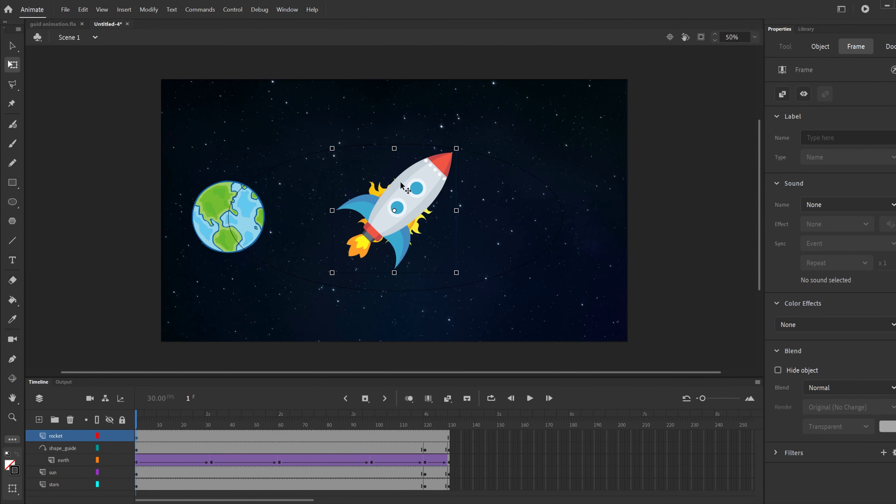
Place the rocket off the stage's left side, shrink it to about 266 × 266 px and rotate it to point horizontally right.
drag(418, 182, 123, 168)
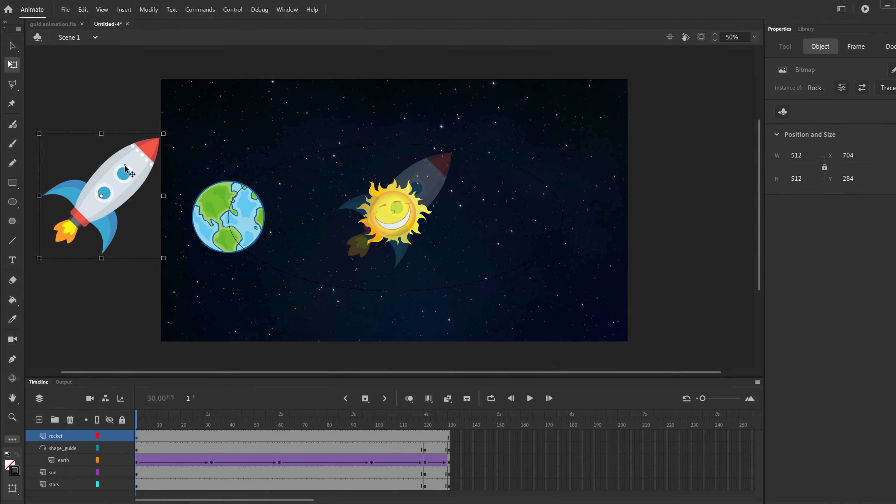
drag(162, 133, 136, 193)
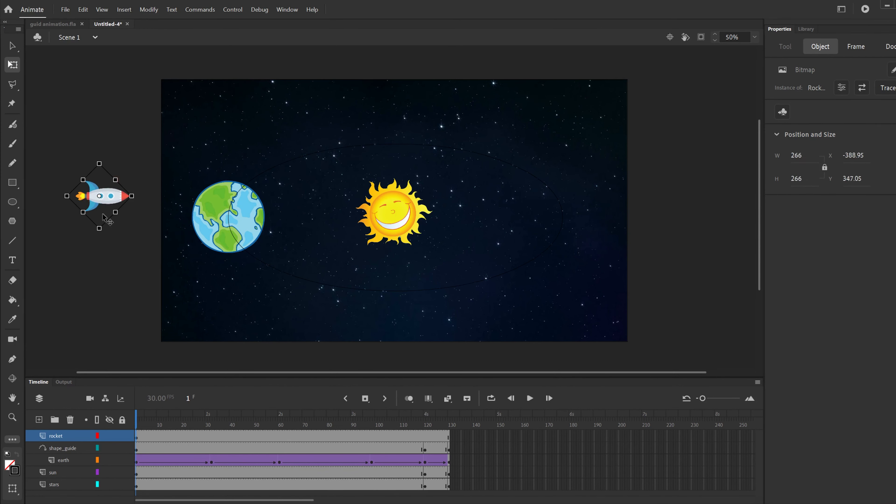
Create a motion tween on the rocket layer and move the rocket off the stage's right side at frame 130.
click(163, 437)
right_click(158, 439)
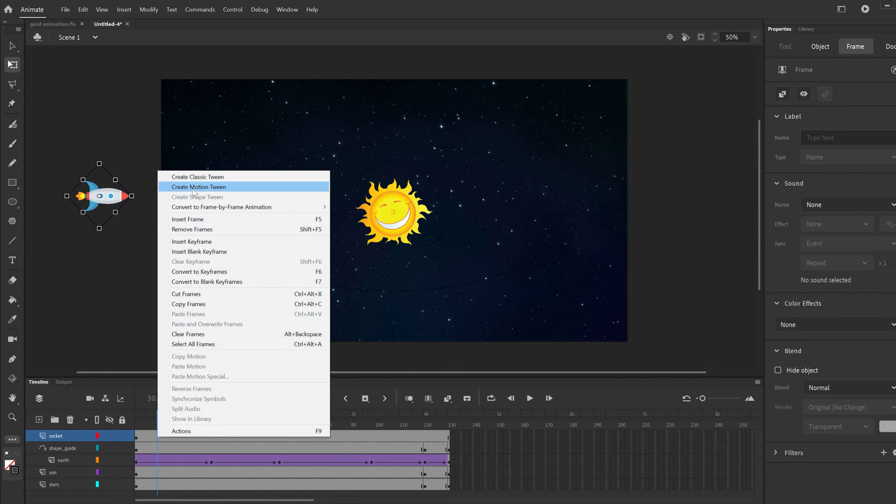
click(193, 187)
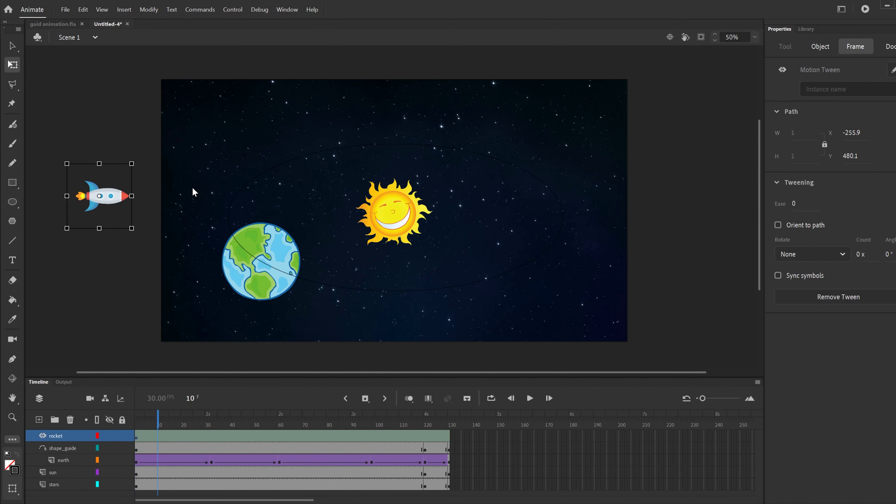
click(447, 440)
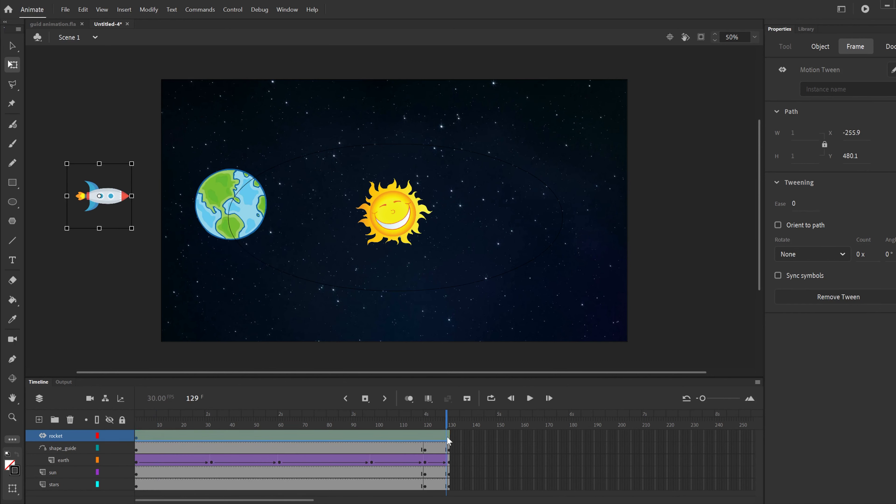
drag(702, 398, 708, 399)
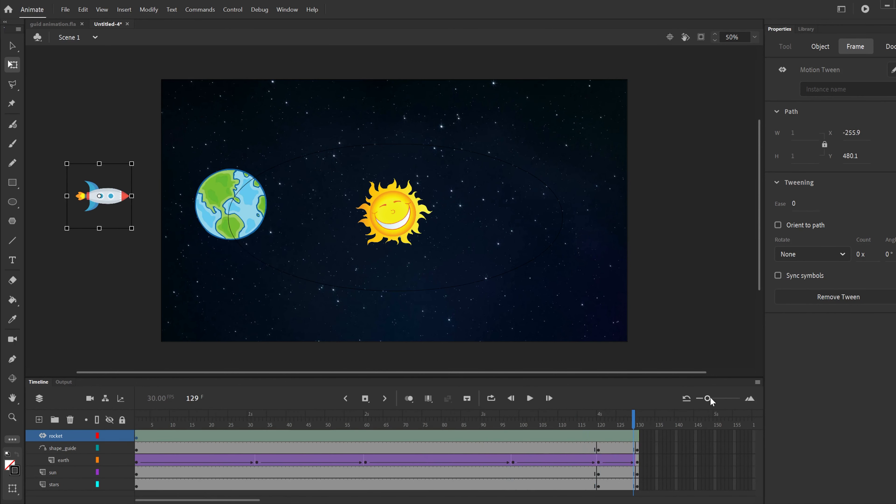
click(638, 439)
drag(111, 201, 695, 203)
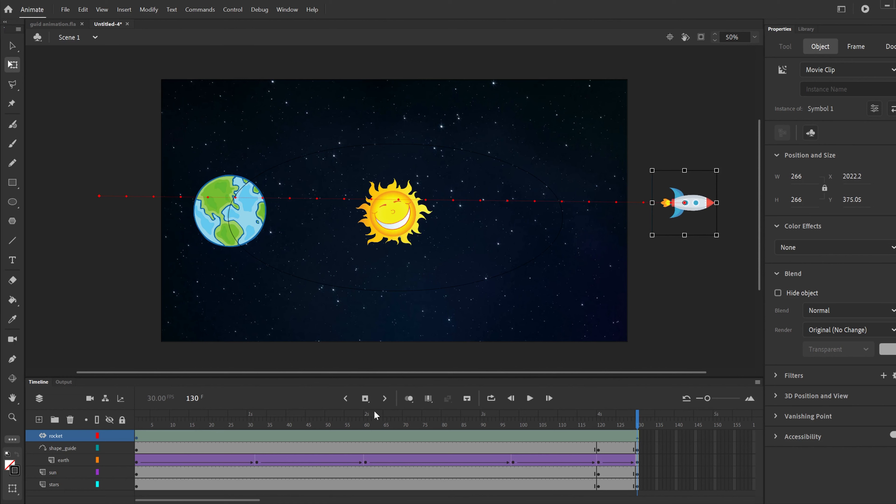
Insert keyframes on the rocket layer at frames 38 and 86.
click(279, 437)
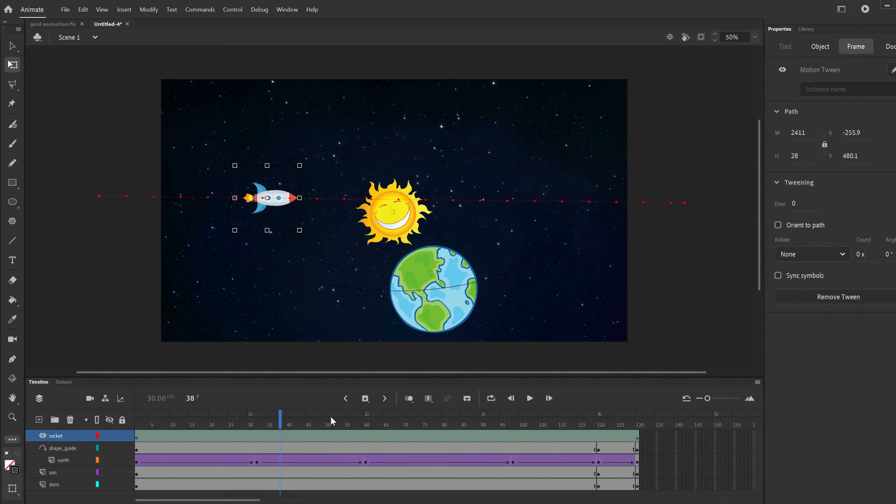
click(466, 438)
click(363, 399)
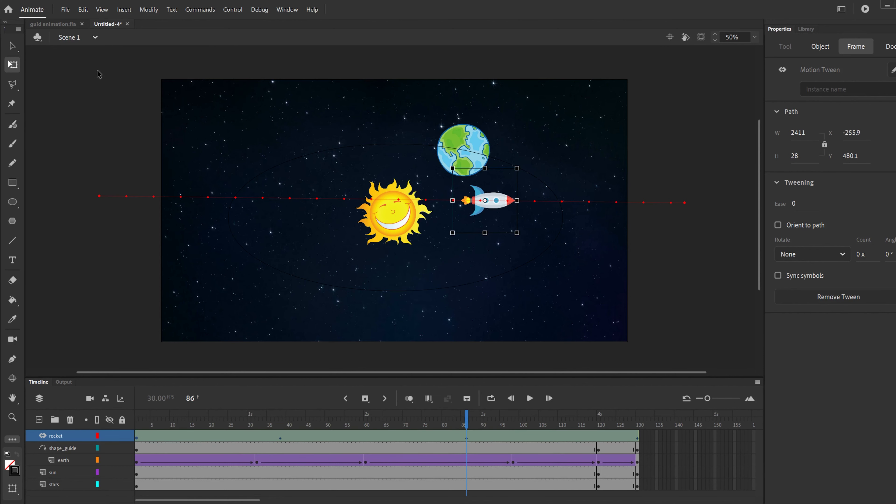
Bend the rocket's motion path into a wave, dipping at frame 21, rising over the sun at frame 59 and dipping at frame 100.
click(12, 47)
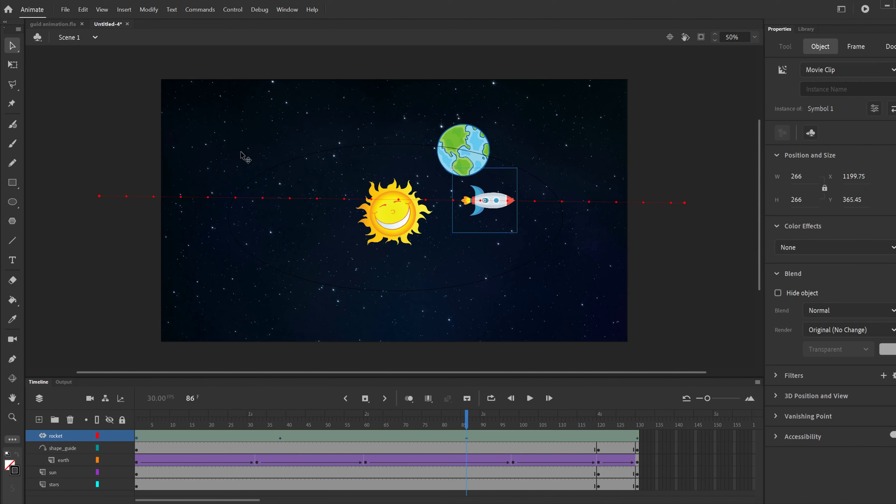
click(216, 438)
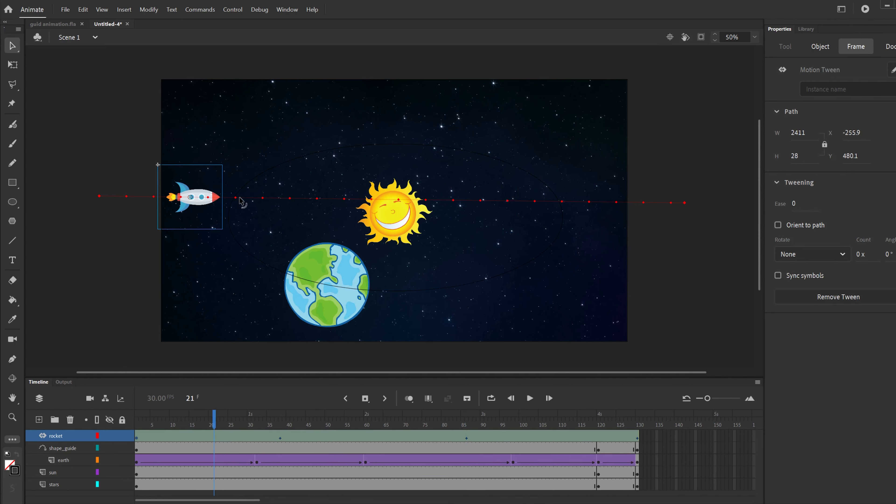
drag(240, 198, 239, 204)
drag(240, 235, 225, 248)
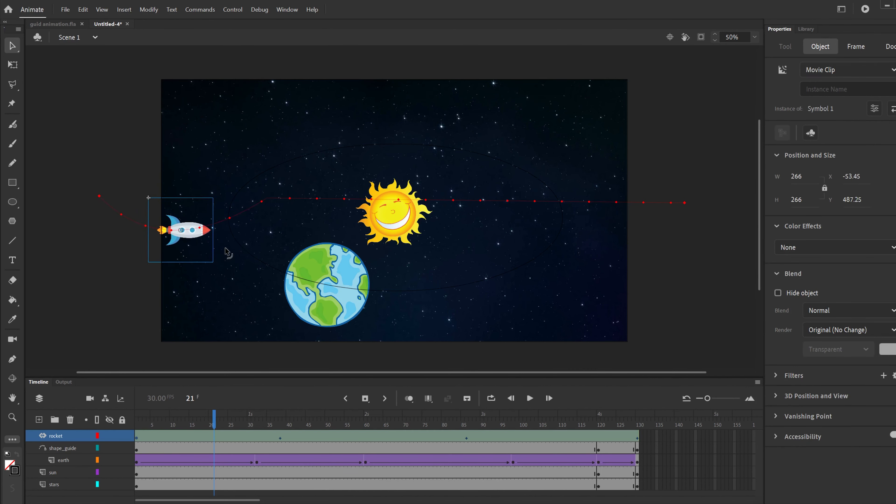
click(361, 439)
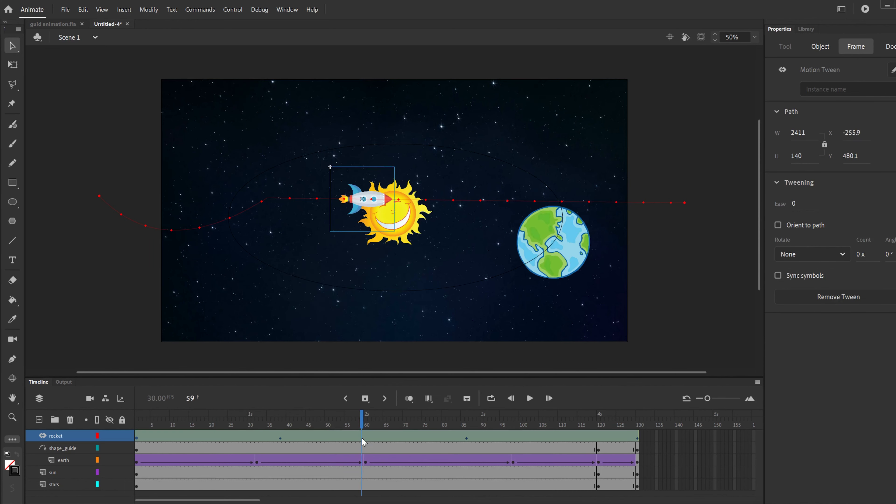
drag(325, 202, 325, 164)
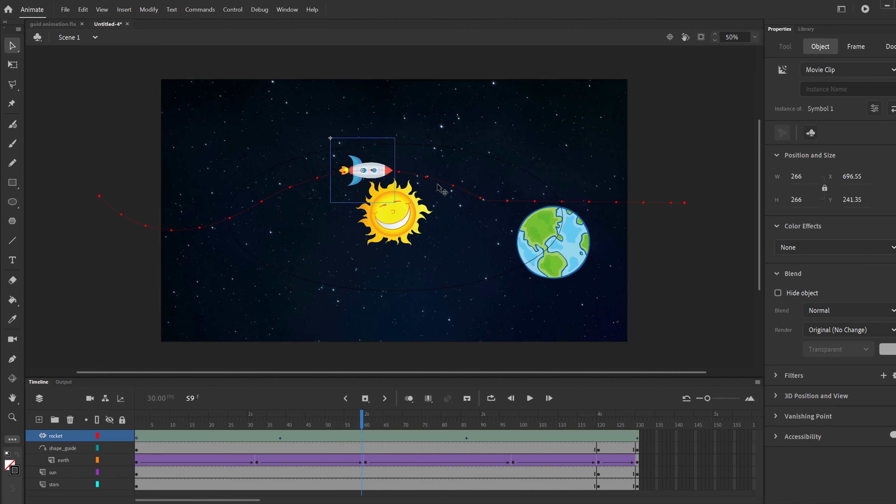
click(520, 437)
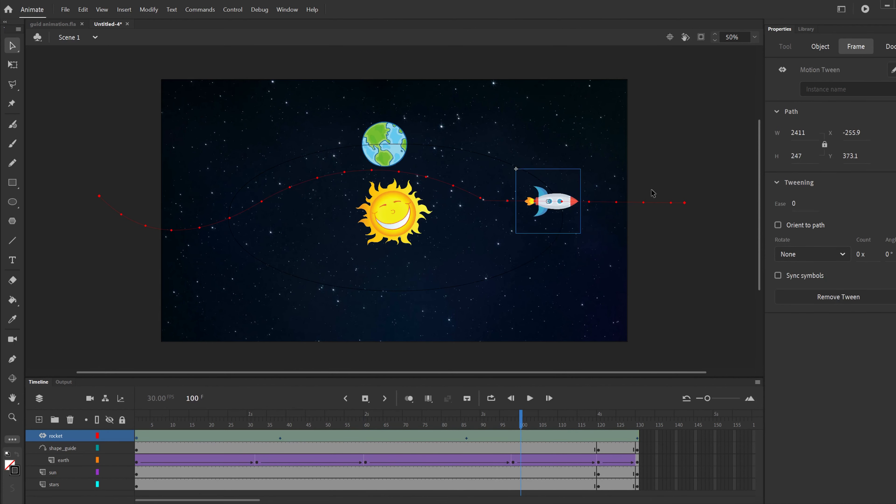
drag(597, 205, 591, 240)
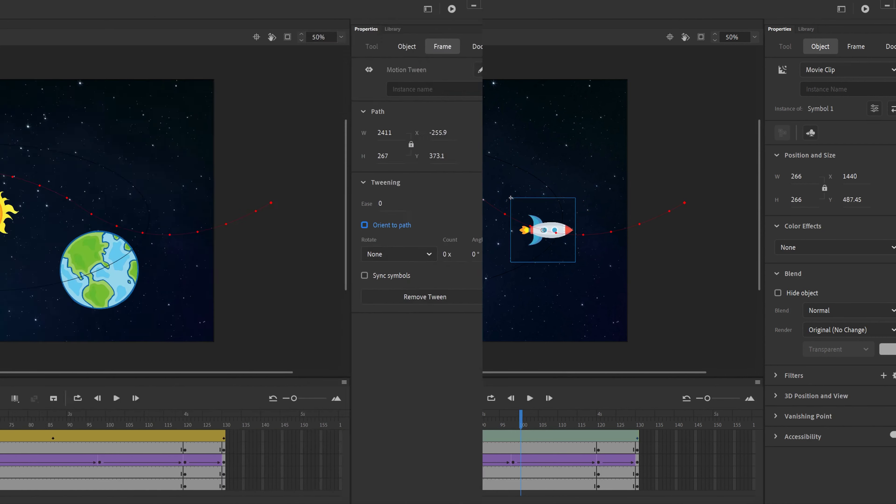
Scrub back to the start and rotate the rocket at frame 1 to point down along its motion path.
click(226, 425)
drag(226, 424, 143, 430)
click(148, 234)
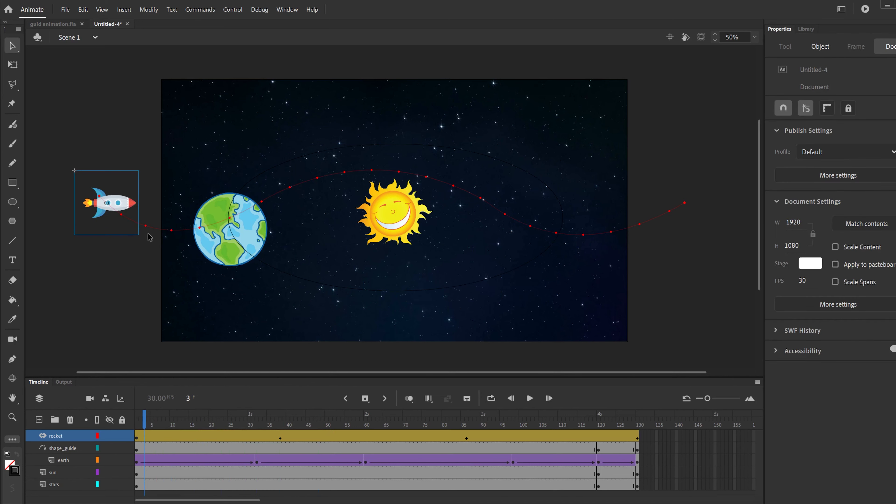
click(138, 437)
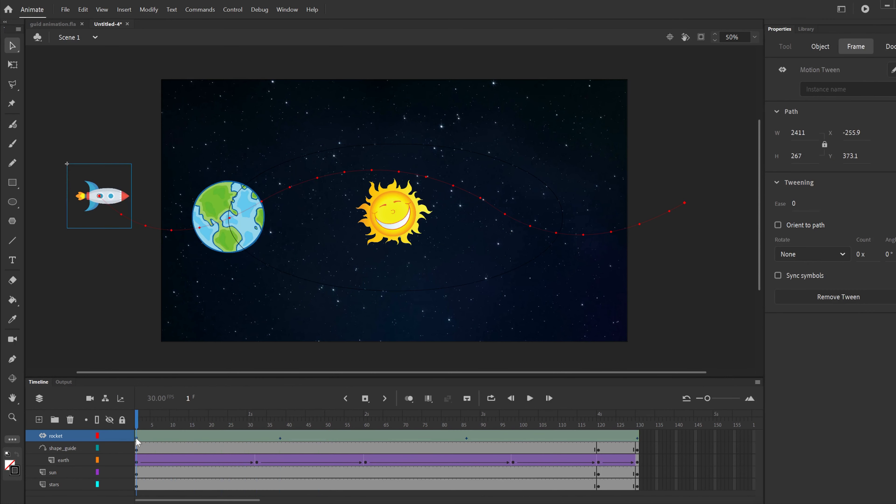
click(13, 65)
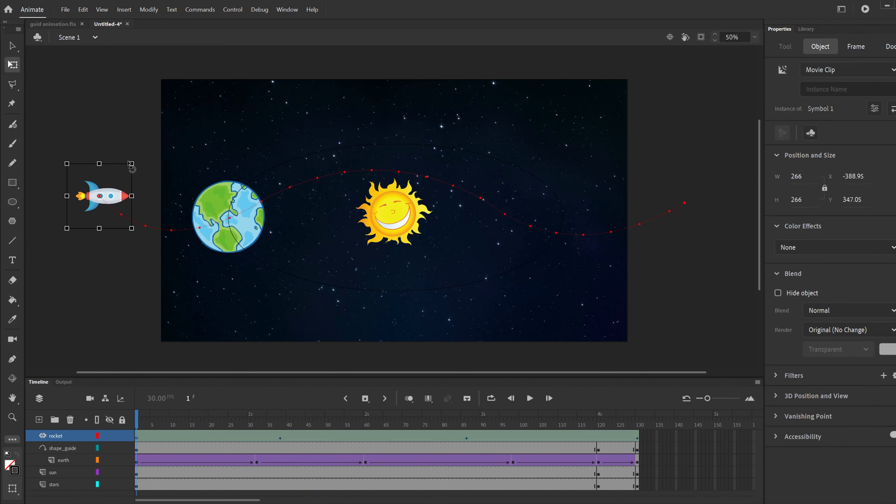
drag(134, 164, 147, 193)
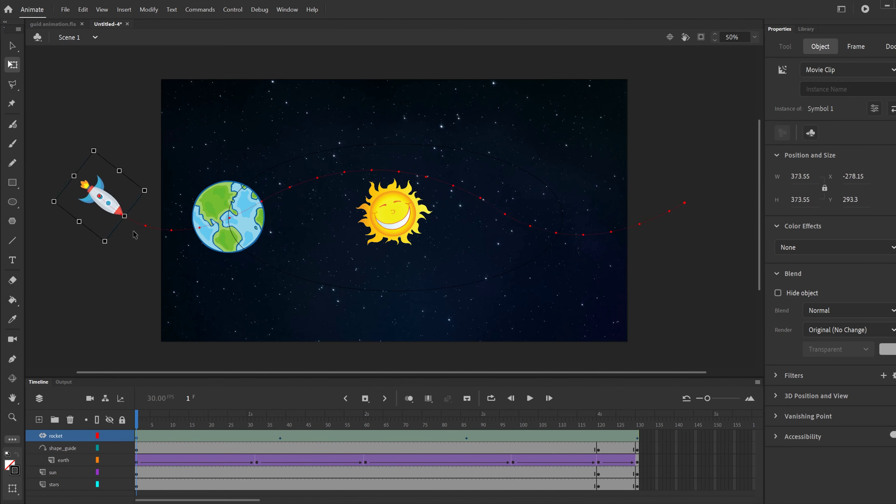
Rotate the rocket at frame 130 so it points up along the end of its motion path.
click(637, 440)
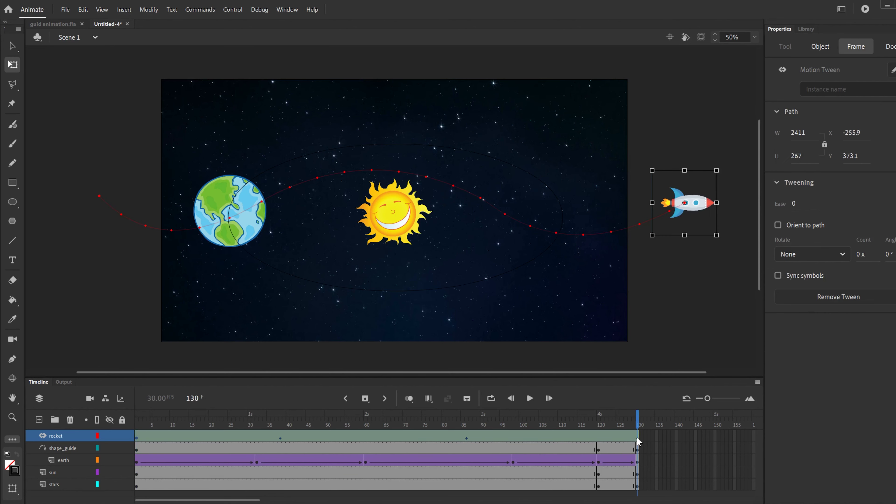
drag(718, 168, 701, 149)
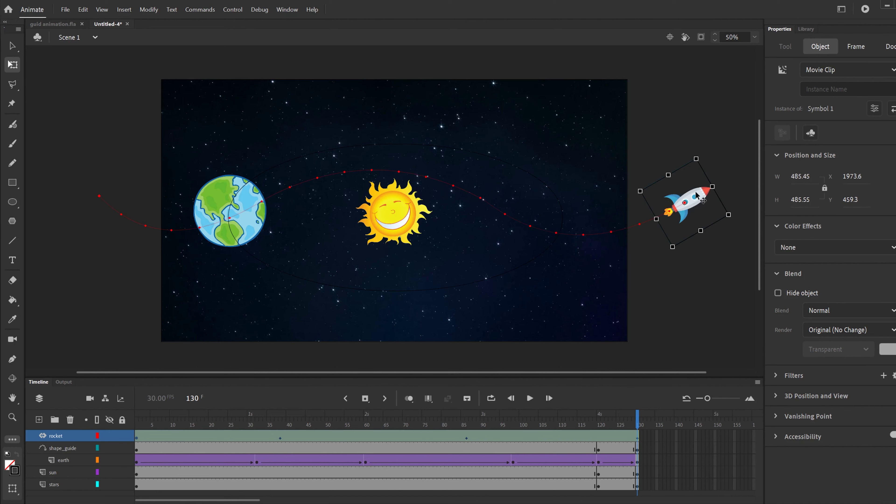
Orient the rocket's motion tween to its path and play the animation from the first frame.
click(328, 437)
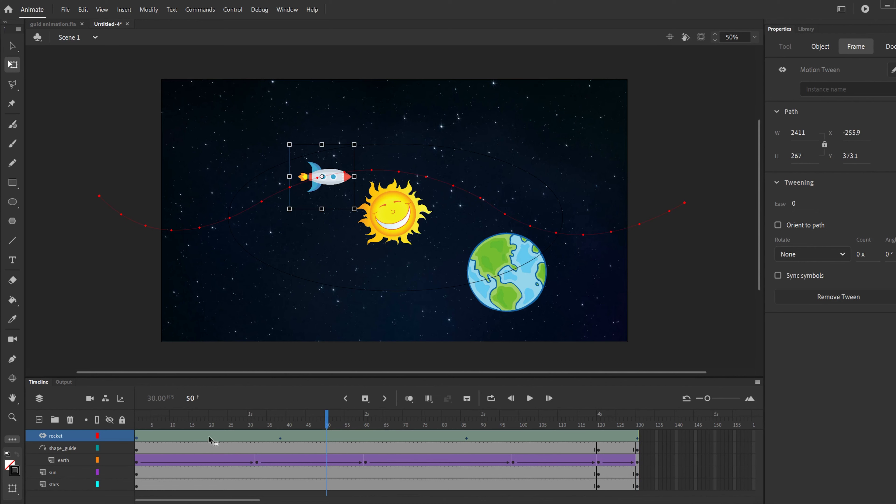
click(363, 437)
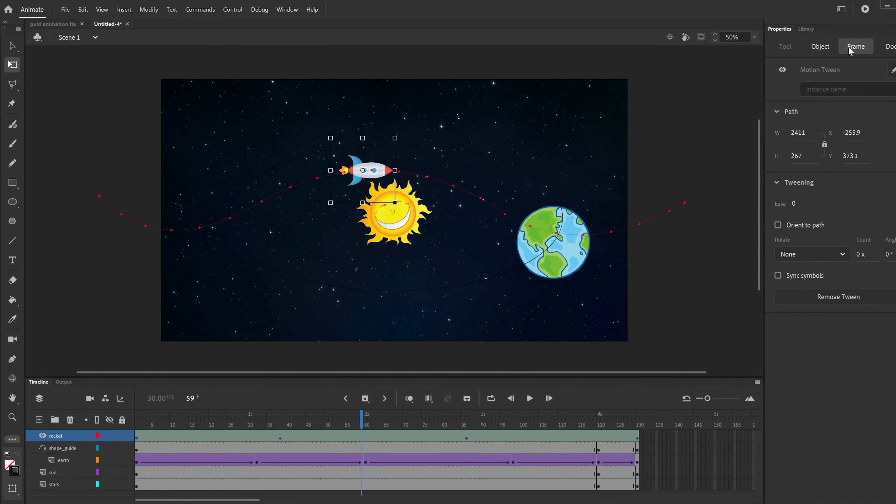
click(778, 225)
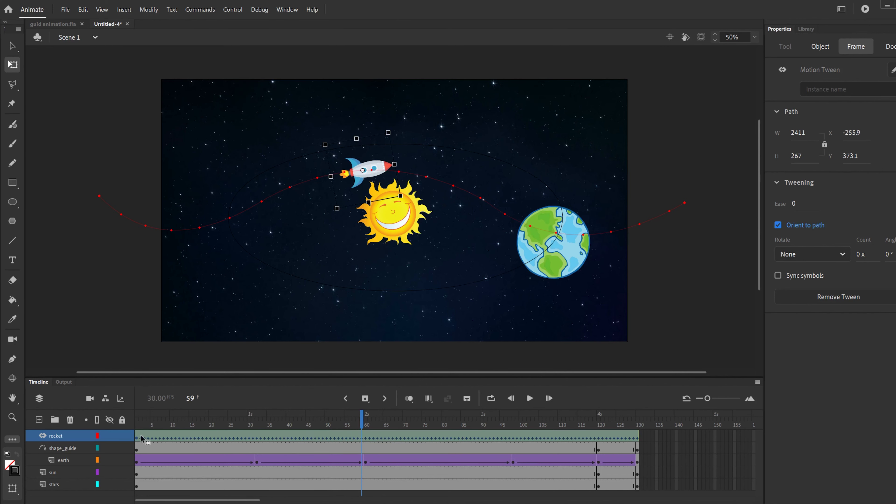
drag(353, 427, 137, 424)
click(528, 399)
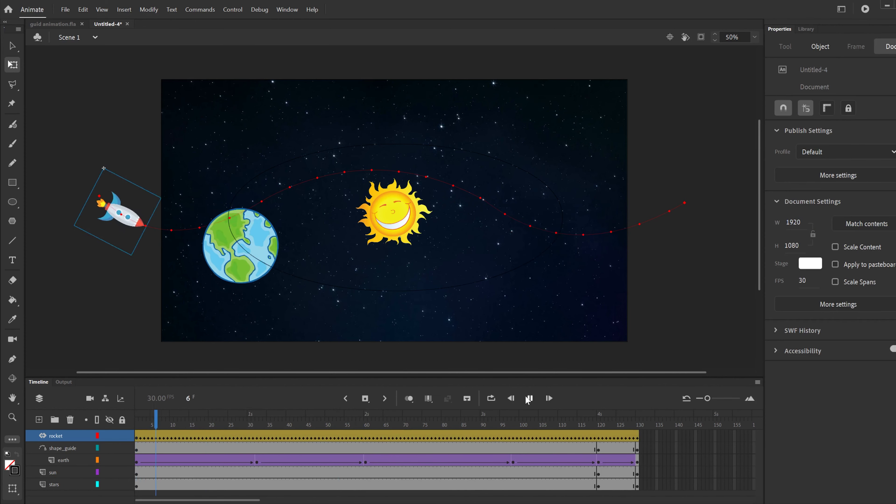